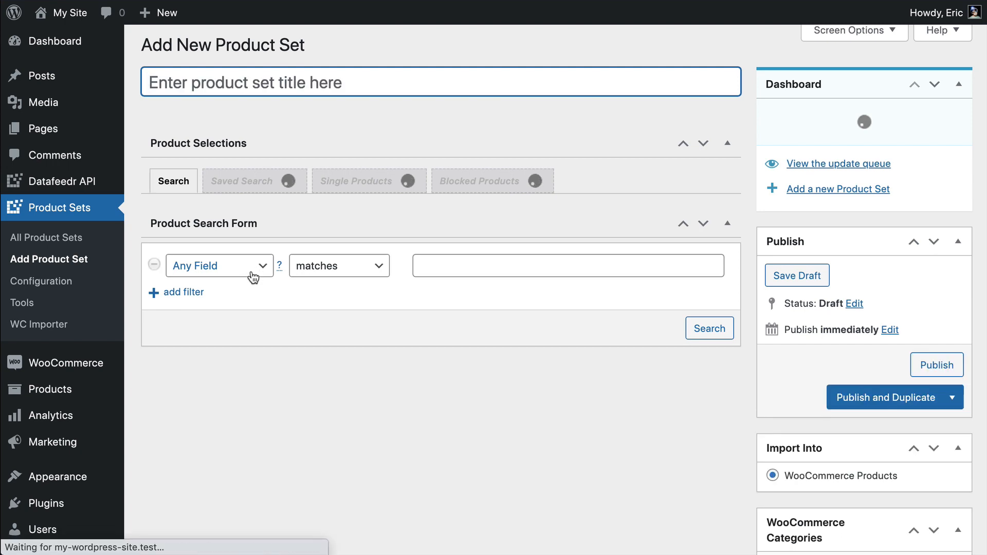
Enter "yoga blocks" as the value of the Any Field filter in the Product Search Form.
scroll(251, 275, down, 6)
scroll(249, 275, up, 4)
scroll(248, 274, up, 1)
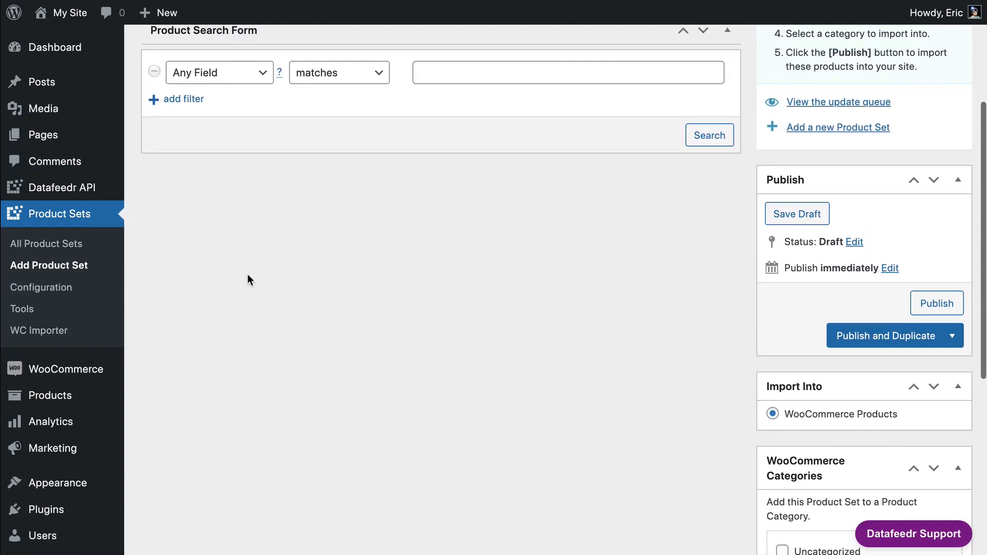
scroll(247, 273, down, 1)
scroll(248, 274, up, 1)
scroll(248, 274, down, 1)
scroll(247, 277, up, 1)
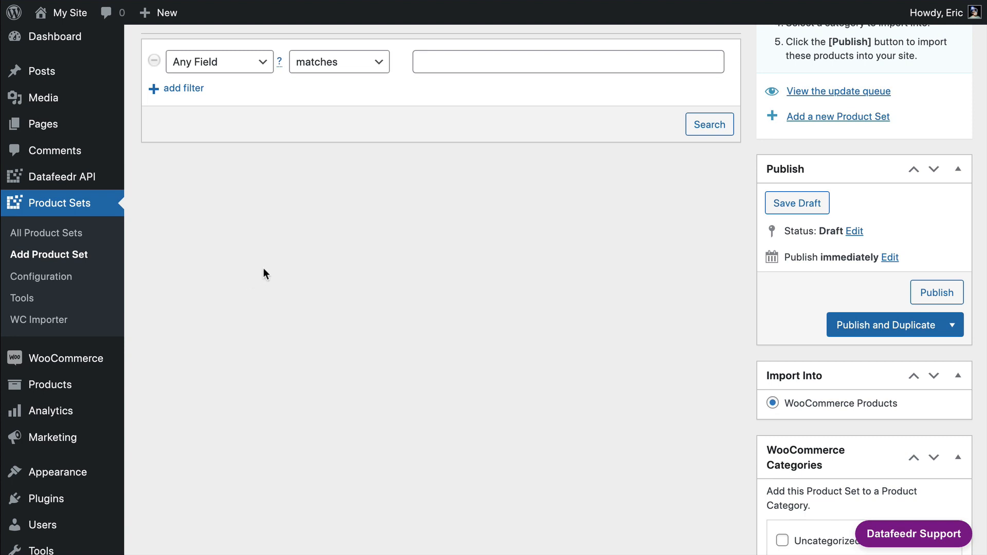
click(474, 60)
text(yoga blocks)
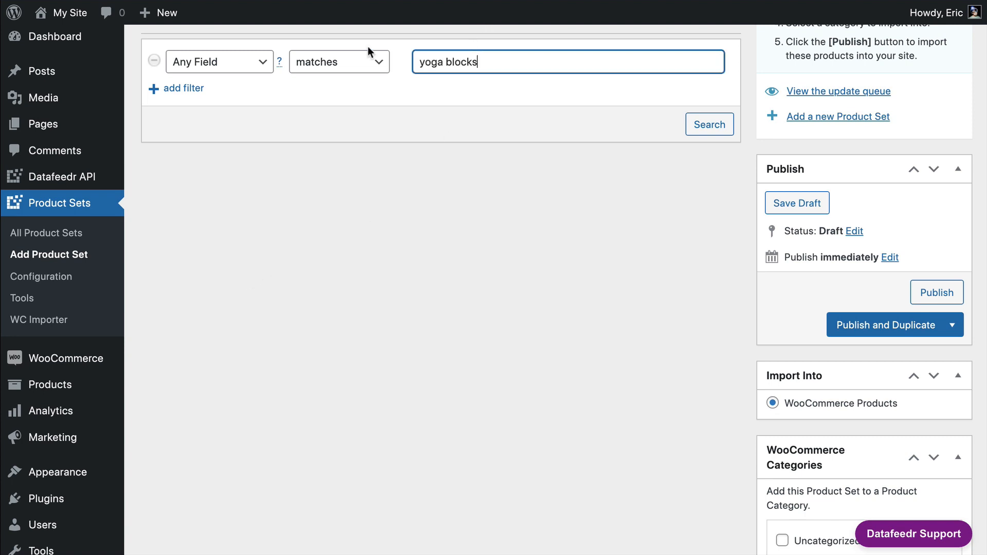
Check the available filter fields, keep Any Field selected, and run the product search.
click(222, 71)
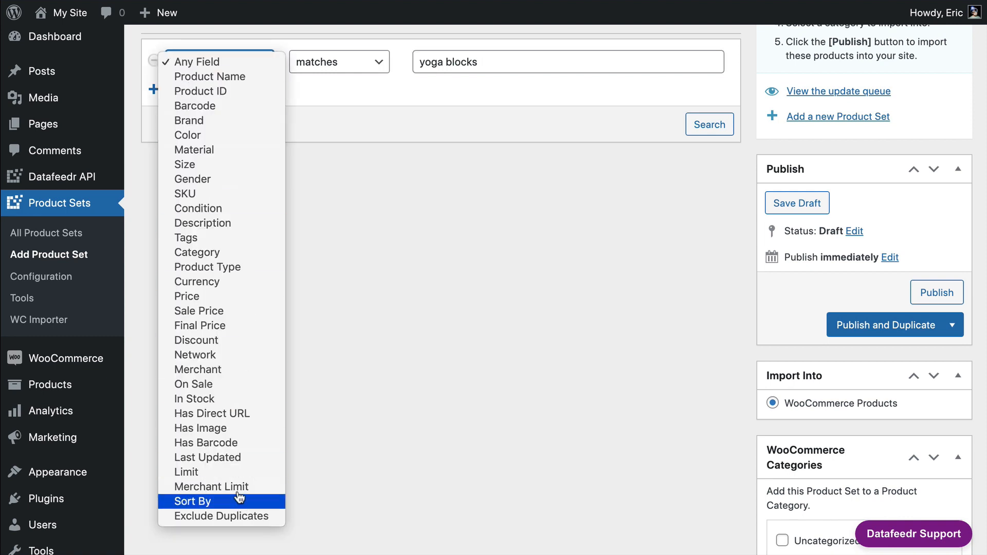
click(366, 237)
scroll(344, 220, up, 1)
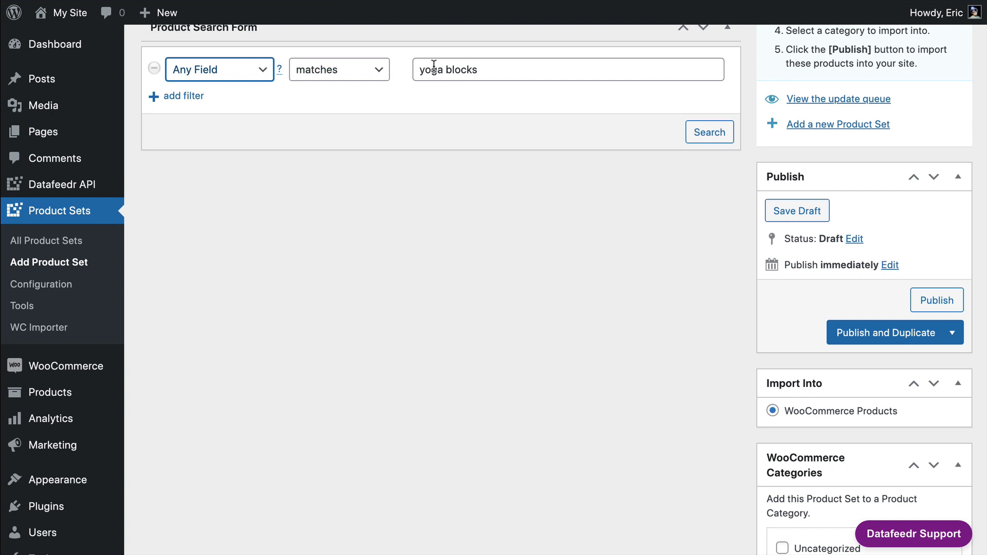
drag(509, 73, 403, 68)
click(709, 131)
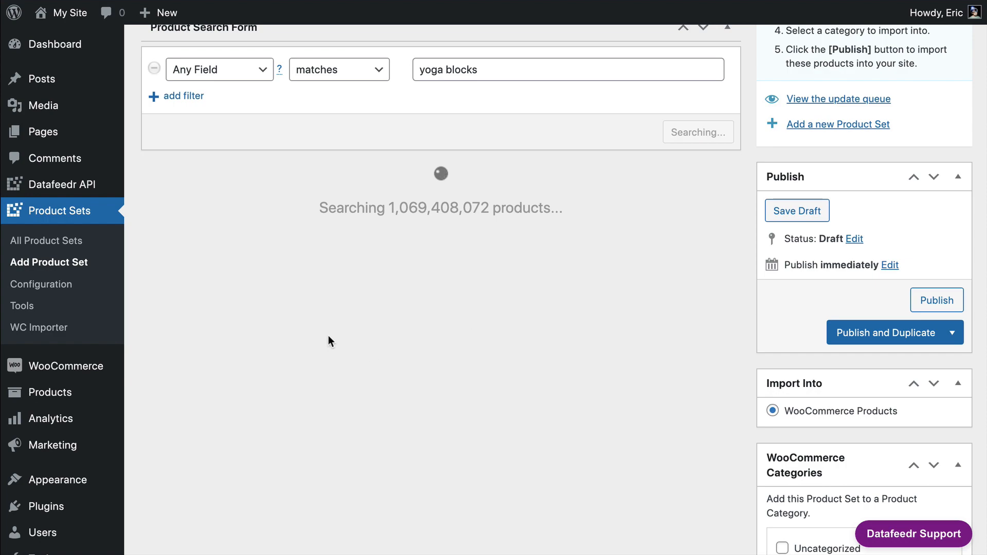
Look through the first page of search results to judge how relevant the products are to yoga blocks.
scroll(250, 176, down, 5)
scroll(251, 176, up, 3)
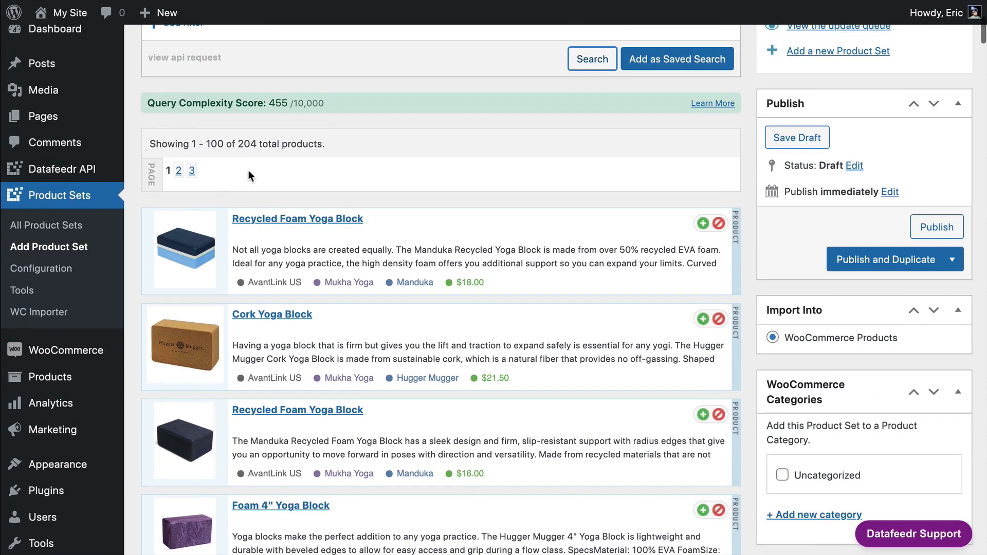
scroll(253, 367, down, 15)
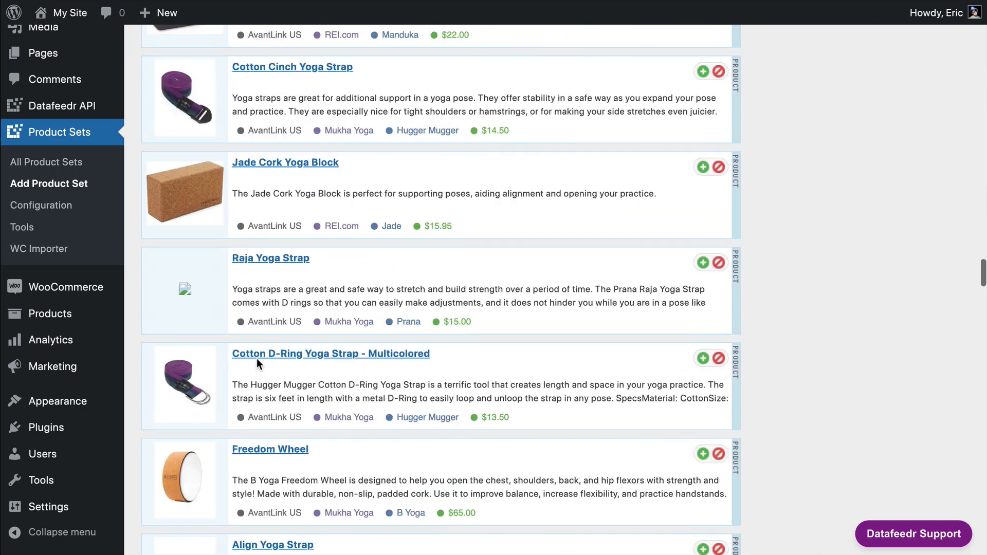
scroll(257, 358, up, 10)
scroll(255, 357, down, 8)
scroll(255, 356, up, 10)
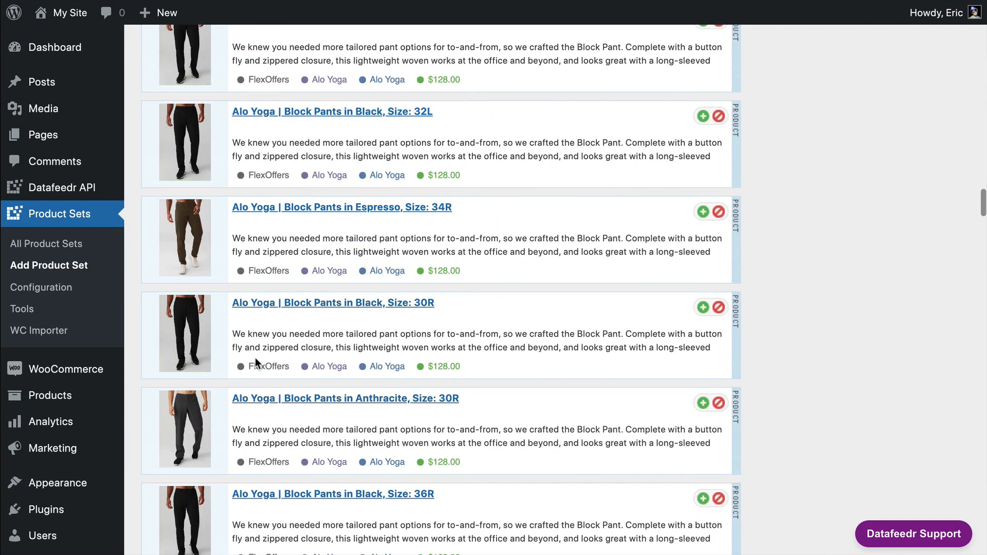
scroll(337, 199, down, 15)
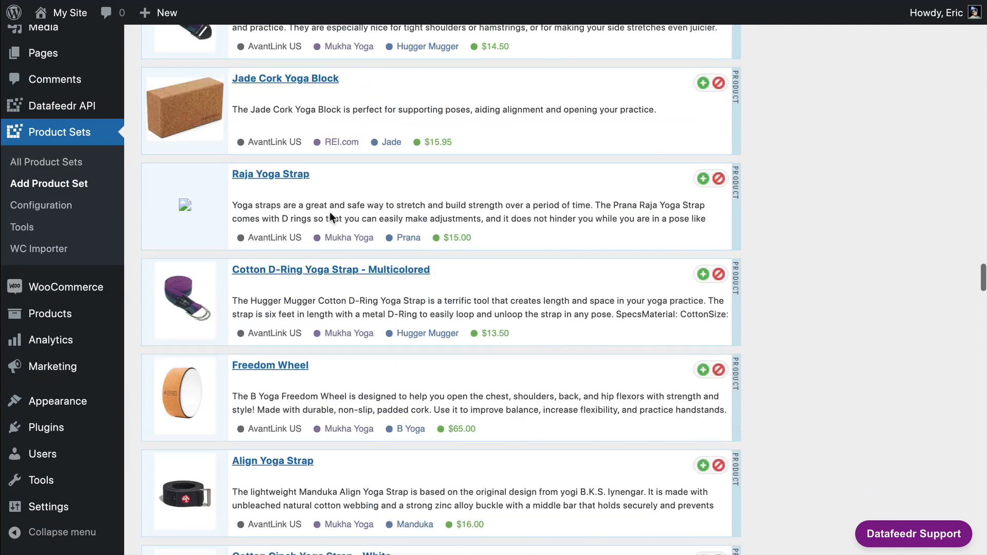
scroll(281, 217, down, 20)
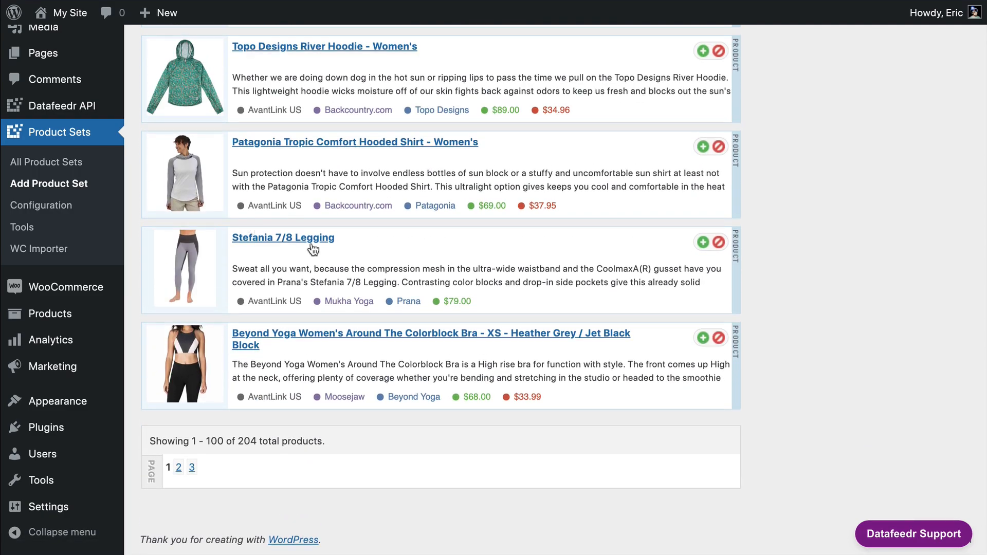
scroll(342, 272, up, 4)
scroll(340, 277, up, 8)
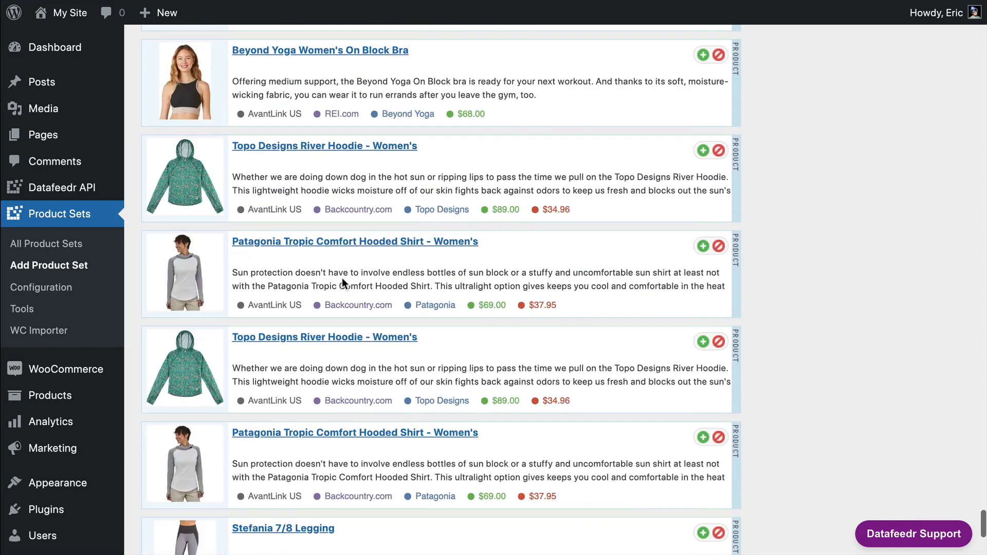
scroll(290, 284, up, 20)
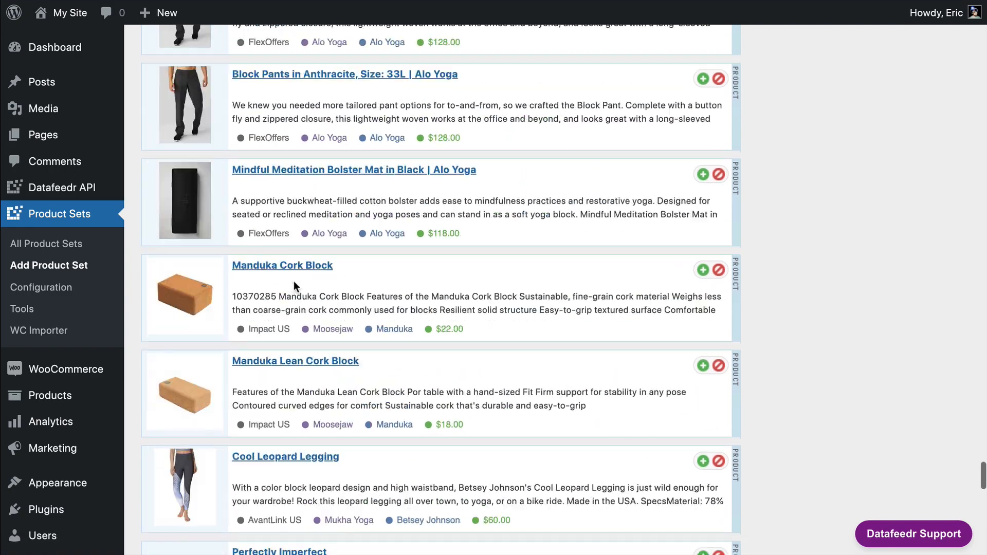
scroll(288, 288, up, 15)
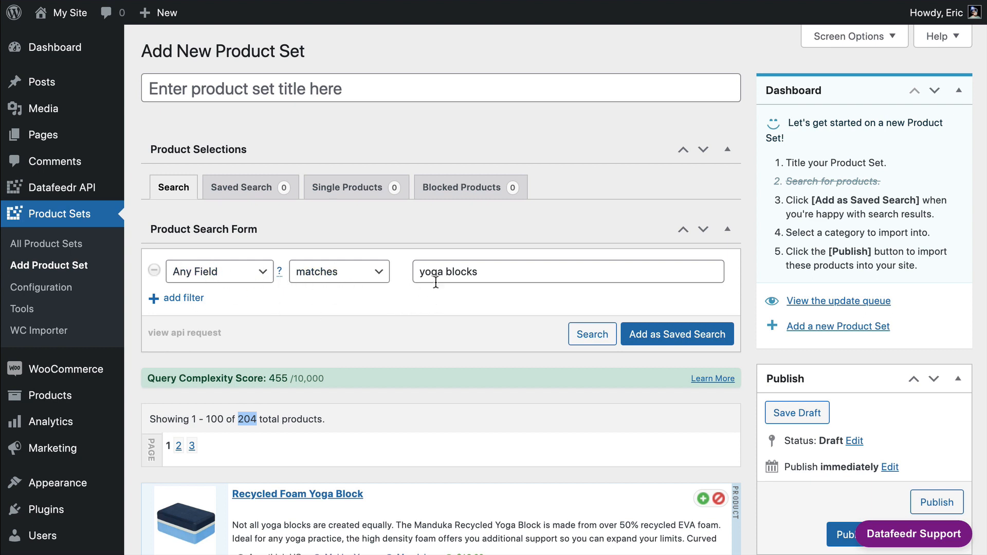
Change the yoga blocks filter to match on Product Name and rerun the search.
drag(445, 272, 405, 245)
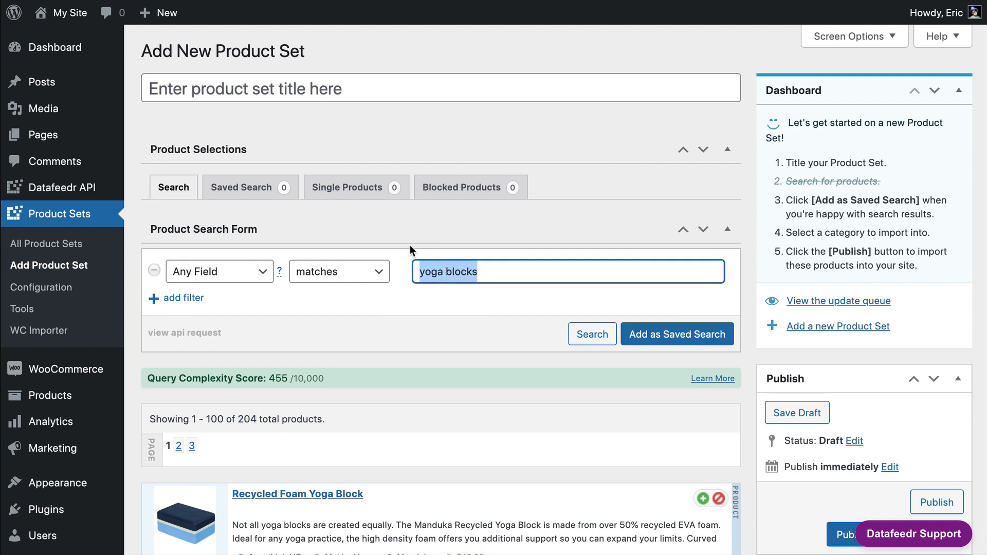
click(229, 275)
key(Escape)
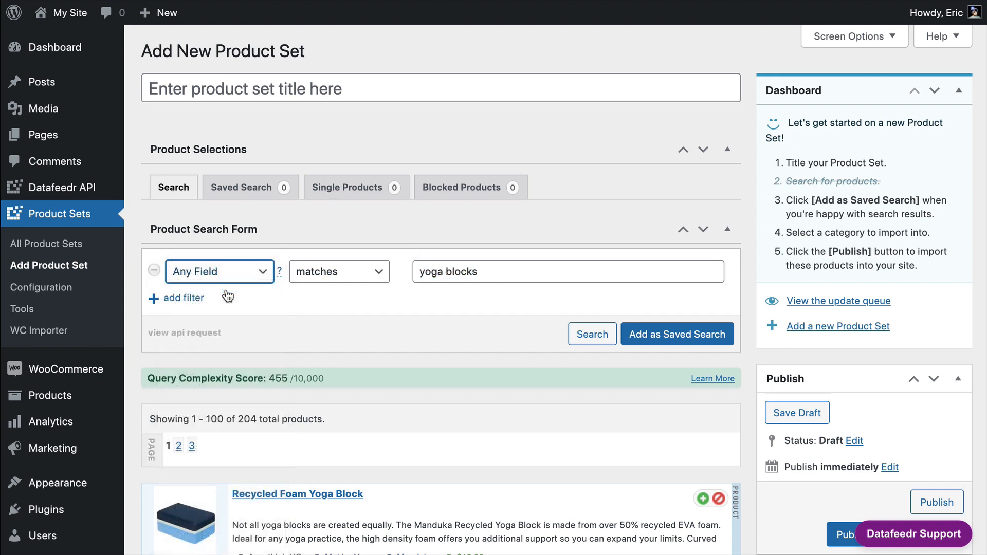
key(Down)
click(531, 275)
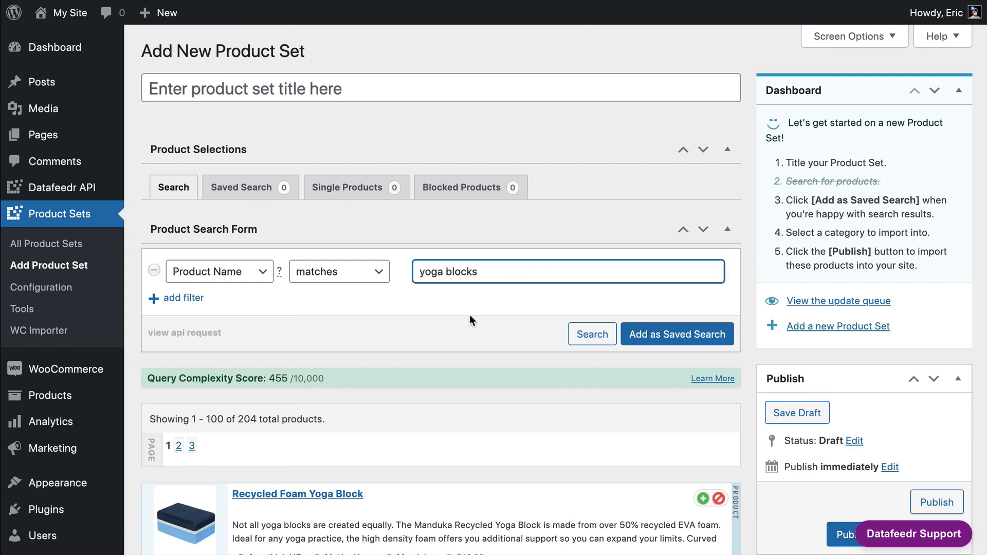
click(481, 356)
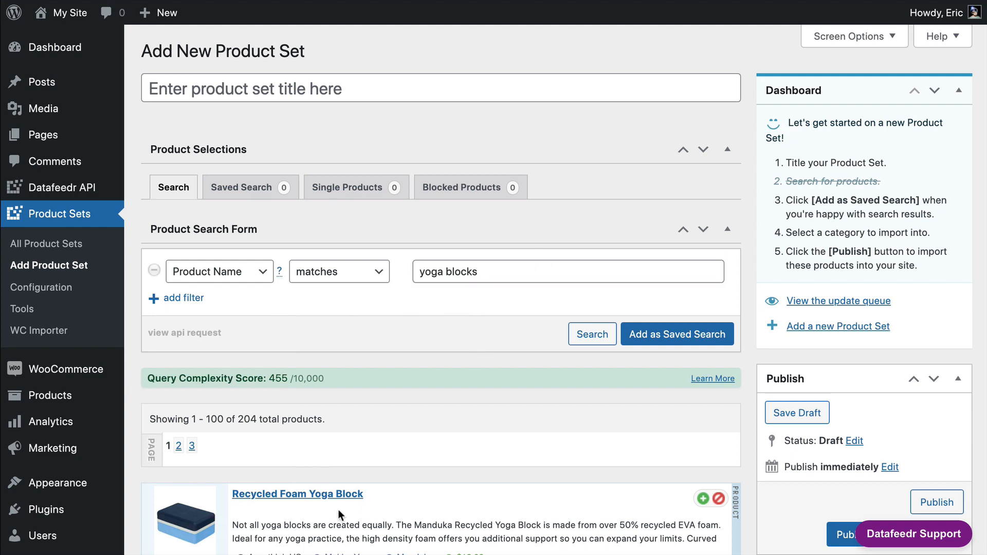
click(582, 335)
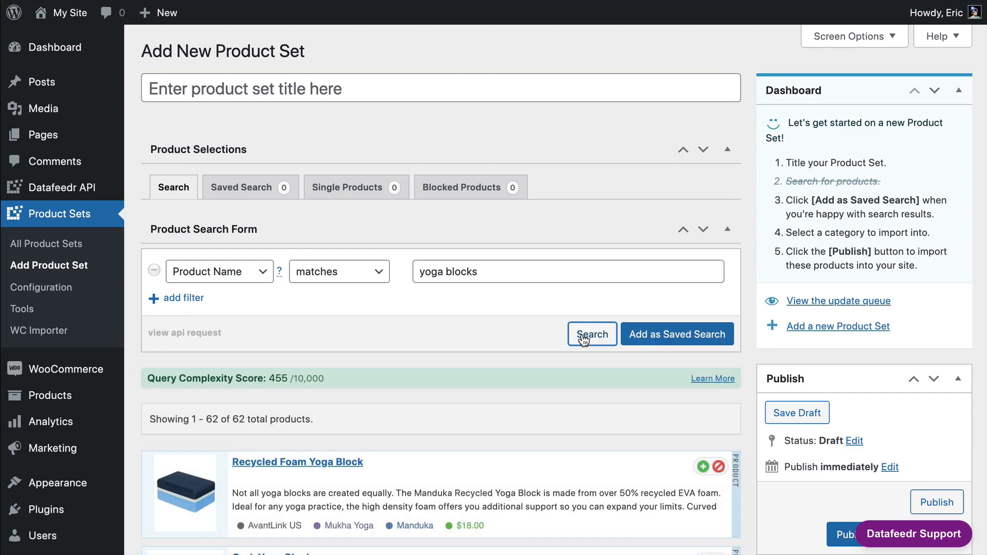
Review the full list of Product Name search results for items that are not yoga blocks.
scroll(335, 326, down, 15)
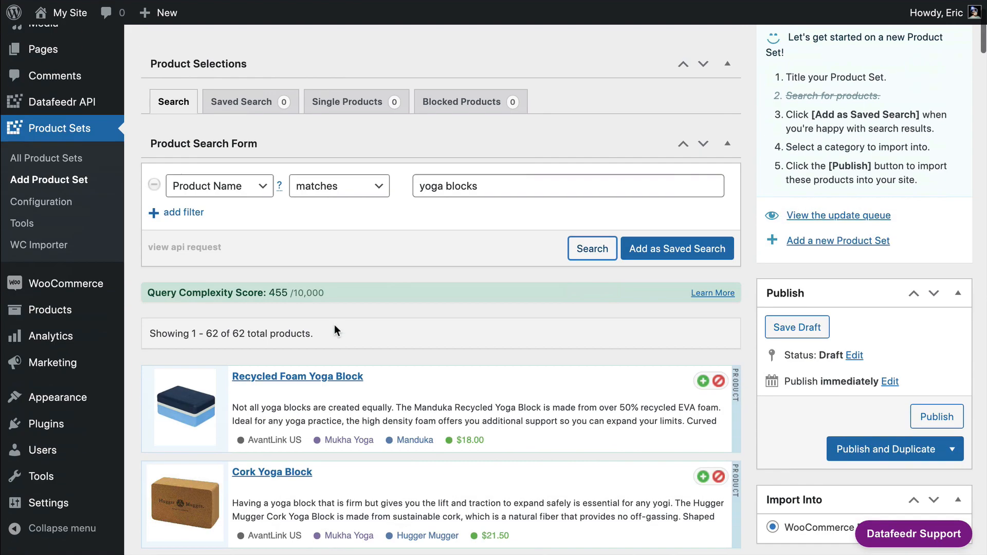
scroll(334, 325, down, 20)
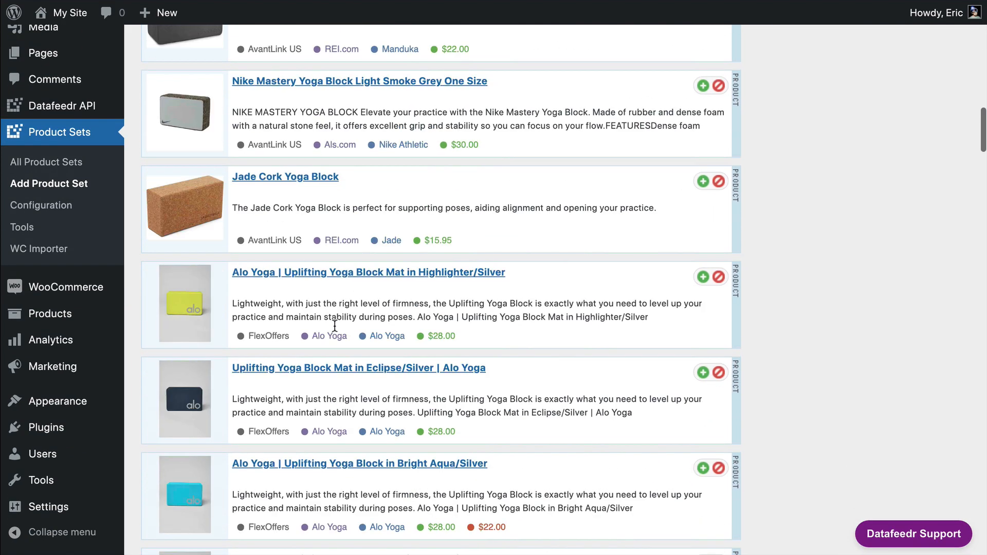
scroll(263, 280, down, 20)
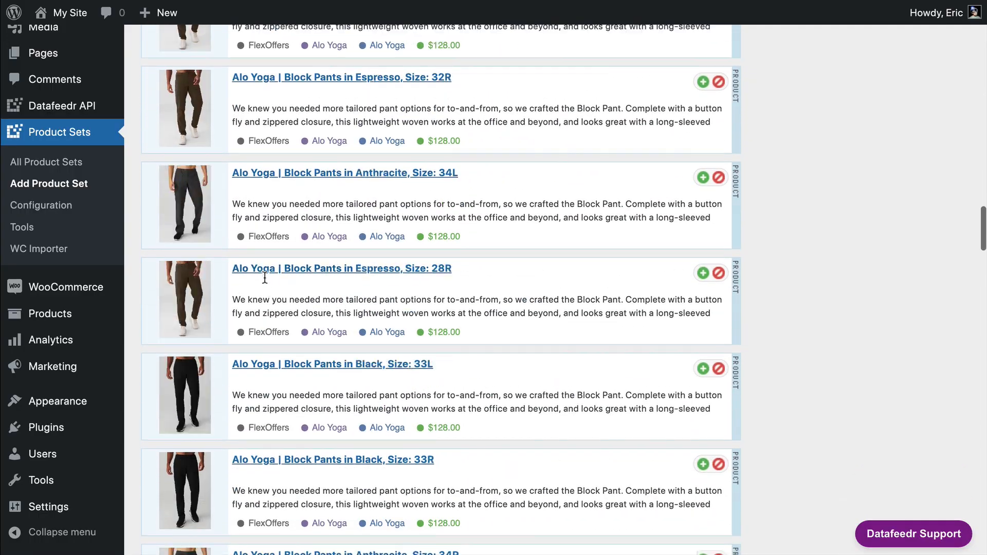
scroll(263, 276, down, 20)
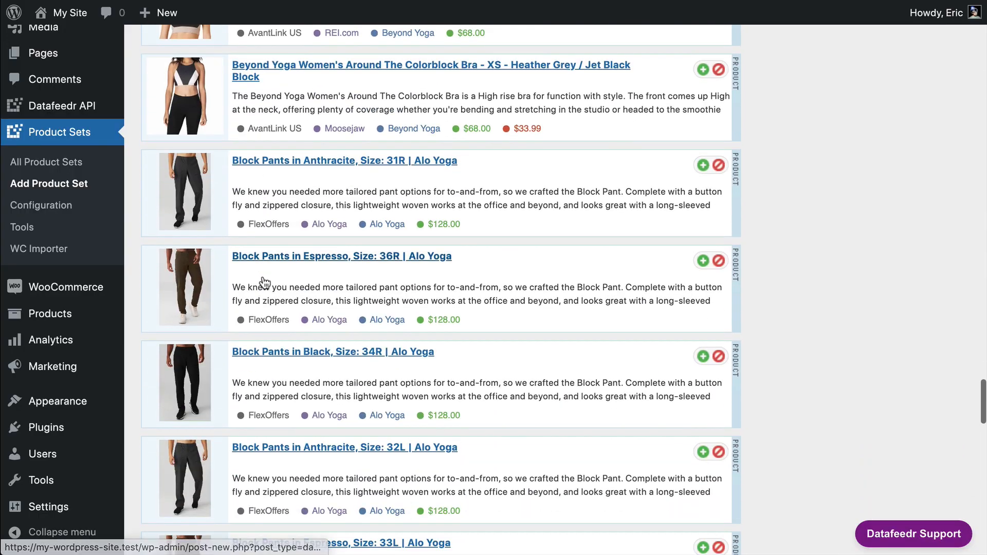
scroll(263, 276, down, 5)
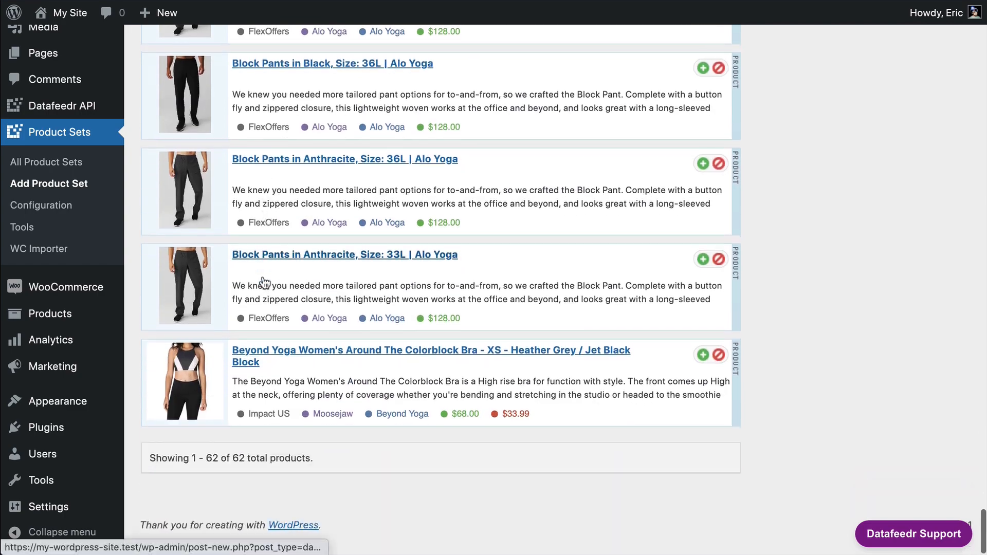
scroll(317, 334, up, 10)
scroll(316, 334, up, 20)
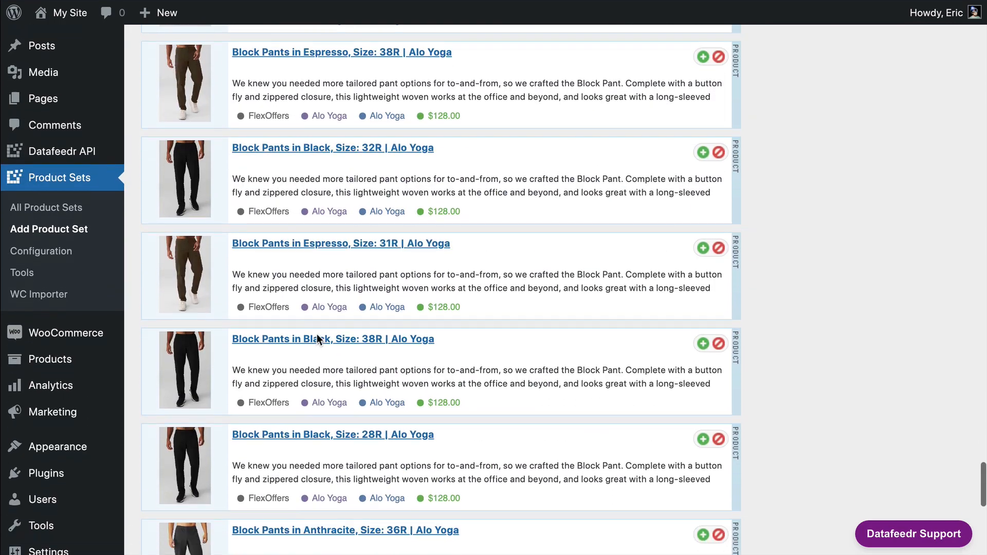
scroll(315, 334, up, 5)
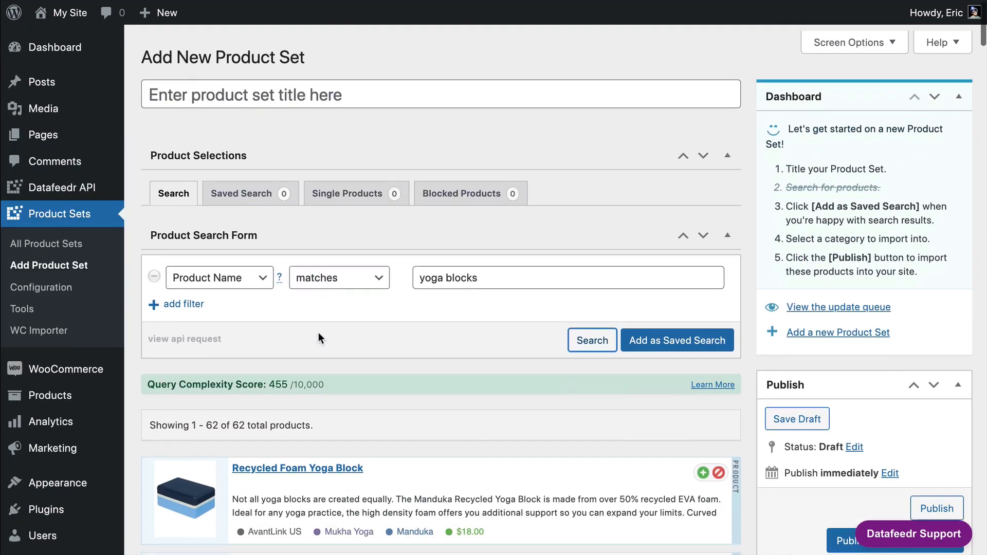
Add a second filter, Any Field matches "-pants", and rerun the search to exclude pants.
click(176, 295)
scroll(399, 310, down, 1)
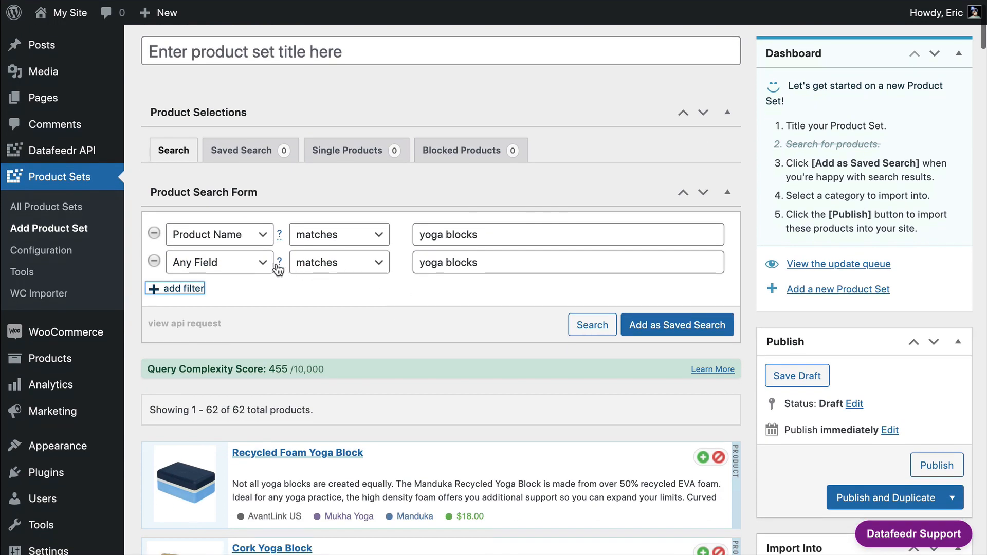
triple_click(487, 257)
key(BackSpace)
scroll(456, 257, down, 20)
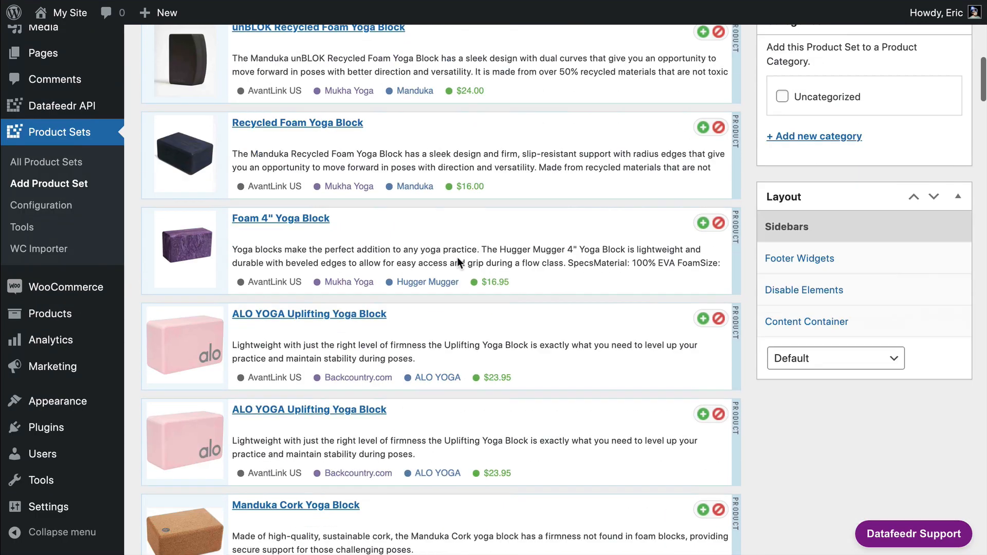
scroll(325, 182, up, 20)
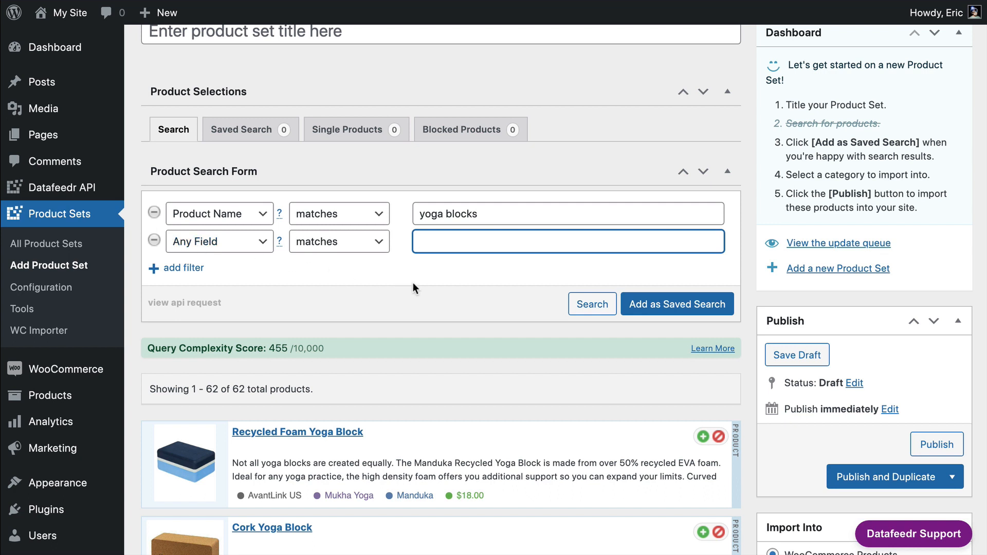
text(-pants)
click(586, 311)
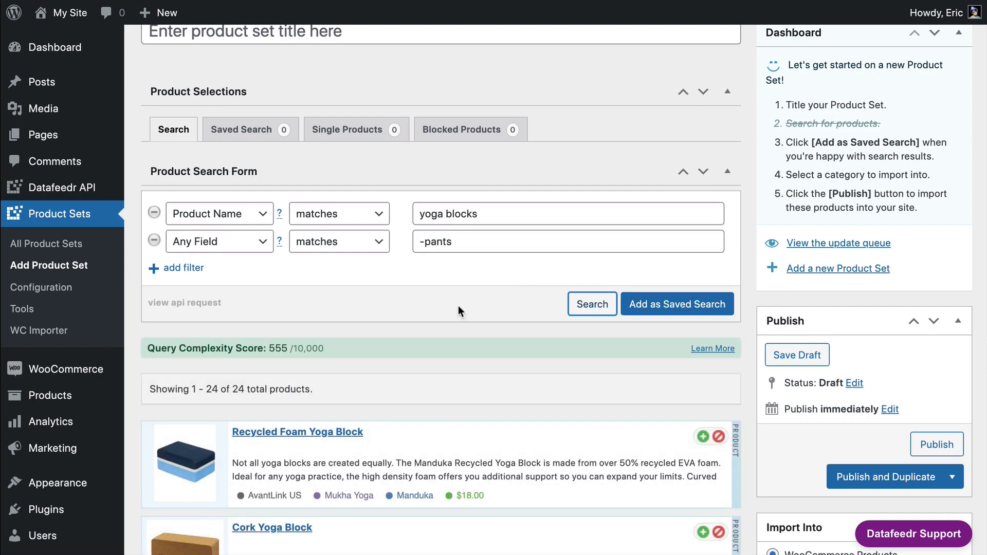
Review the remaining results and open the details of the first Beyond Yoga Women's Around The Colorblock Bra product.
scroll(458, 306, down, 20)
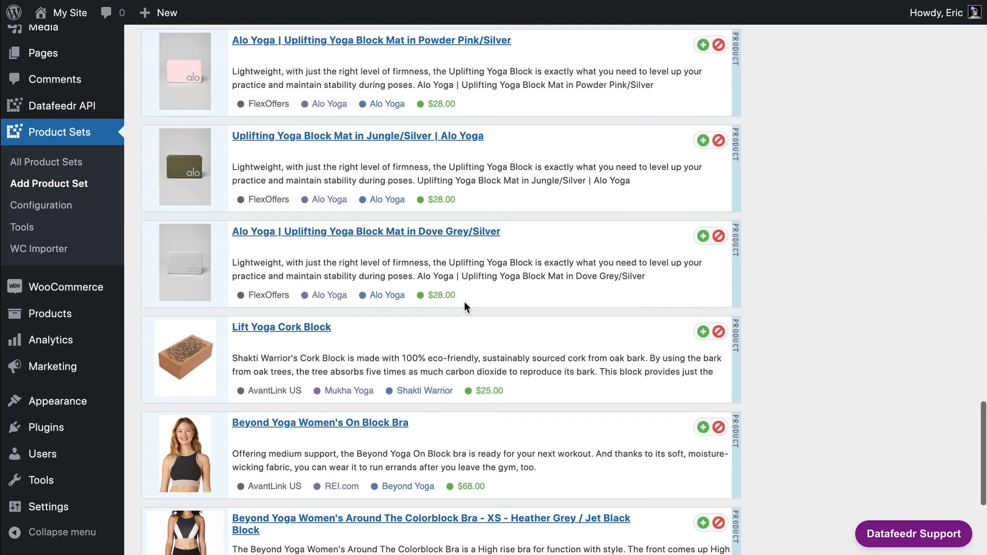
scroll(464, 302, down, 5)
scroll(465, 302, up, 6)
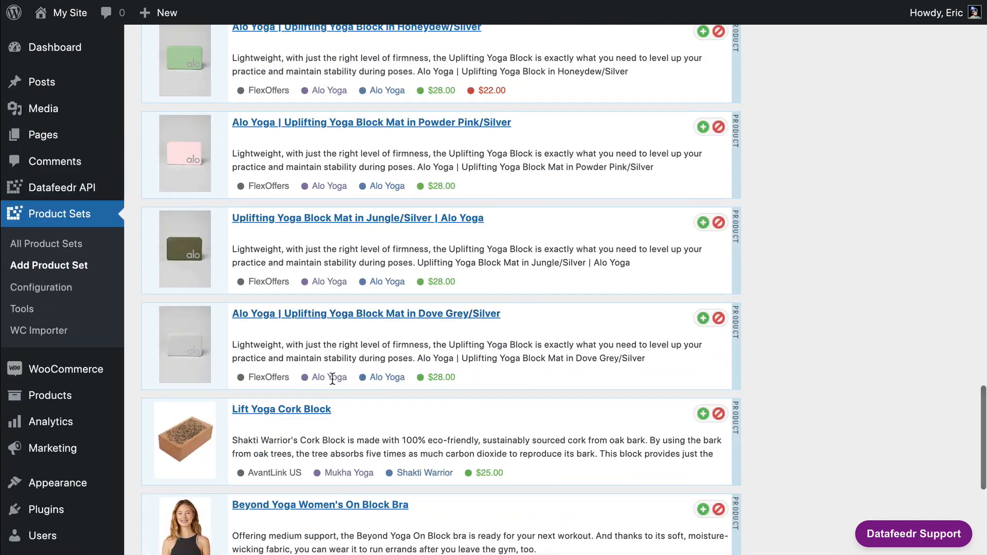
scroll(328, 384, up, 15)
scroll(327, 384, up, 3)
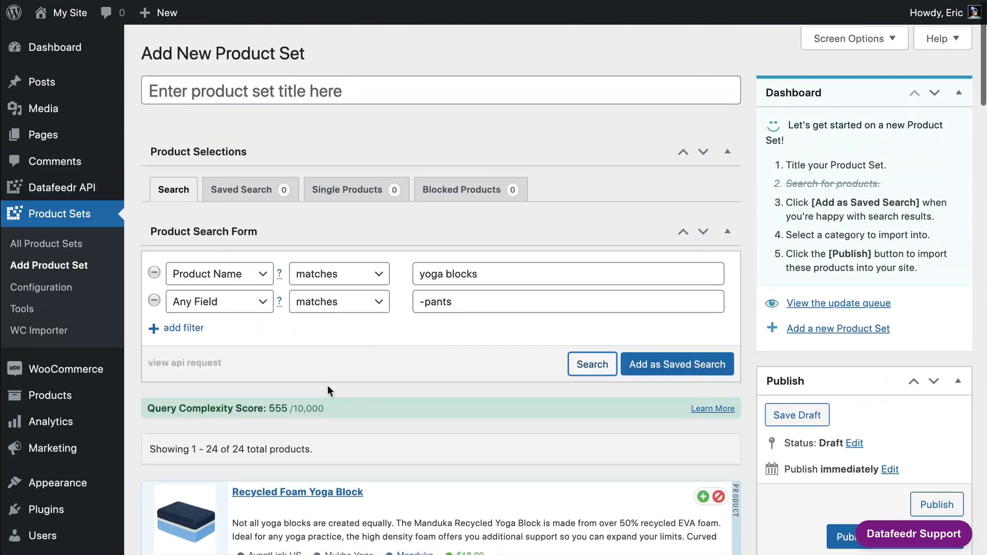
scroll(329, 385, down, 20)
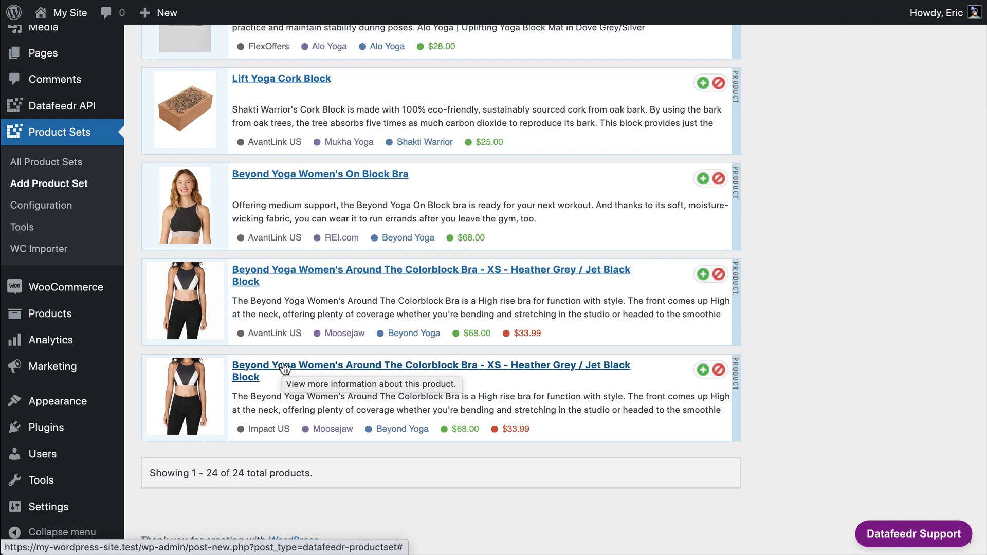
click(284, 272)
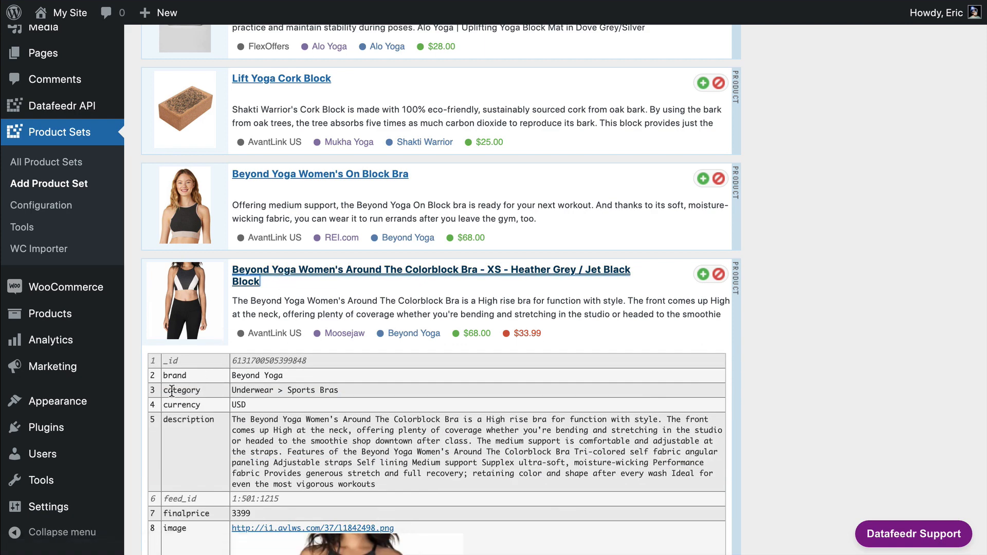
Check the Colorblock Bra's category, and open the details of Beyond Yoga Women's On Block Bra to read its category.
drag(168, 390, 338, 390)
click(341, 392)
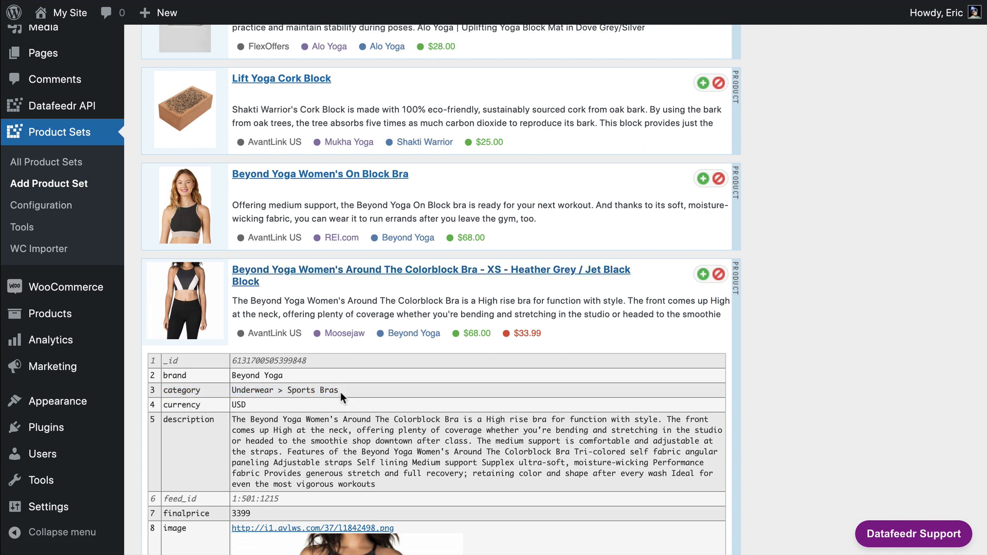
click(344, 175)
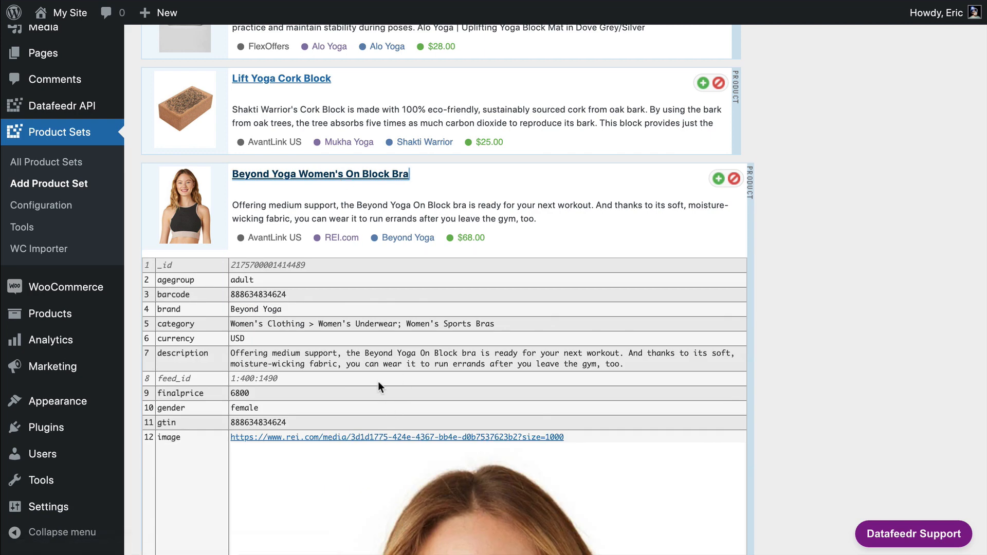
scroll(378, 381, down, 1)
click(298, 299)
drag(329, 296, 397, 298)
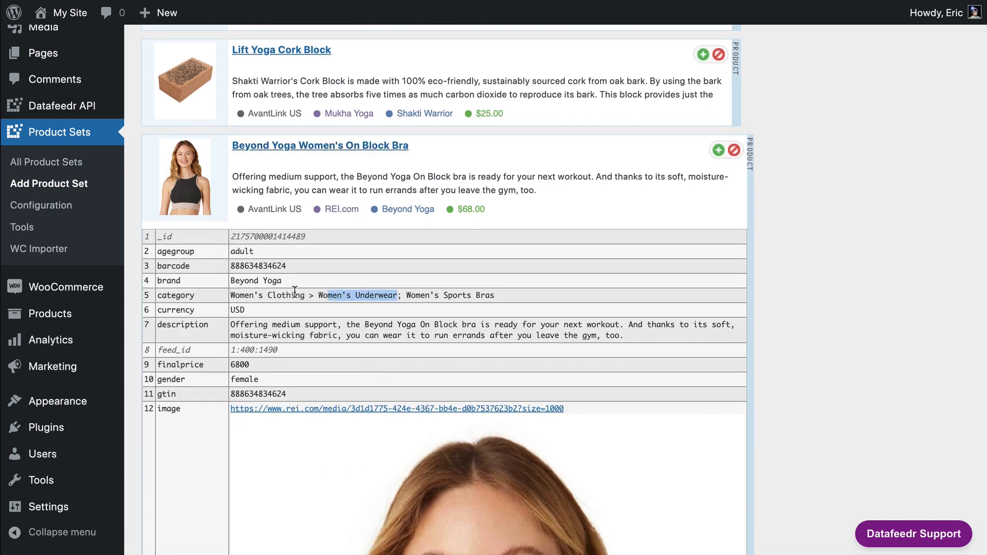
drag(283, 296, 342, 293)
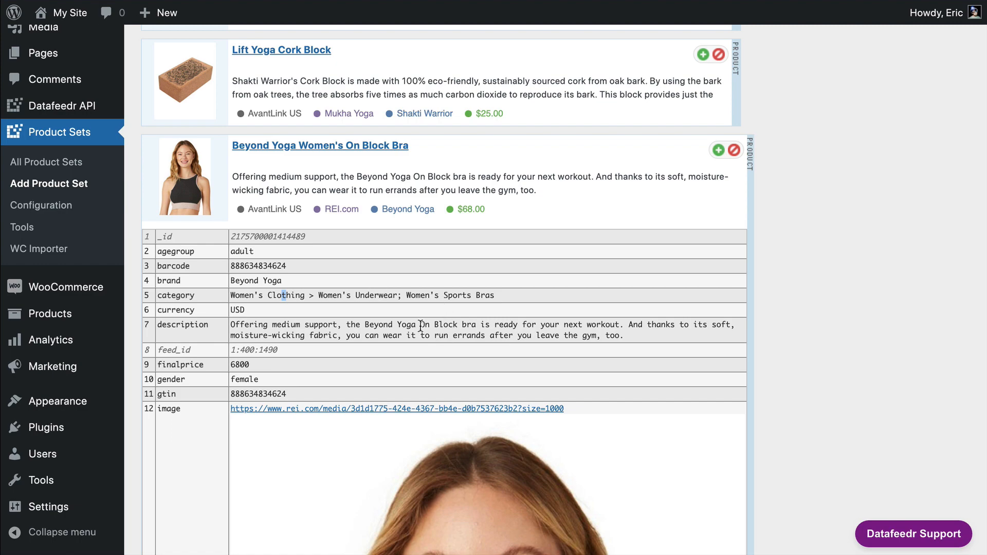
Compare the category values of the two Beyond Yoga bras for terms that could exclude them.
scroll(418, 326, down, 20)
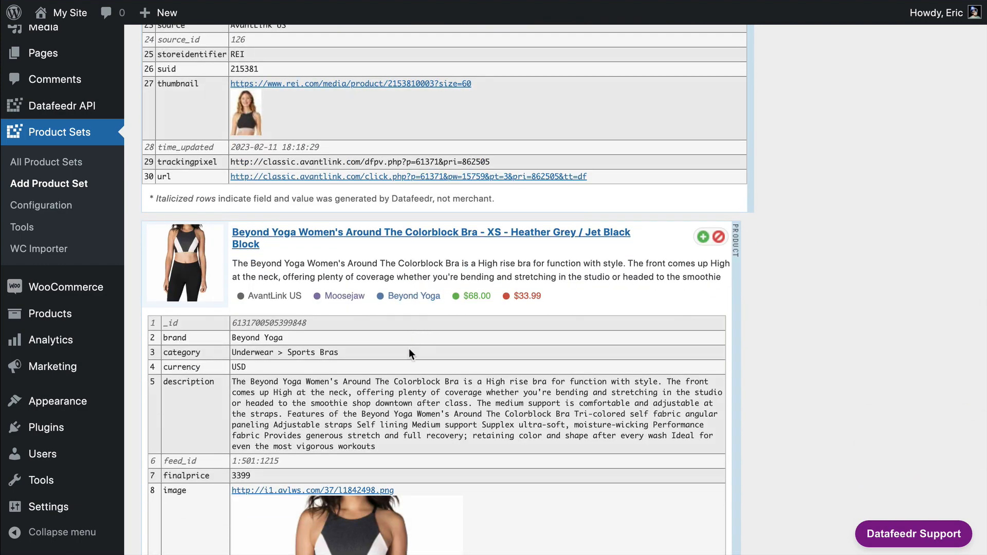
scroll(405, 356, up, 3)
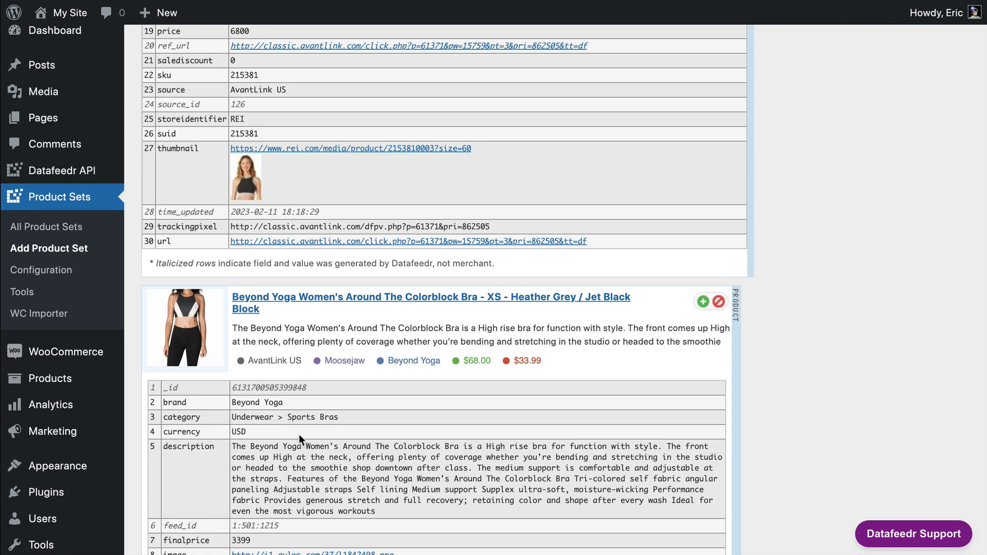
scroll(298, 436, down, 1)
scroll(298, 437, up, 15)
scroll(298, 437, up, 10)
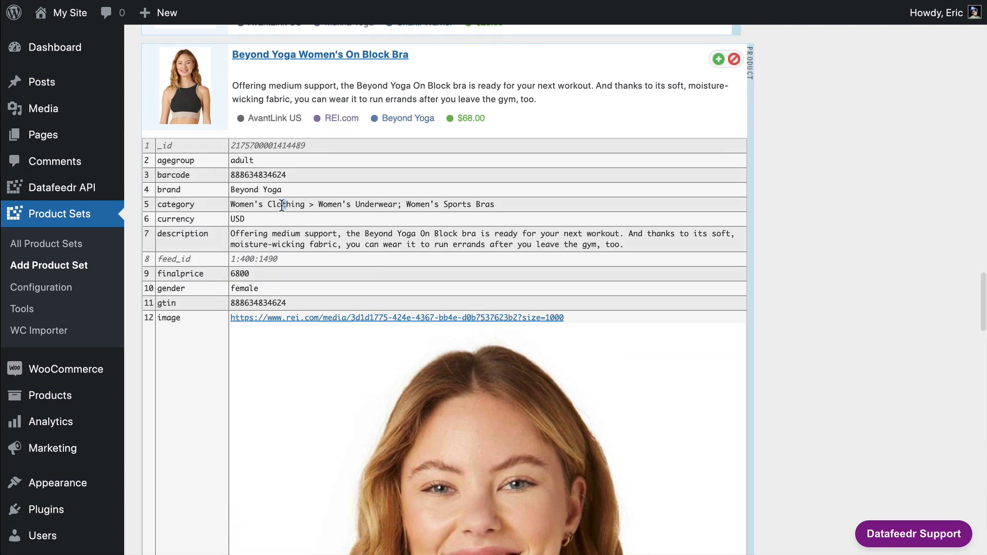
double_click(282, 204)
scroll(307, 275, down, 20)
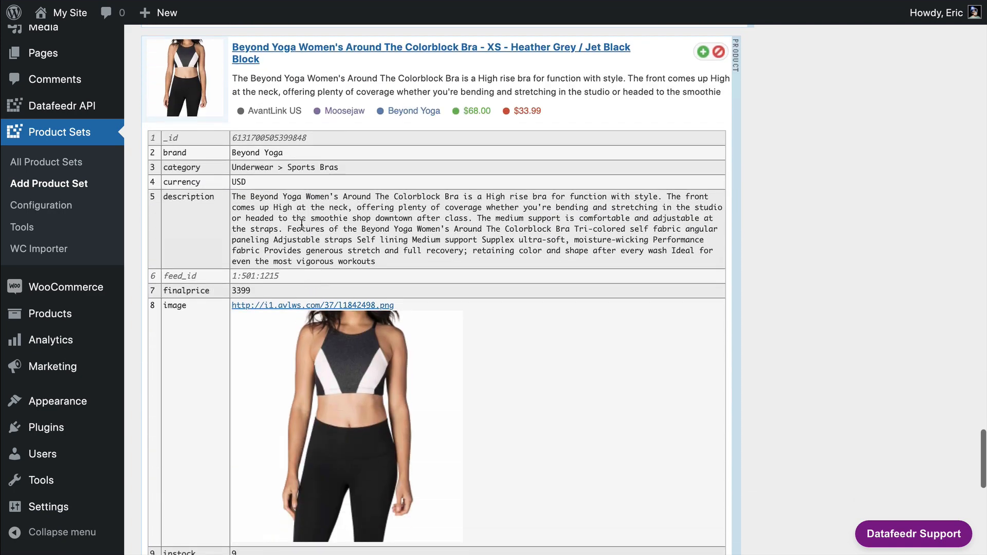
drag(243, 170, 340, 174)
click(268, 168)
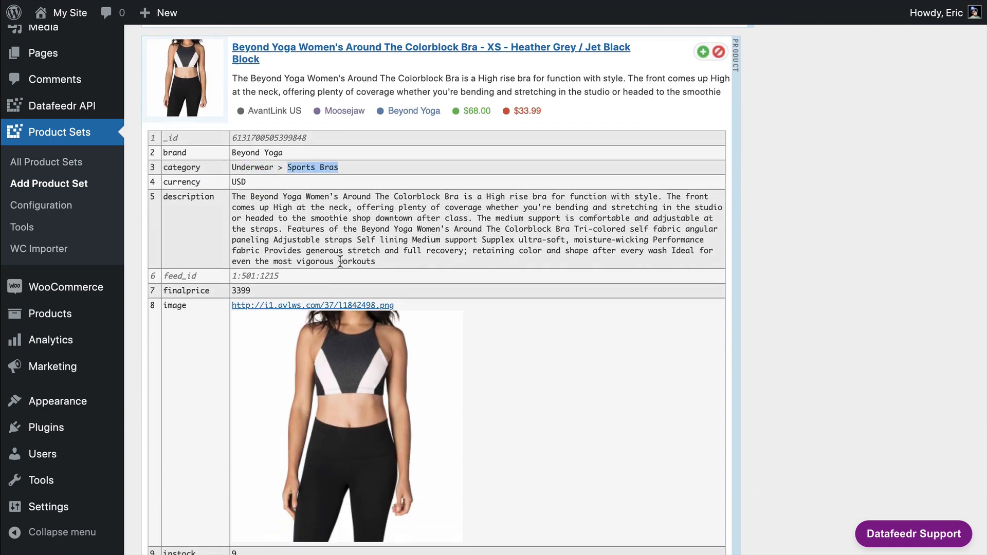
Add a third filter to the product search and set it to match on Category.
scroll(340, 263, up, 20)
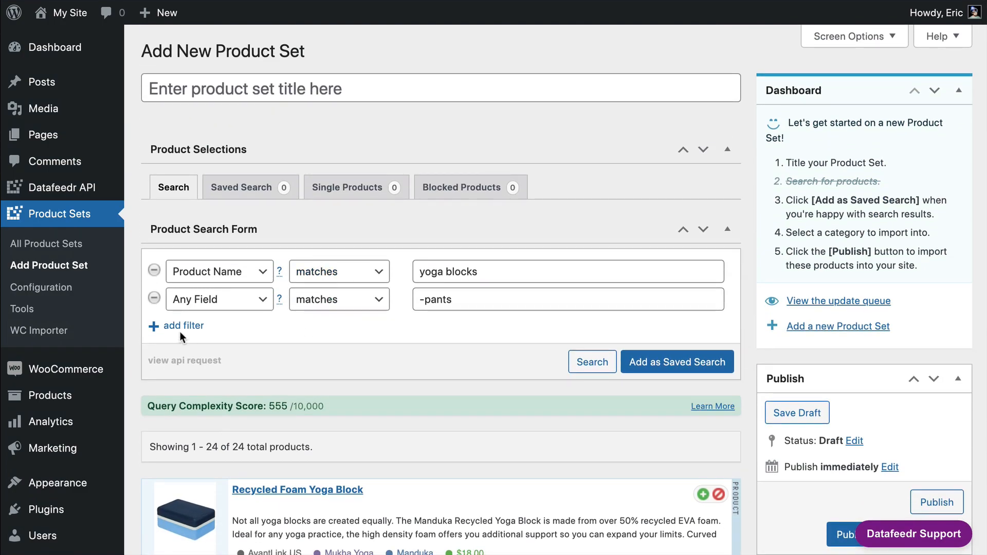
click(183, 326)
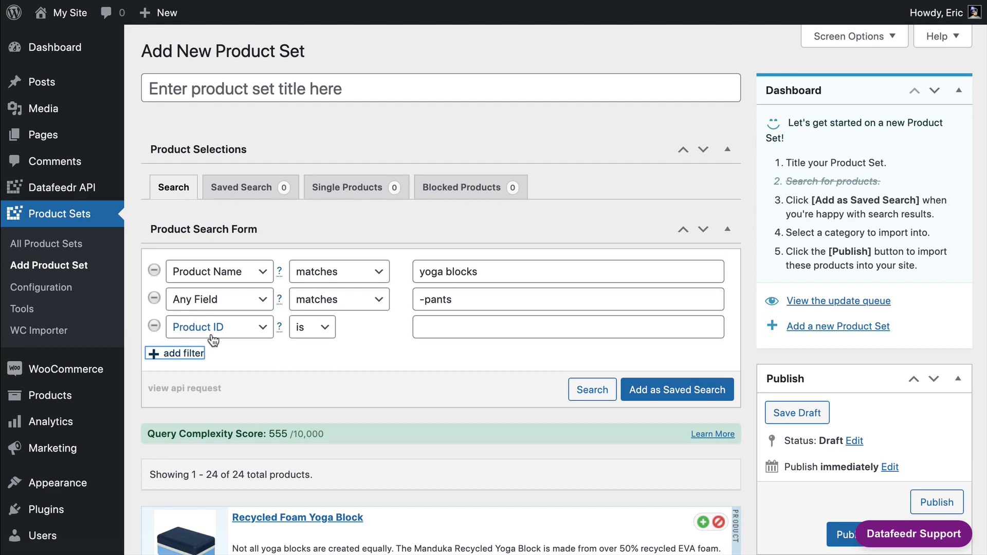
click(218, 327)
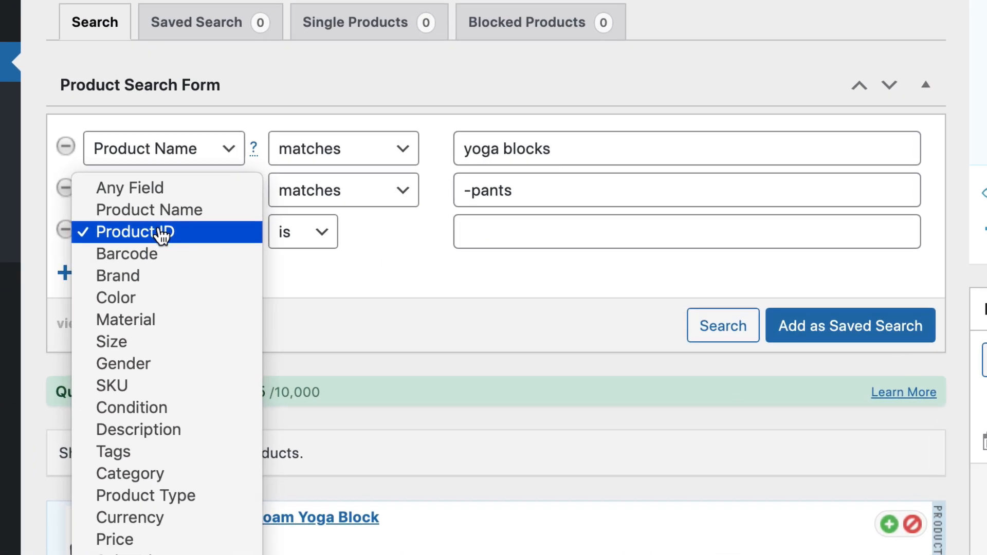
click(168, 474)
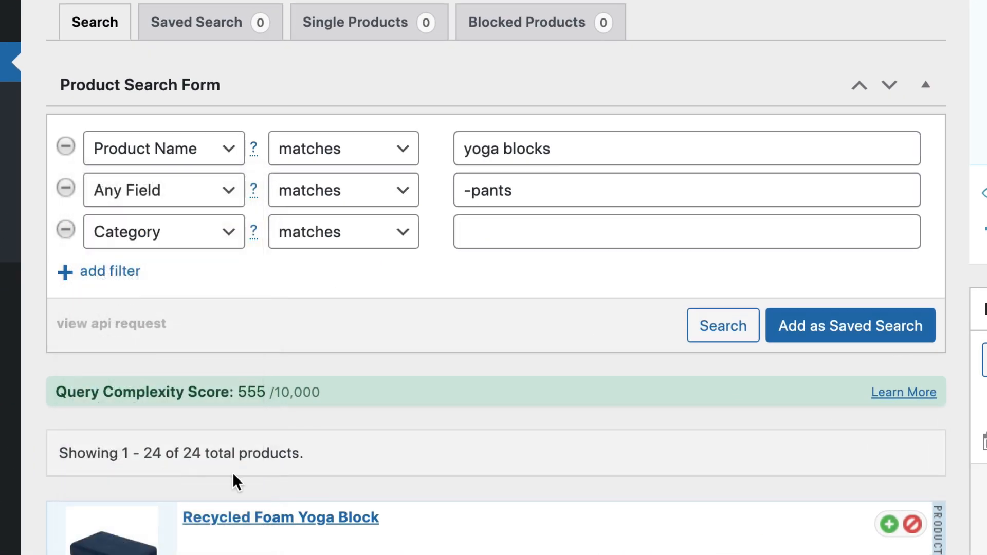
Recheck the On Block Bra's category terms and enter "-clothing |" as the Category filter value.
scroll(332, 359, down, 10)
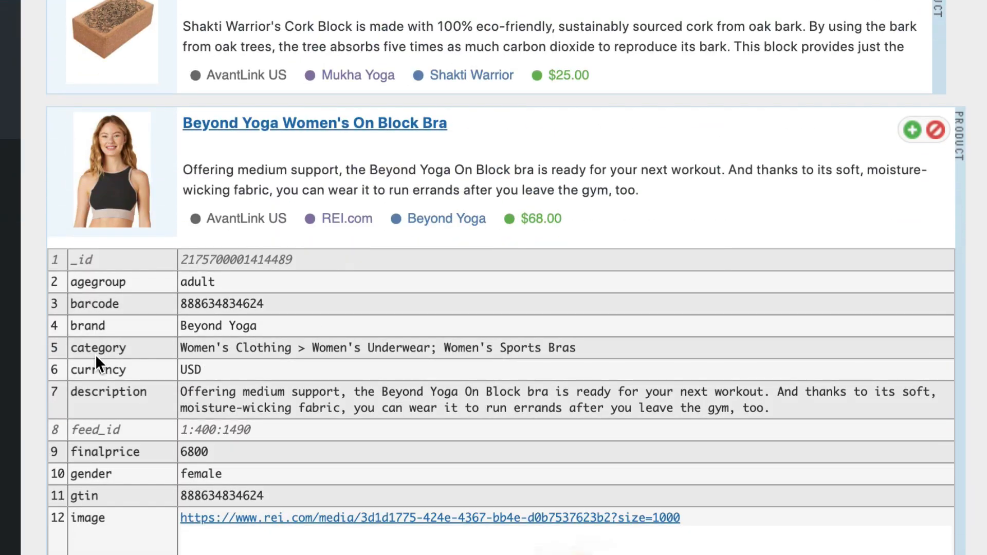
drag(92, 350, 591, 355)
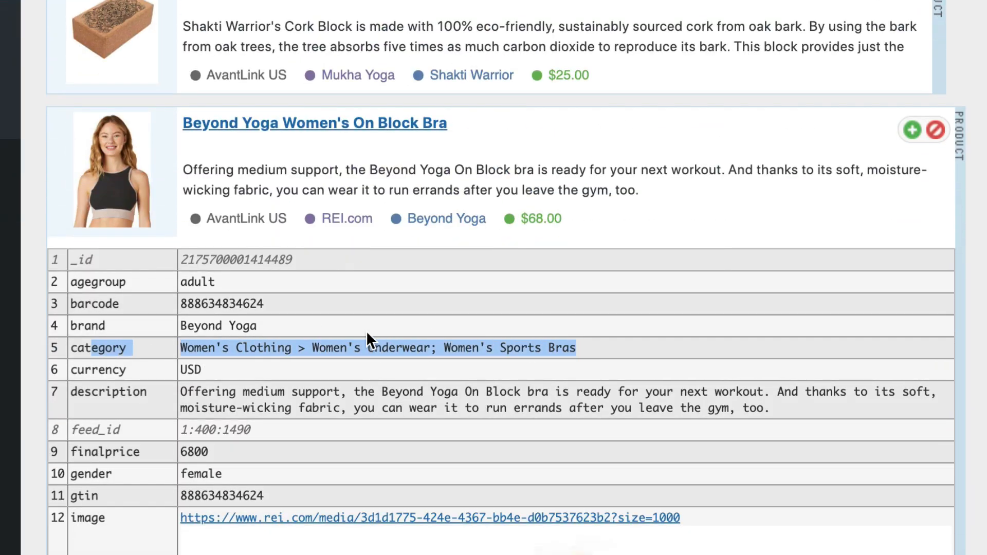
scroll(347, 334, down, 5)
double_click(263, 65)
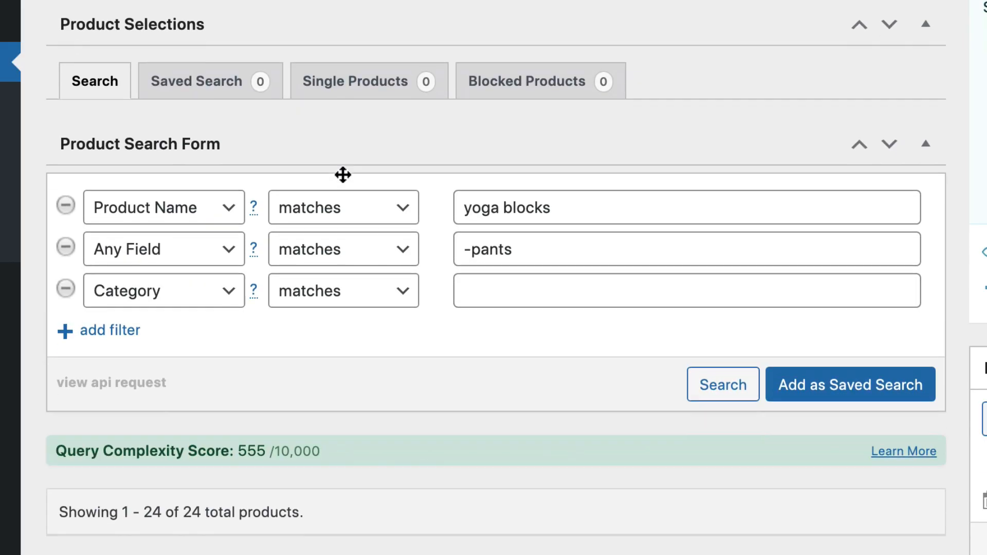
scroll(360, 215, down, 1)
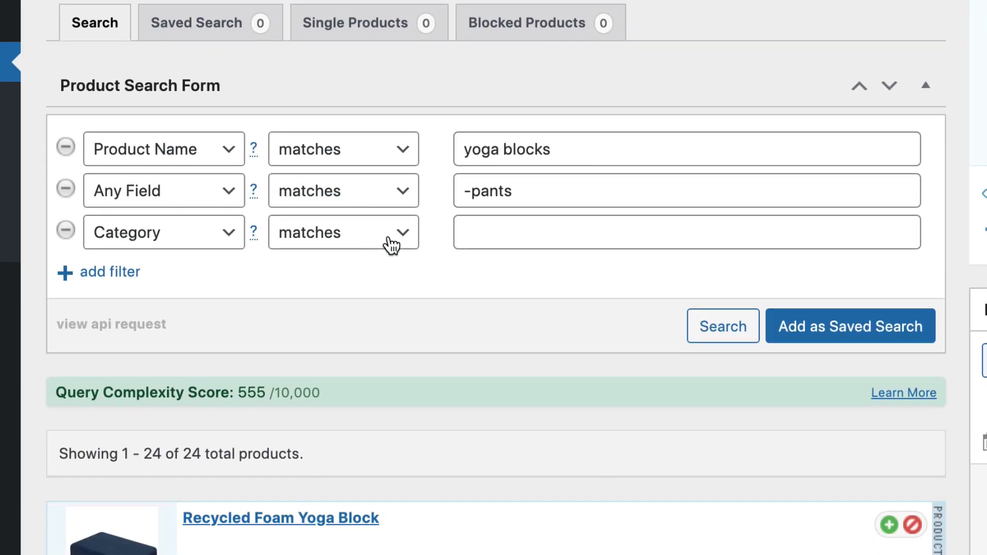
click(508, 231)
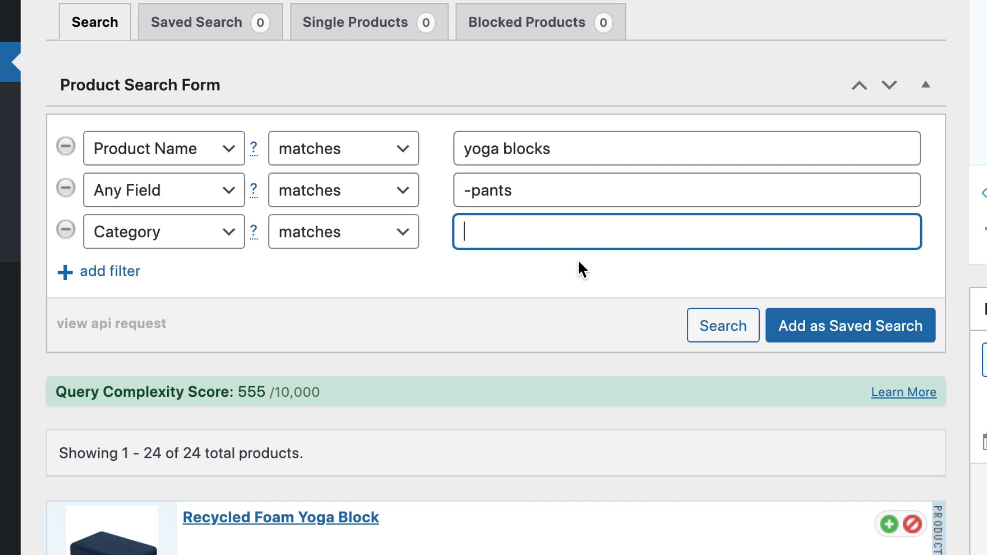
text(-)
text( clo)
text(clothing)
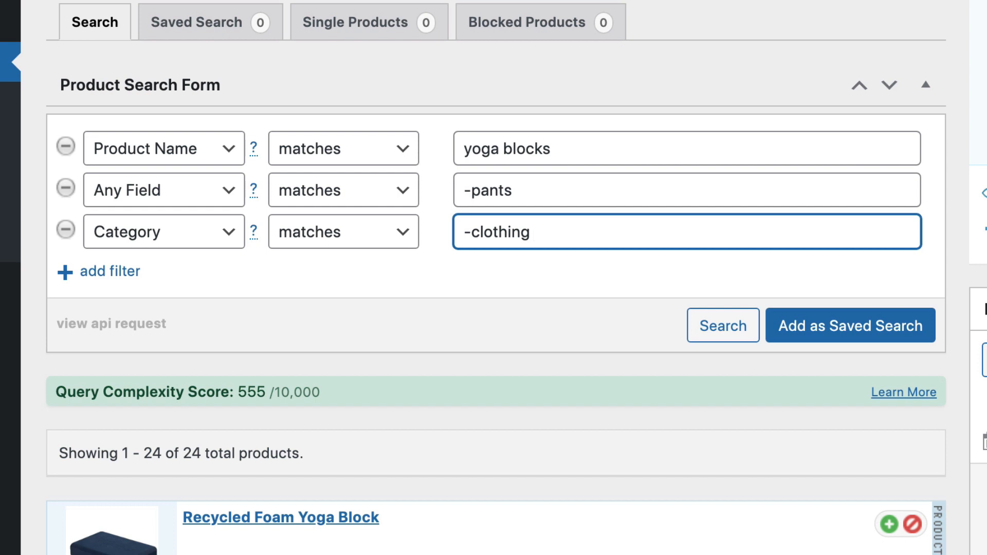
text(|)
Examine the separate words and the space between them in the Product Name filter value "yoga blocks".
double_click(535, 232)
double_click(481, 153)
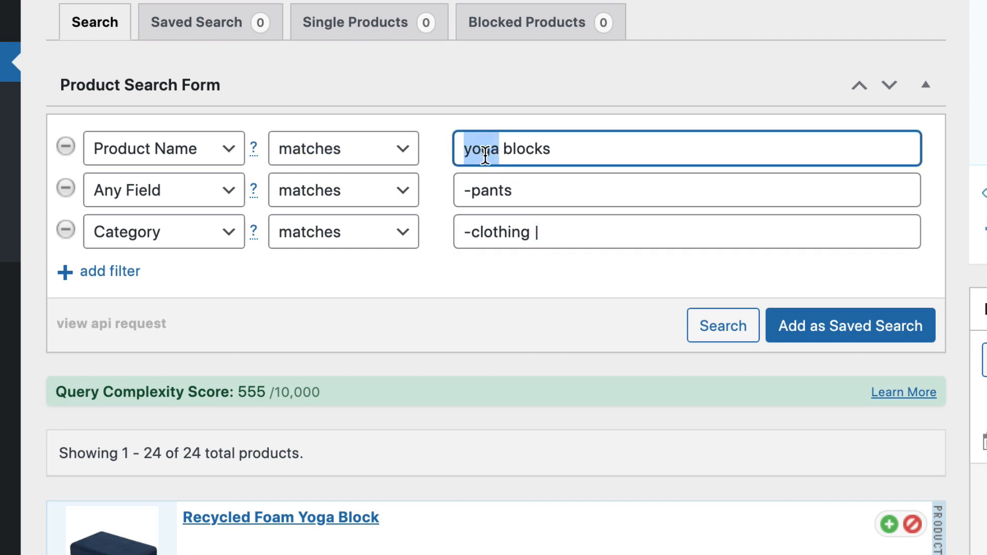
click(501, 164)
double_click(484, 153)
click(503, 151)
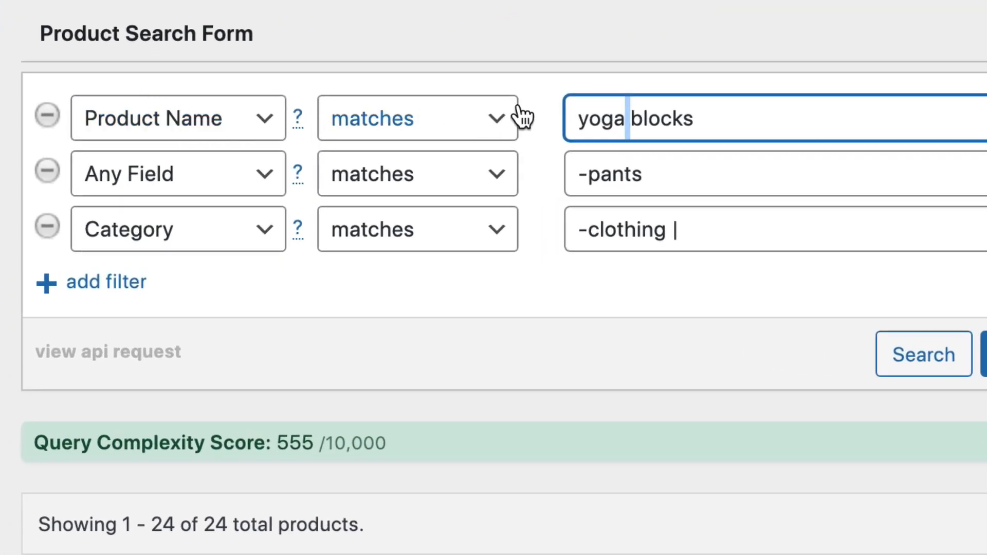
double_click(599, 122)
double_click(629, 122)
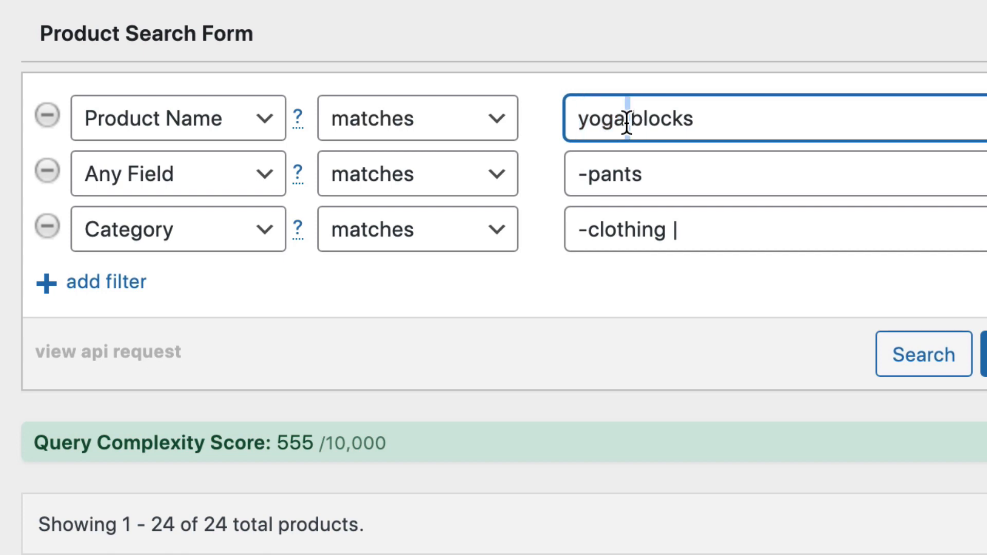
double_click(650, 120)
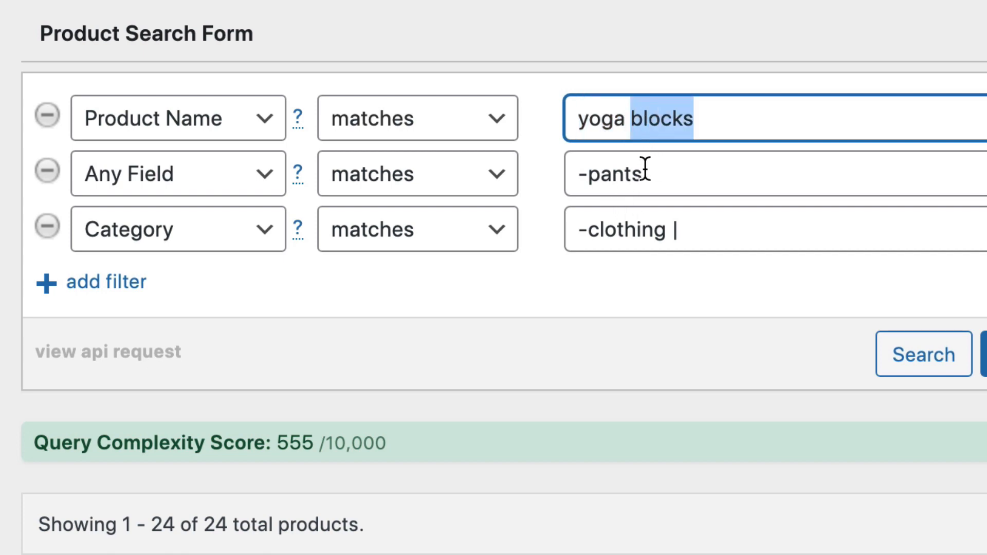
scroll(680, 172, down, 4)
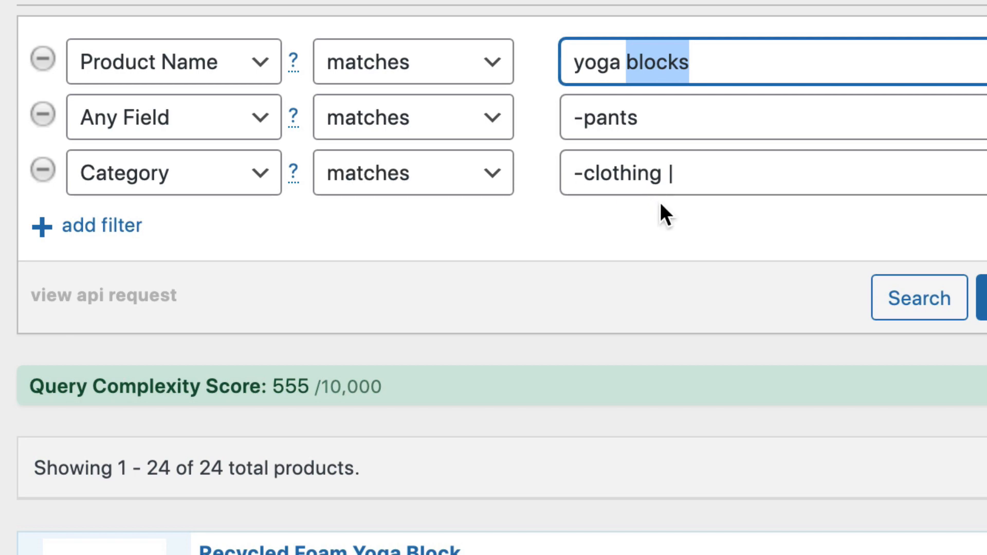
Extend the Category exclusion with the term "sports bras" after the "|" operator.
drag(584, 177, 576, 178)
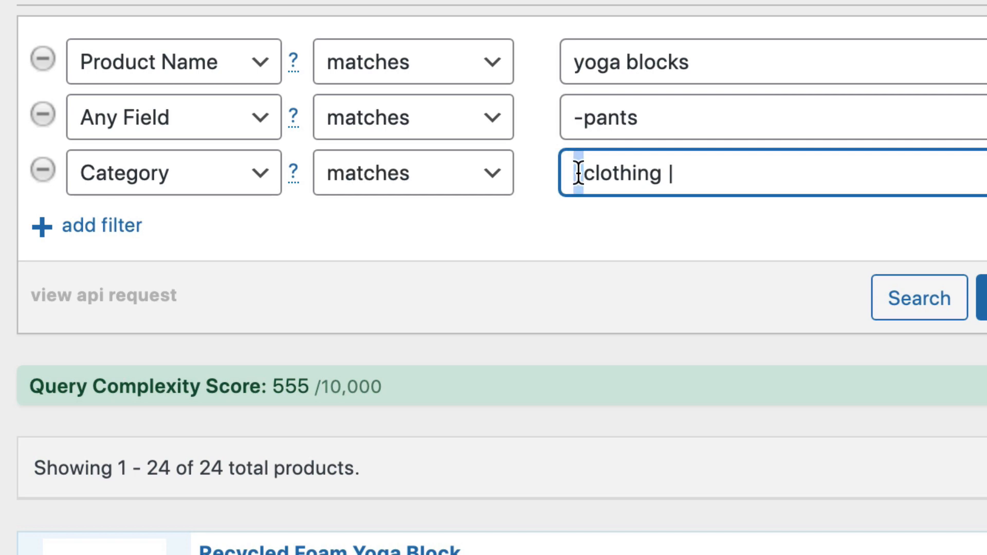
click(606, 172)
double_click(624, 174)
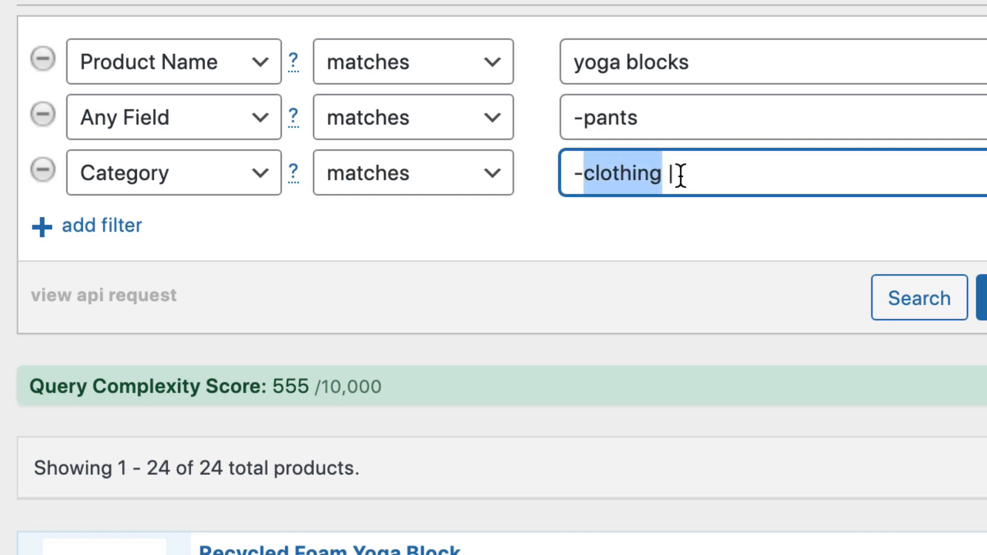
double_click(645, 175)
double_click(672, 175)
click(705, 178)
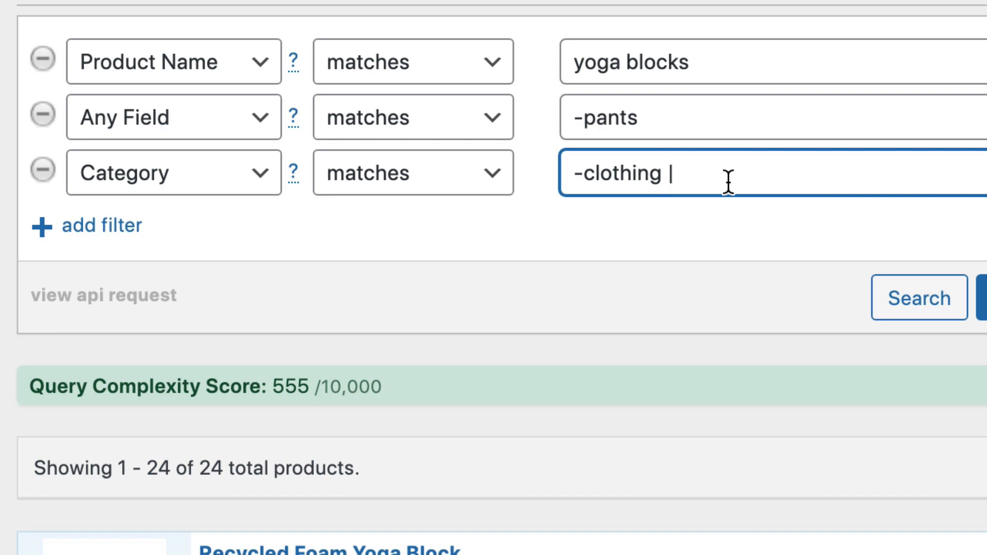
text(sports bras)
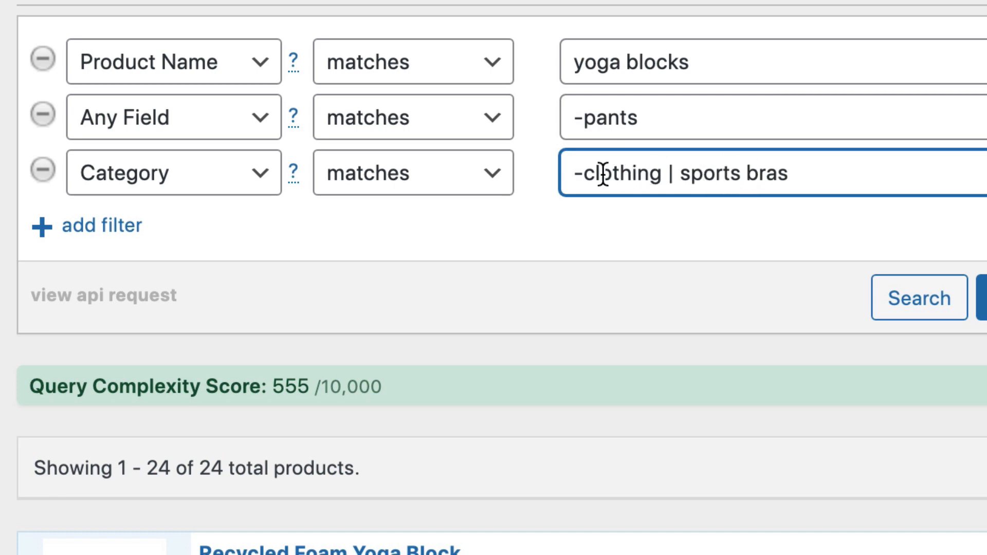
Enclose sports bras in double quotes in the Category filter so it is treated as an exact phrase.
click(584, 174)
drag(584, 174, 779, 177)
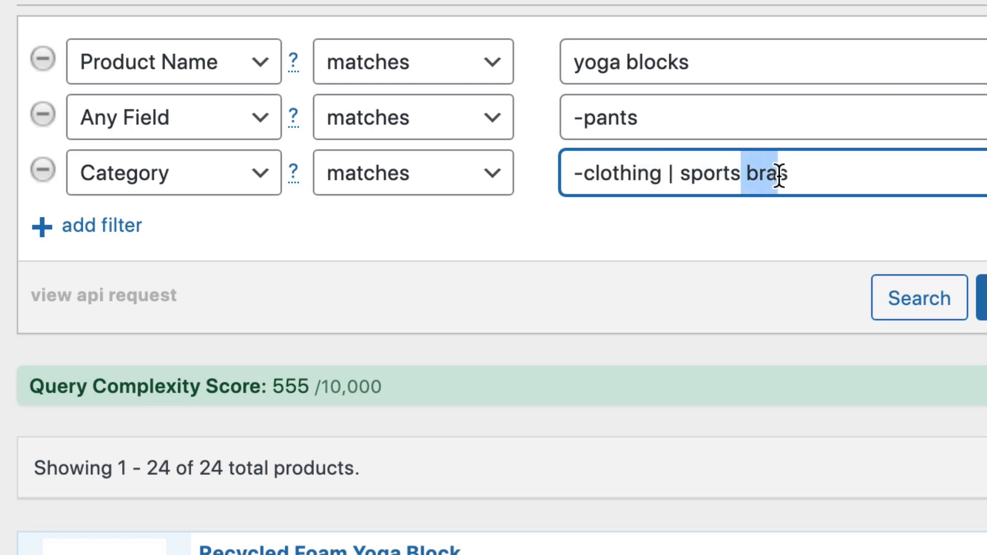
click(779, 176)
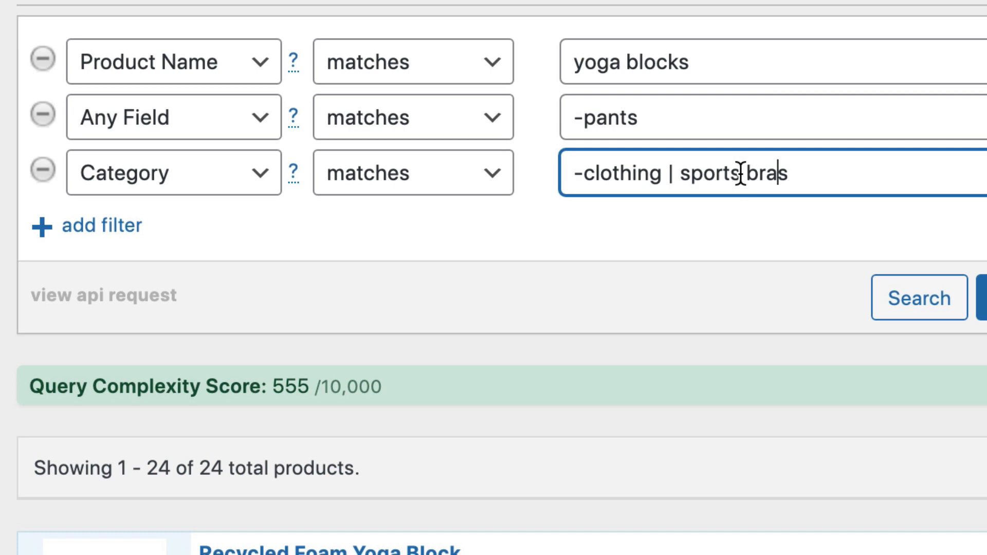
drag(683, 173, 786, 178)
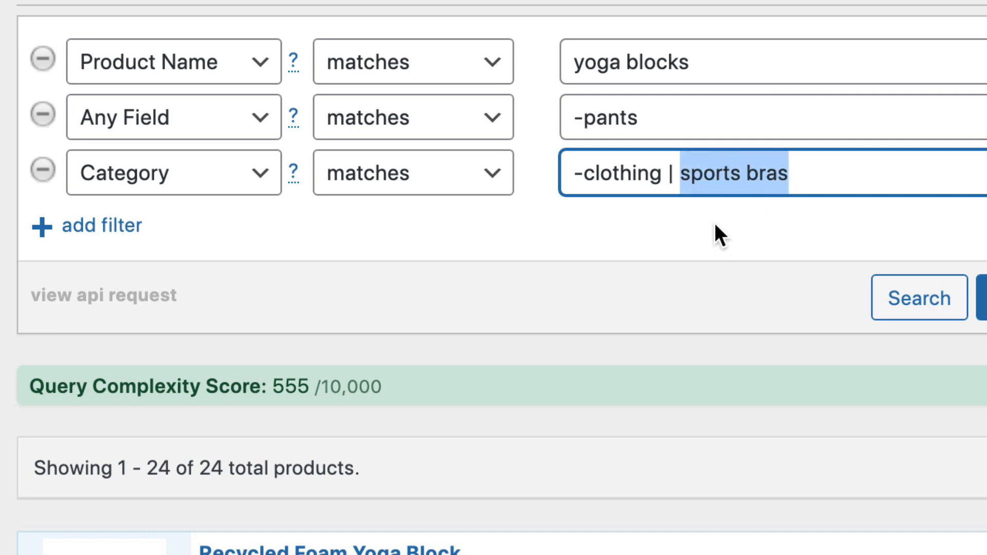
click(755, 178)
click(684, 180)
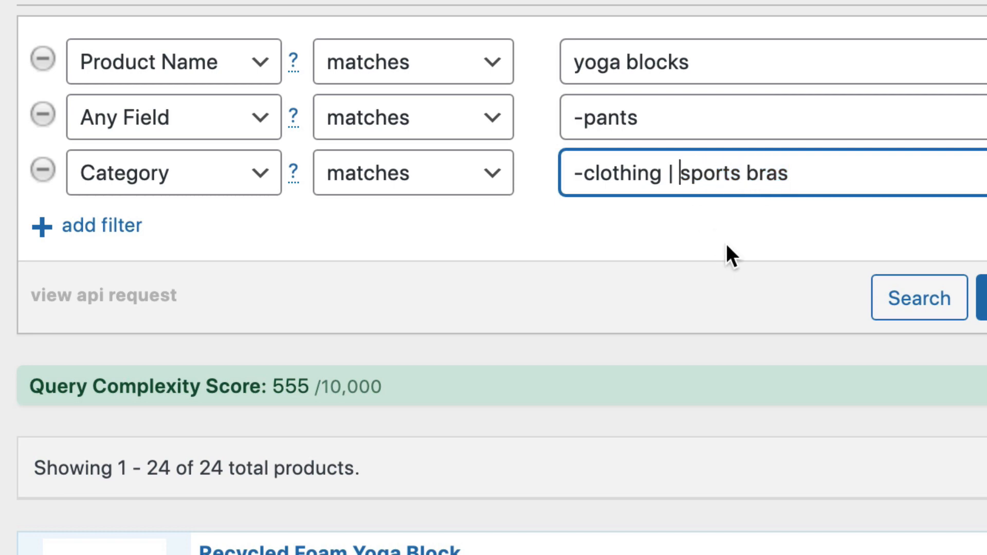
text(")
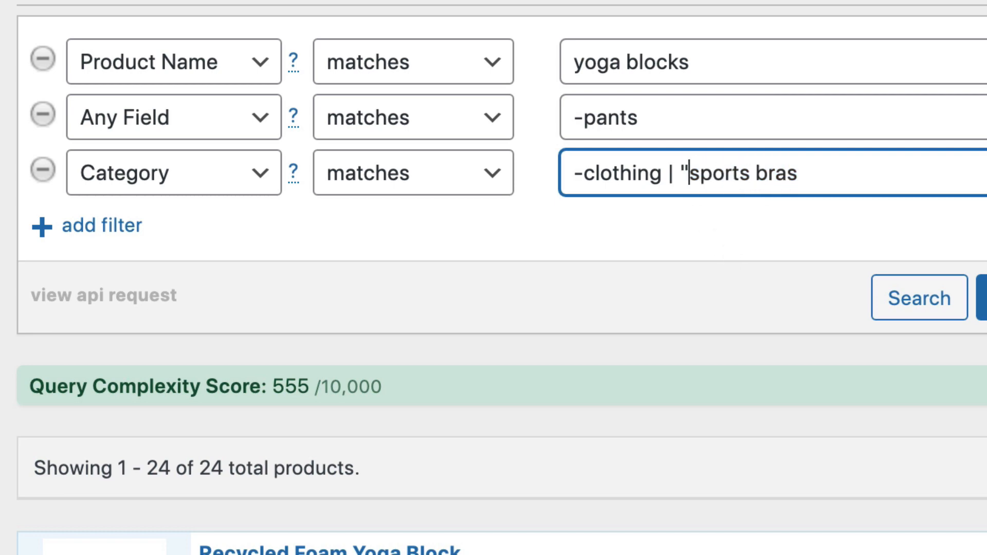
click(811, 173)
text(")
Try extending the Category exclusion after the quoted phrase "sports bras" with "| apparel" and one more "|"-separated term.
mouse_move(698, 179)
mouse_down()
mouse_move(795, 176)
mouse_move(691, 178)
mouse_up()
click(789, 176)
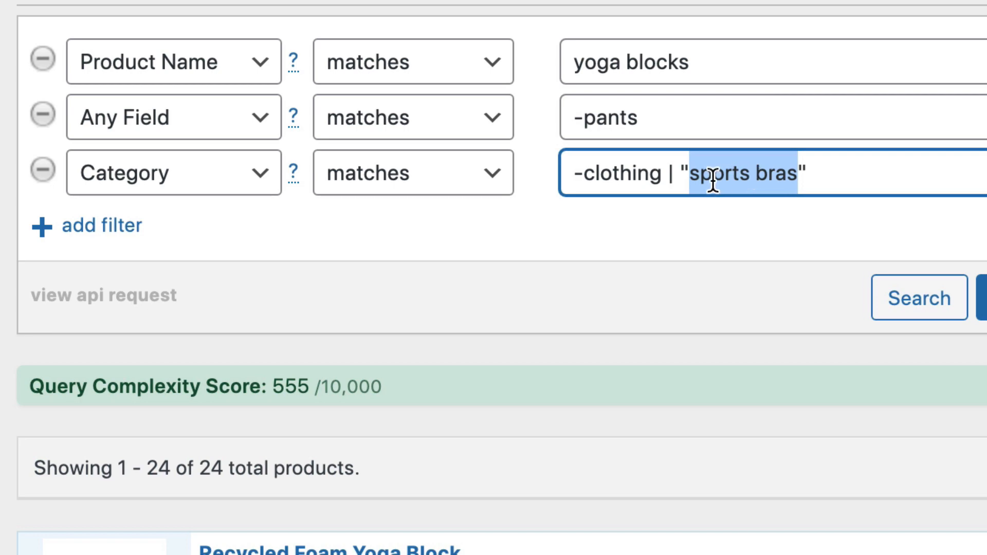
click(836, 174)
text(|)
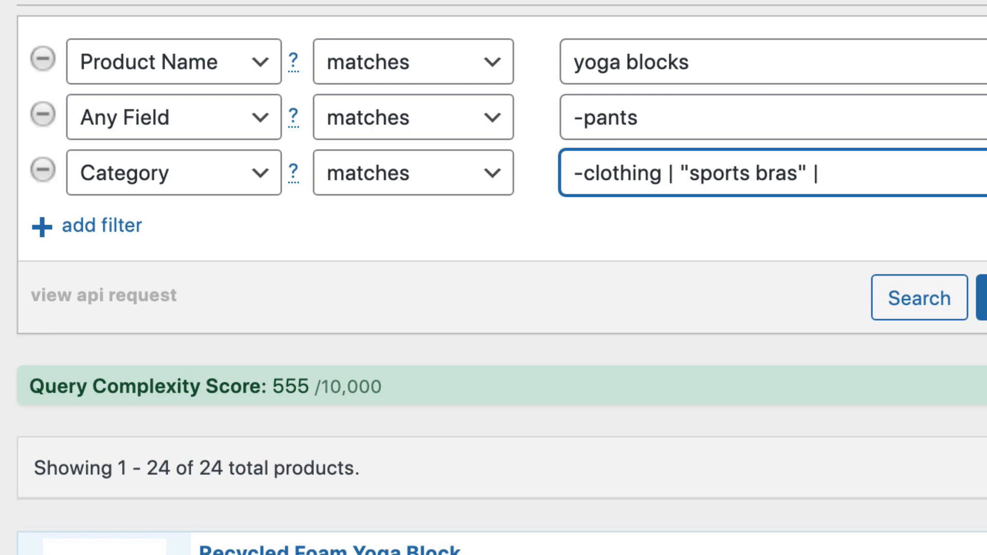
text( appra)
key(BackSpace)
key(BackSpace)
text(arel)
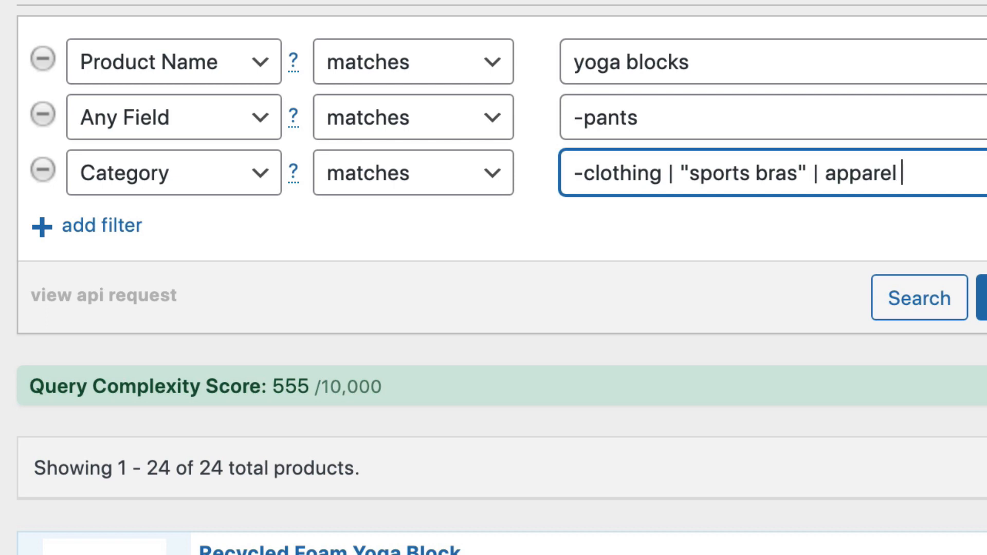
text( | underw)
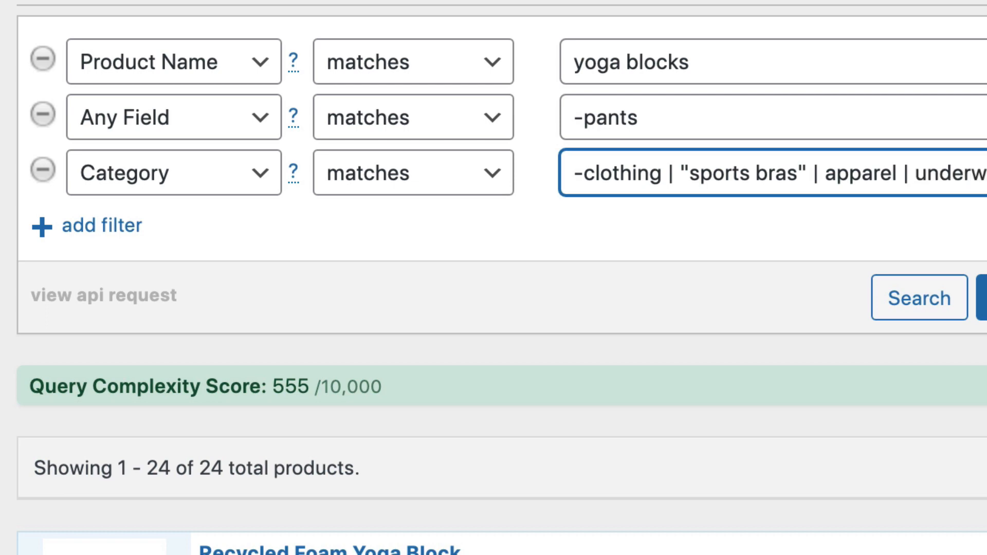
Remove the extra terms following the quoted "sports bras" phrase from the Category filter value.
click(824, 180)
key(shift+End)
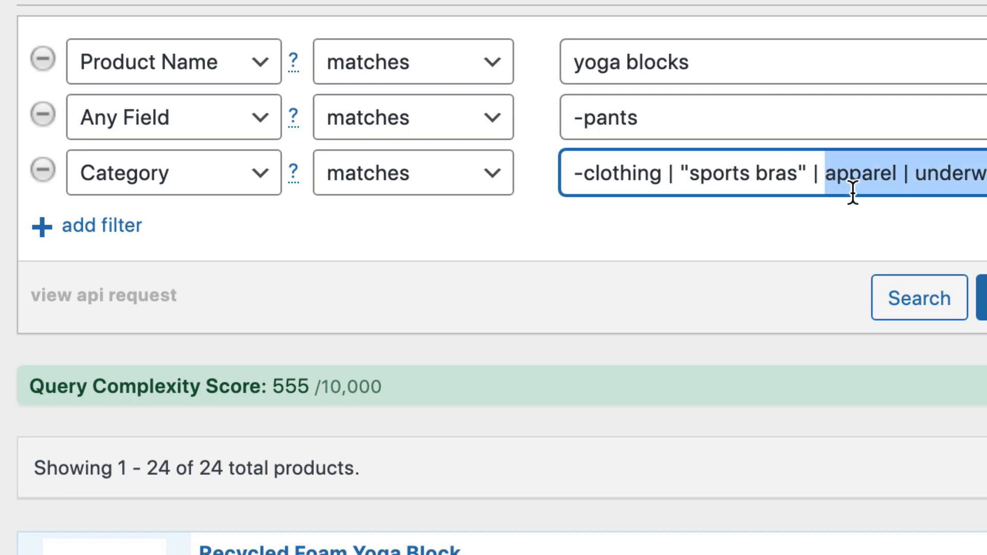
key(BackSpace)
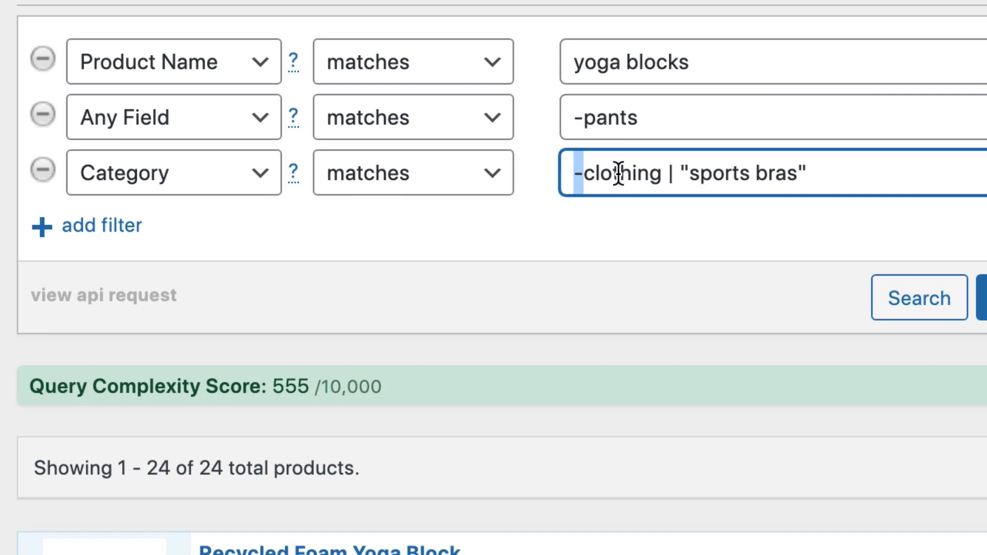
Check the parts of the Category filter value -clothing | "sports bras" and rerun the product search with it.
double_click(649, 170)
mouse_move(792, 172)
mouse_down()
mouse_move(707, 180)
mouse_move(808, 178)
mouse_up()
click(701, 178)
click(837, 186)
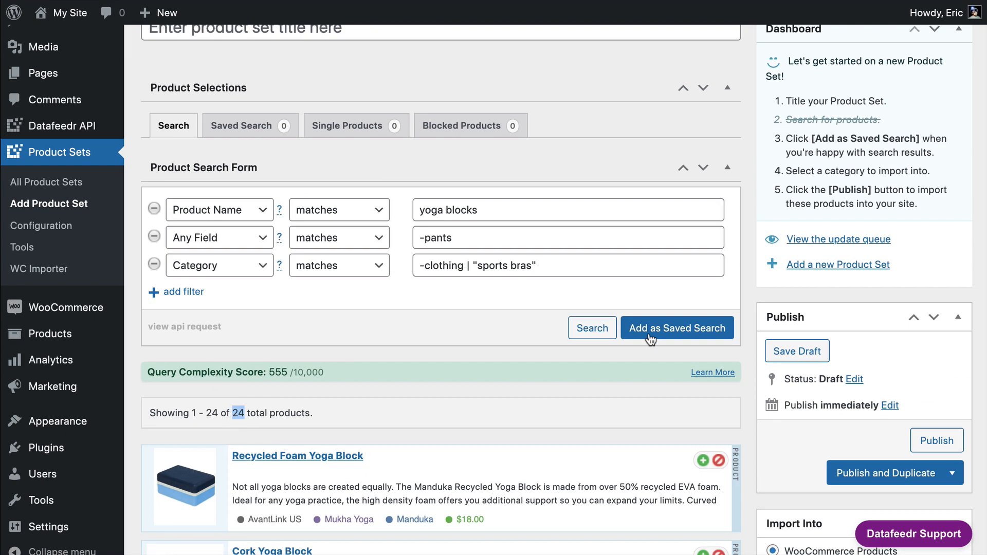
click(920, 297)
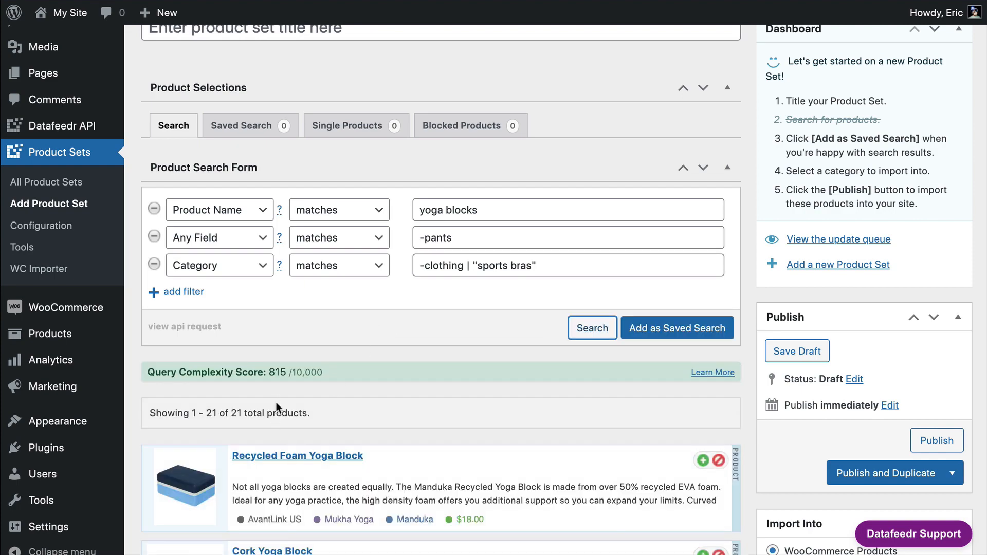
Review the whole list of returned products for any remaining items that are not yoga blocks.
scroll(275, 402, down, 20)
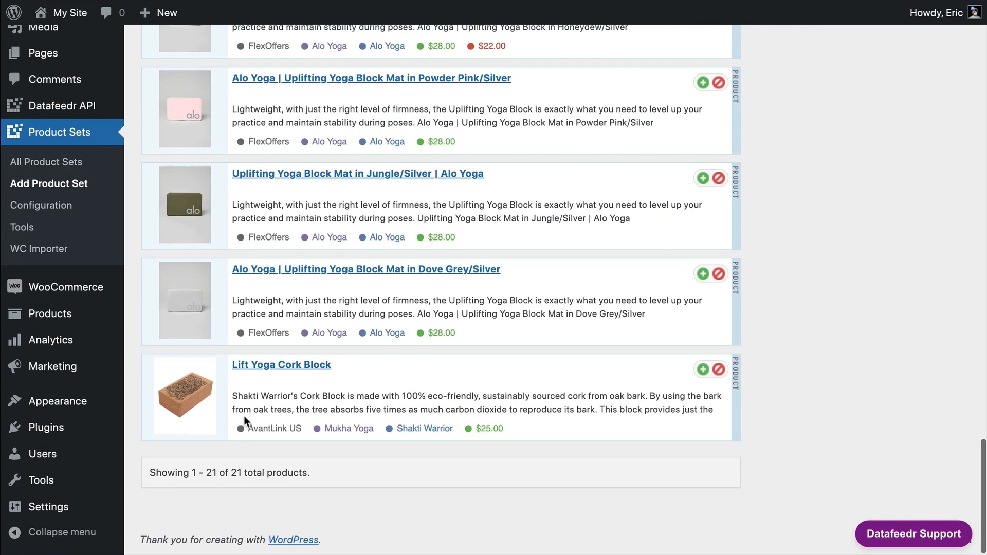
scroll(203, 399, up, 9)
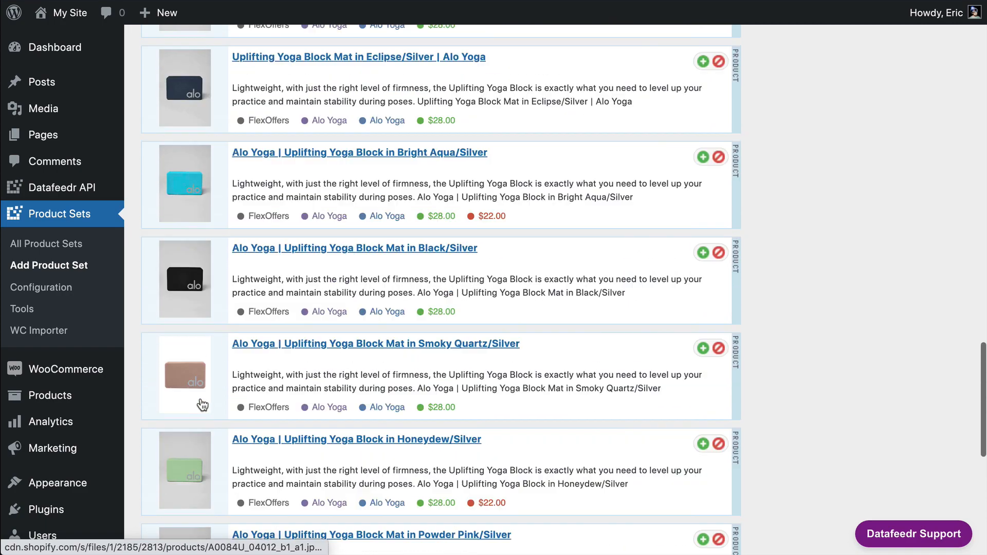
scroll(202, 405, up, 15)
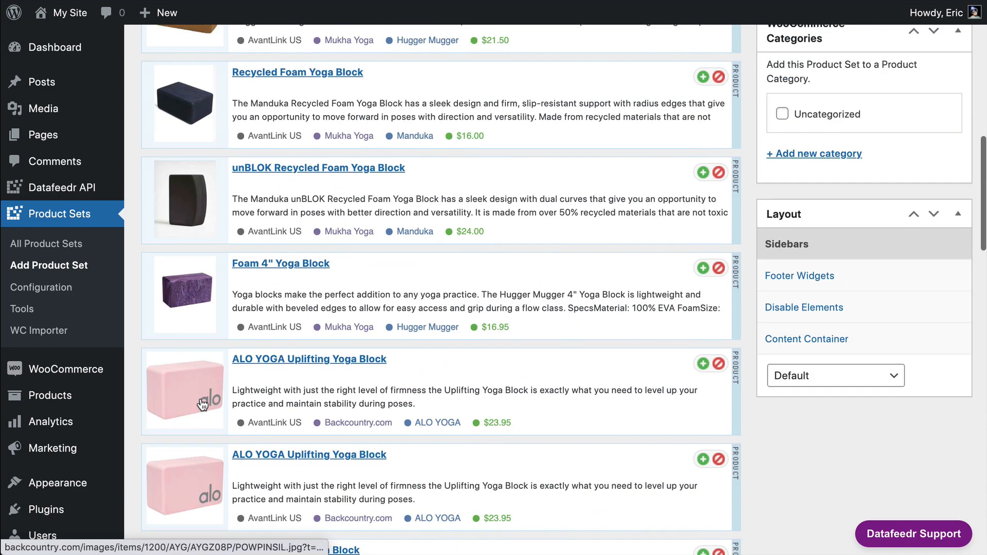
scroll(203, 405, up, 3)
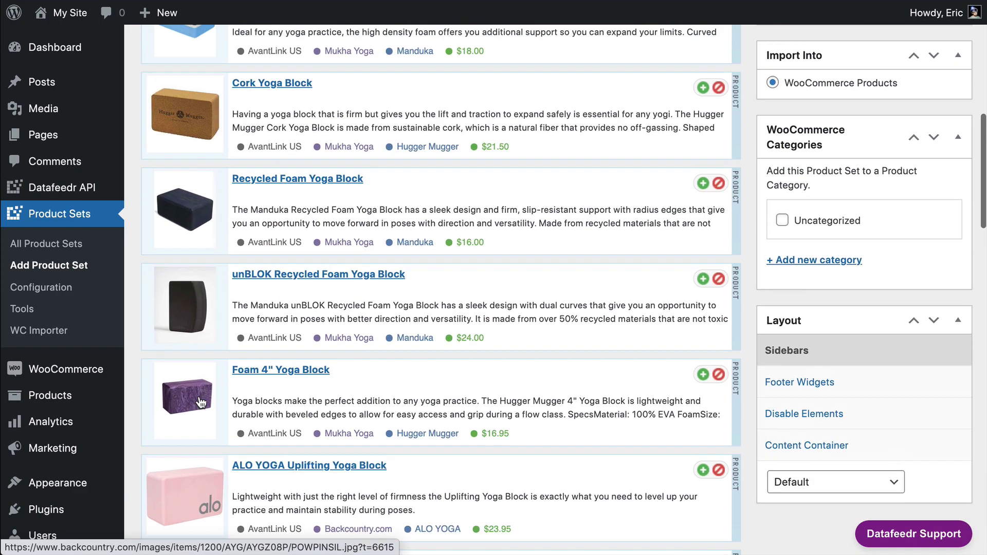
scroll(201, 403, up, 7)
scroll(201, 403, down, 8)
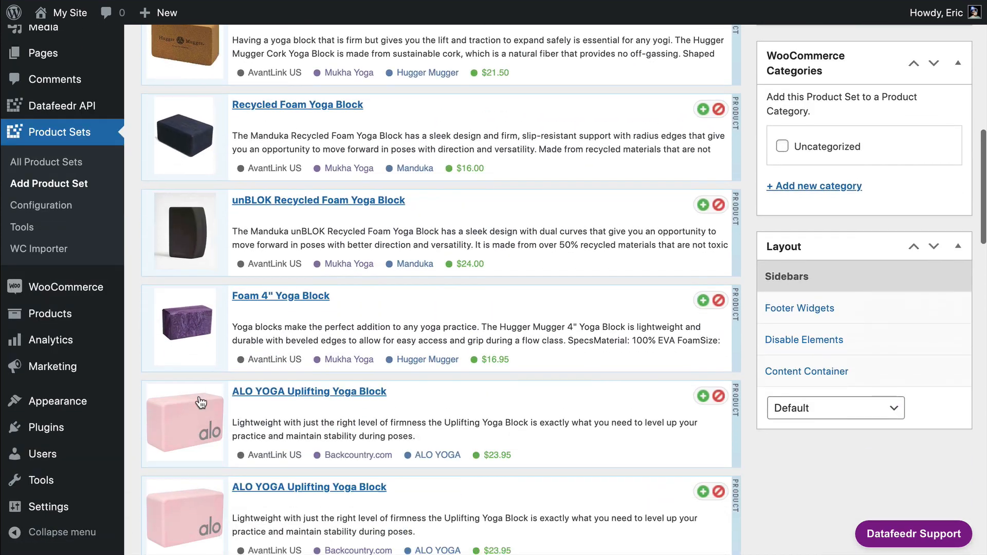
scroll(200, 402, down, 3)
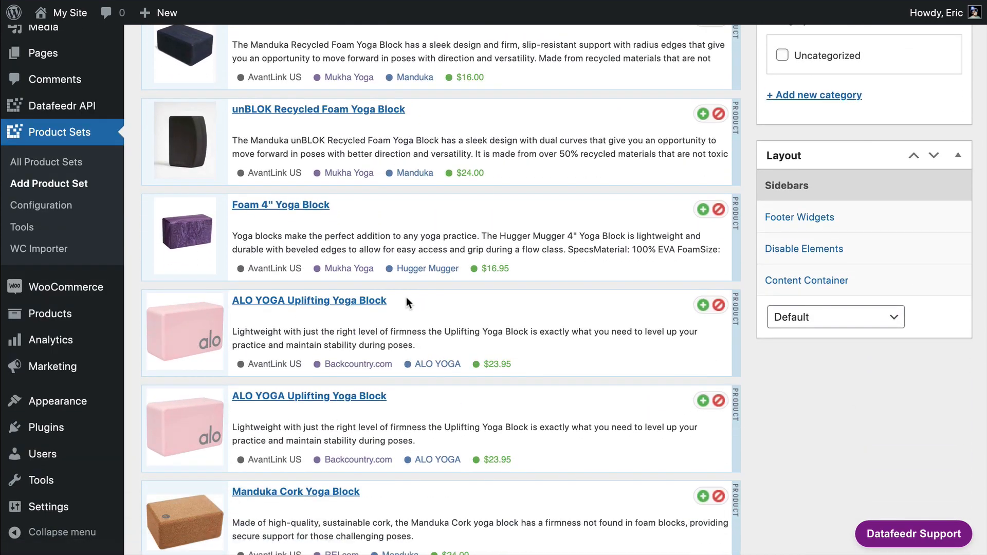
Compare the names and images of the two consecutive ALO YOGA Uplifting Yoga Block listings.
drag(406, 297, 230, 300)
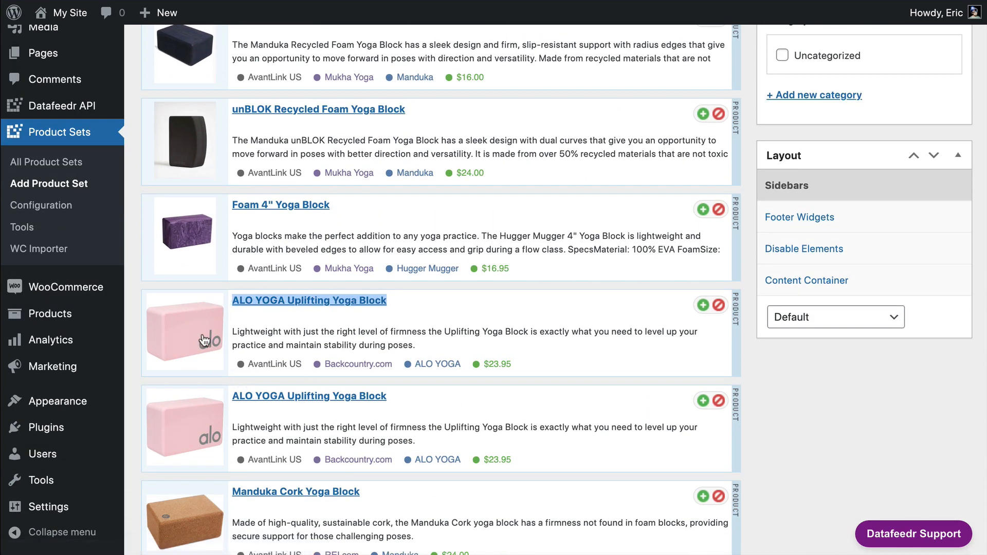
scroll(211, 367, down, 2)
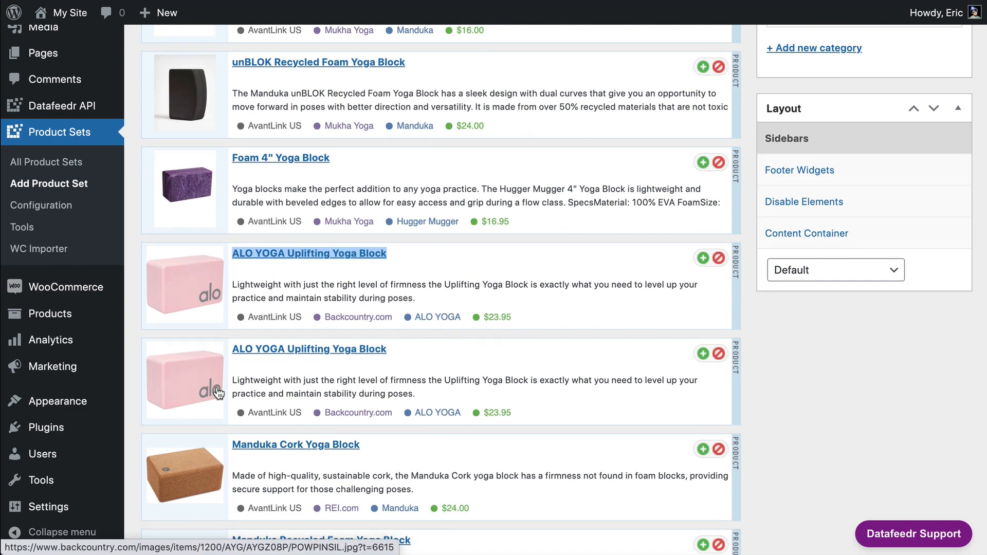
key(super+f)
key(Escape)
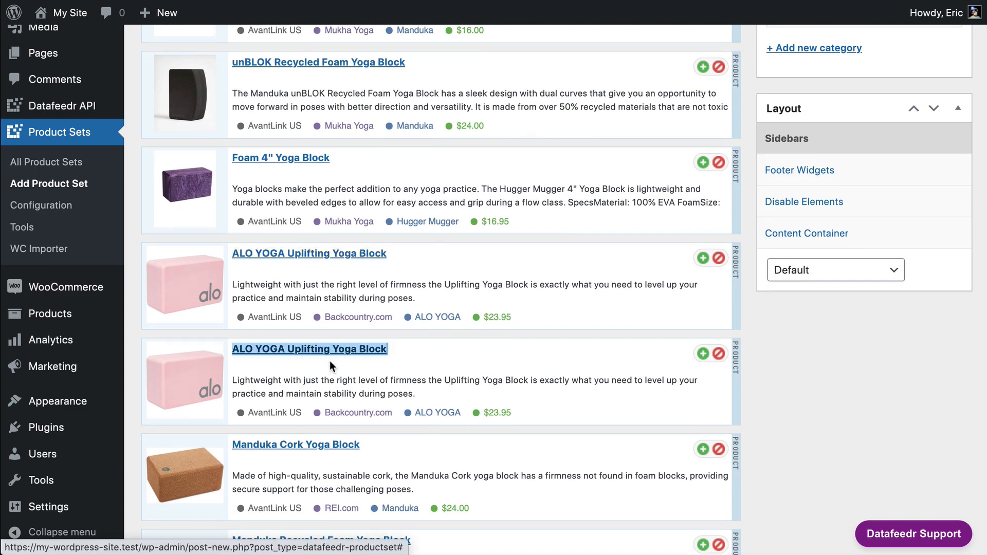
Add a fourth filter to the product search form and set its field to Exclude Duplicates.
scroll(332, 379, up, 15)
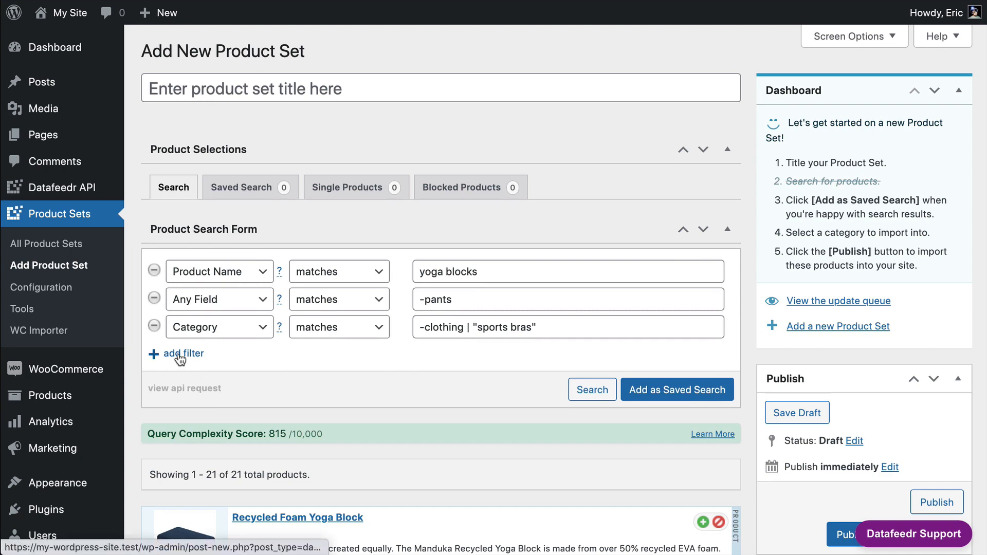
scroll(180, 358, down, 5)
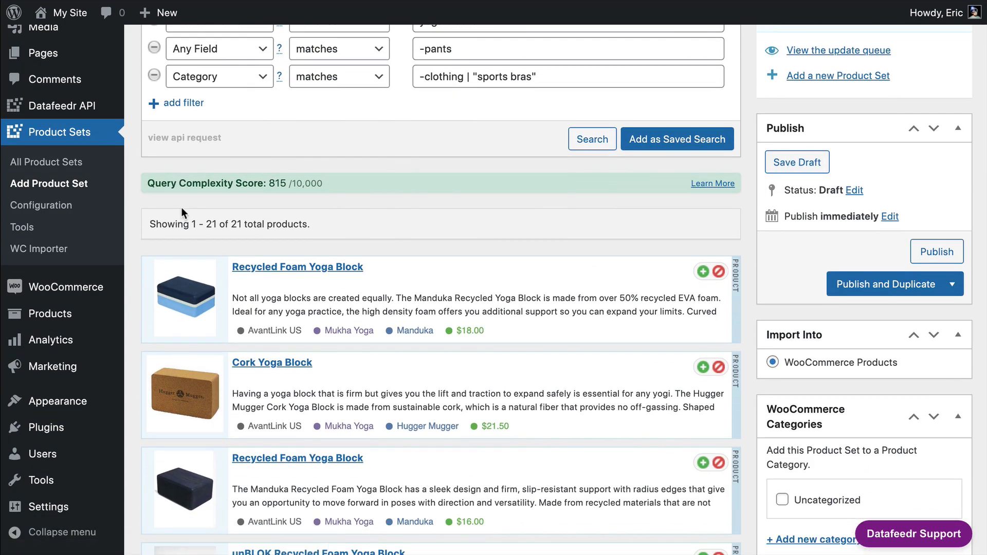
click(190, 107)
scroll(223, 216, up, 1)
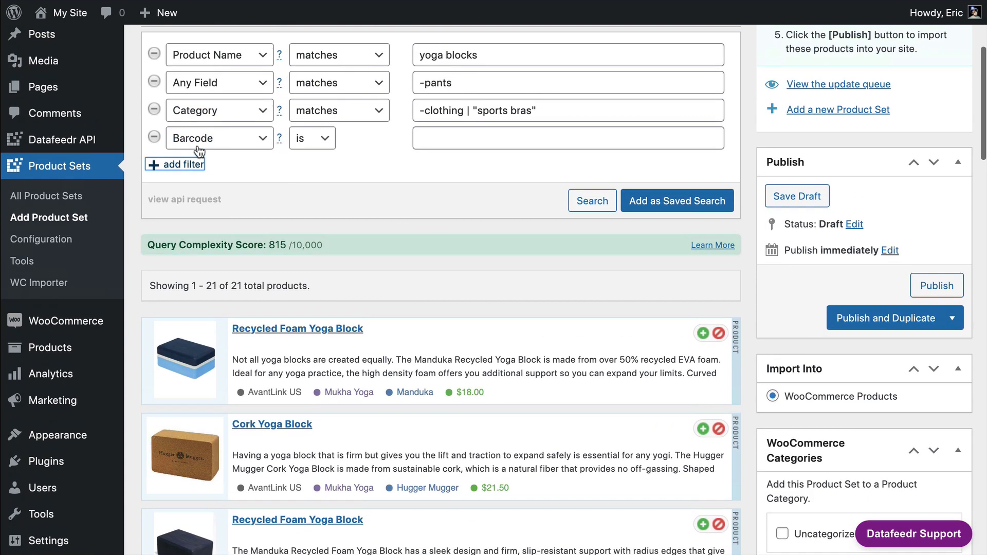
click(226, 172)
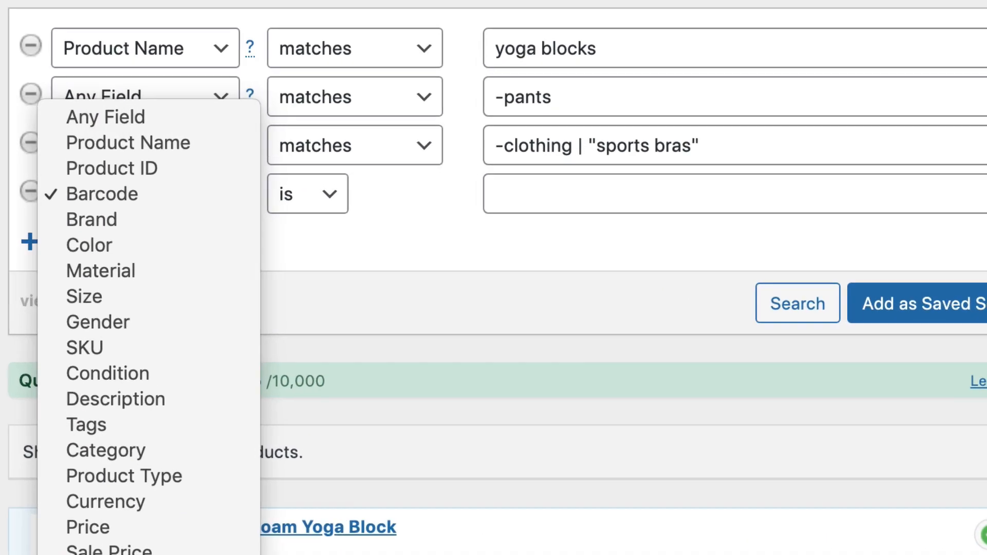
click(225, 554)
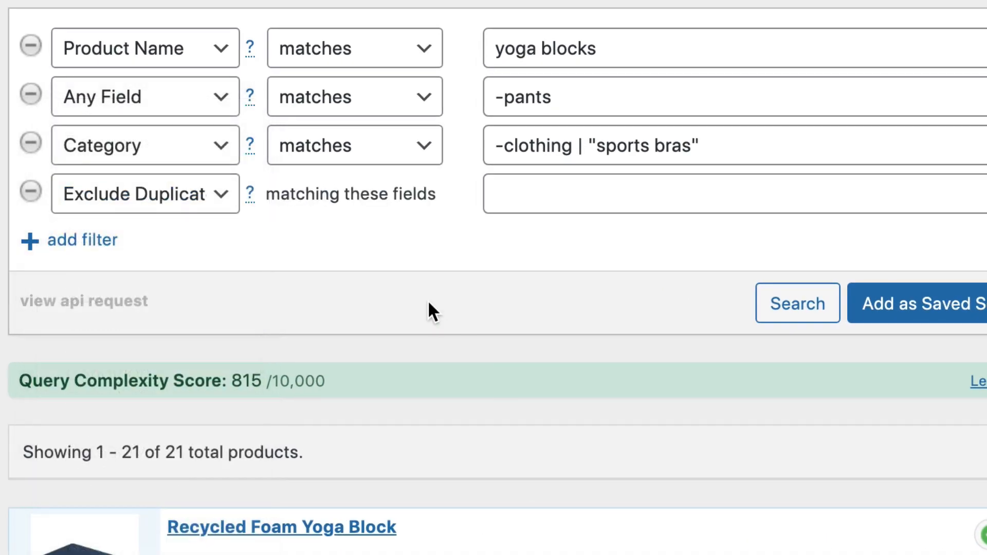
scroll(415, 291, up, 1)
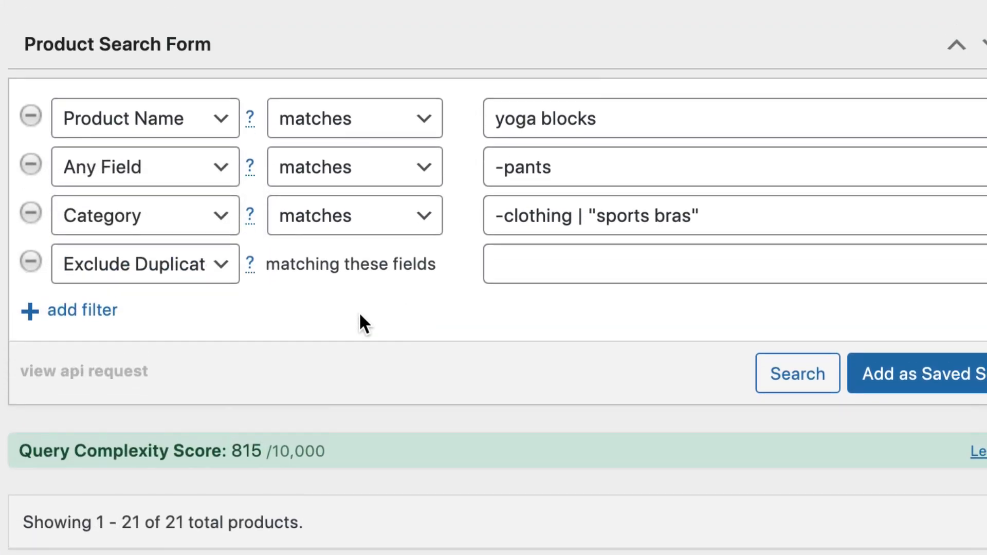
Set the Exclude Duplicates filter to match on the field "name" and rerun the product search.
click(568, 263)
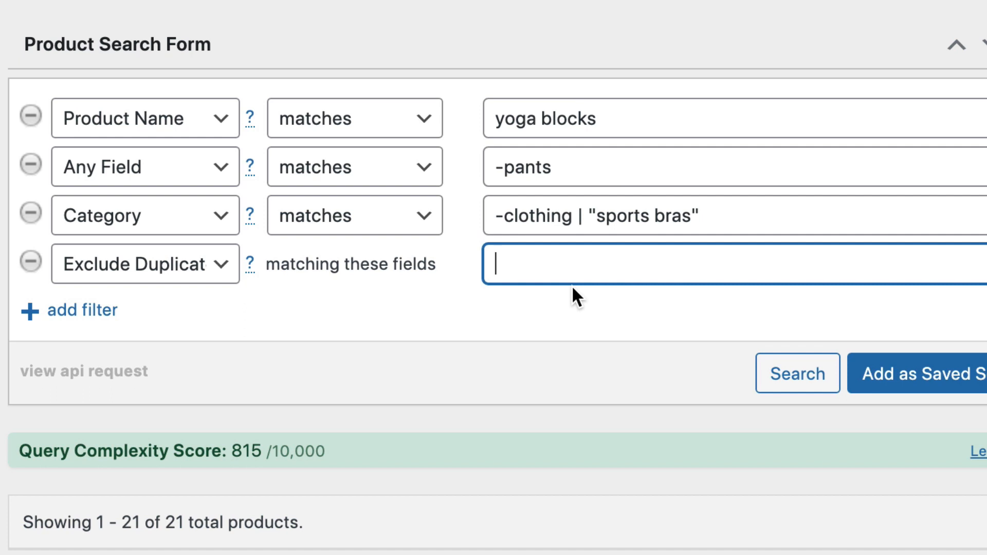
text(name)
scroll(474, 406, down, 10)
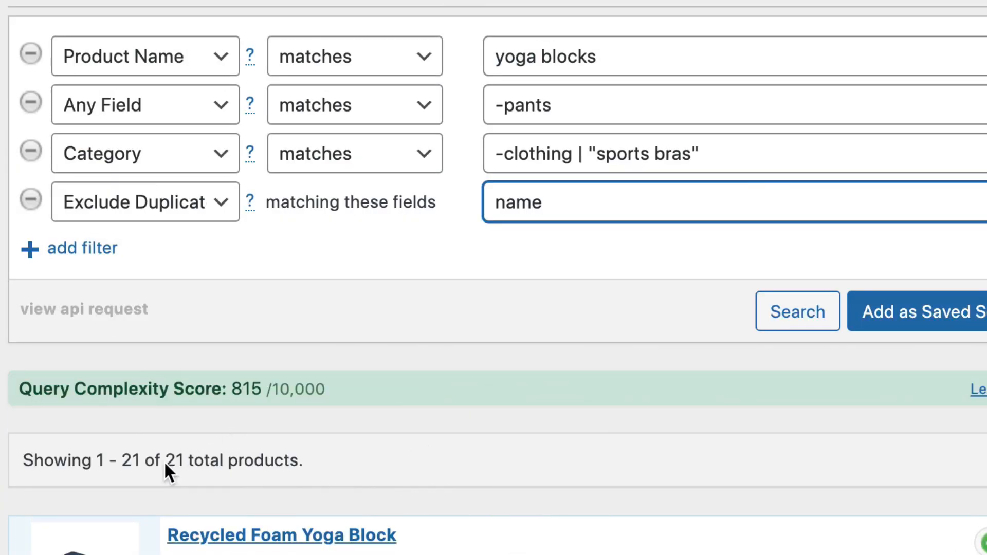
click(779, 306)
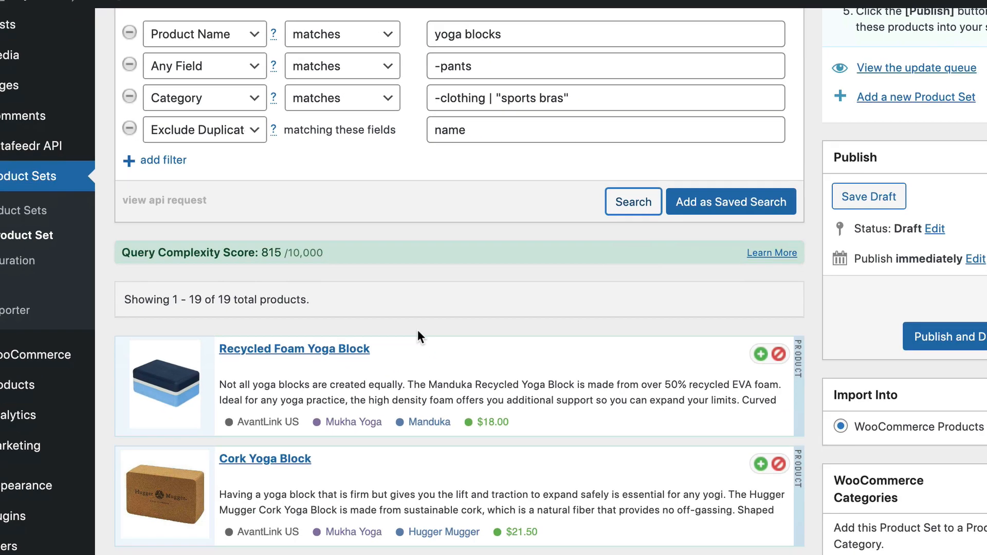
Check the product count and look through the results for remaining duplicate yoga block names.
drag(211, 244, 252, 243)
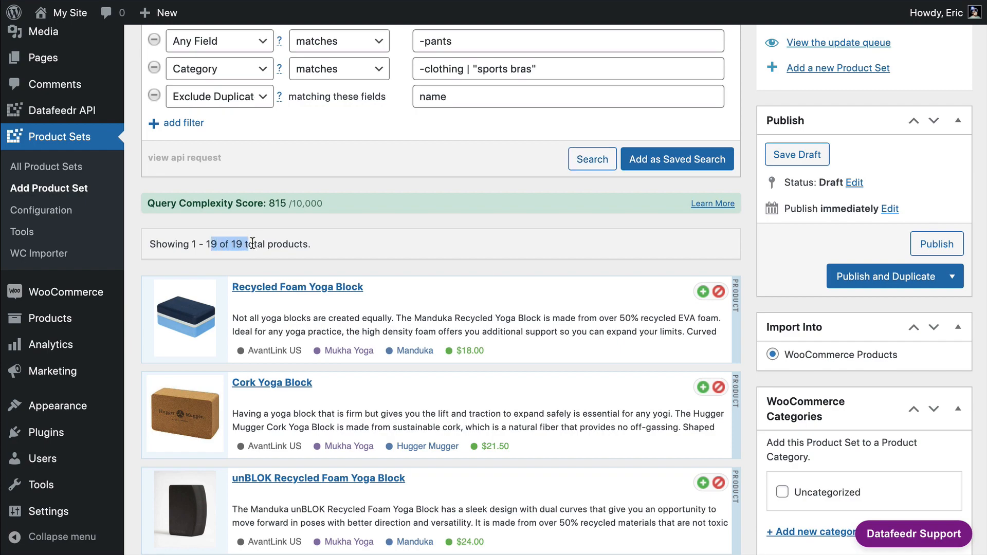
scroll(252, 244, down, 10)
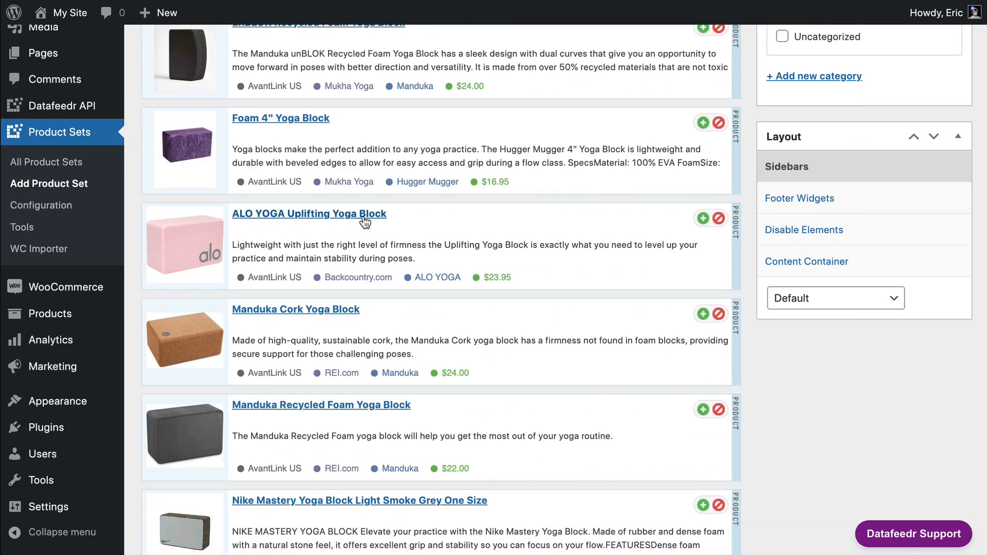
scroll(310, 254, down, 14)
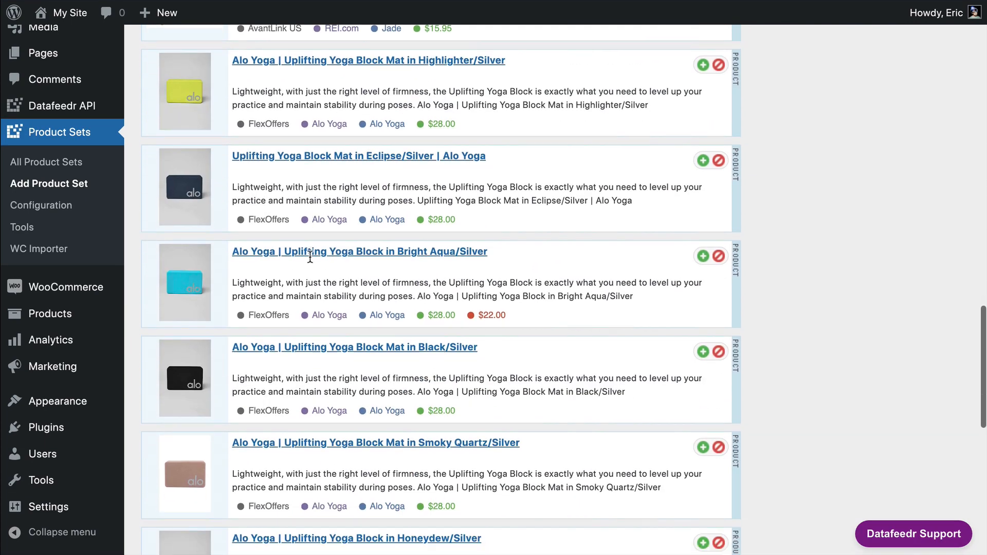
scroll(310, 257, down, 8)
scroll(301, 261, up, 20)
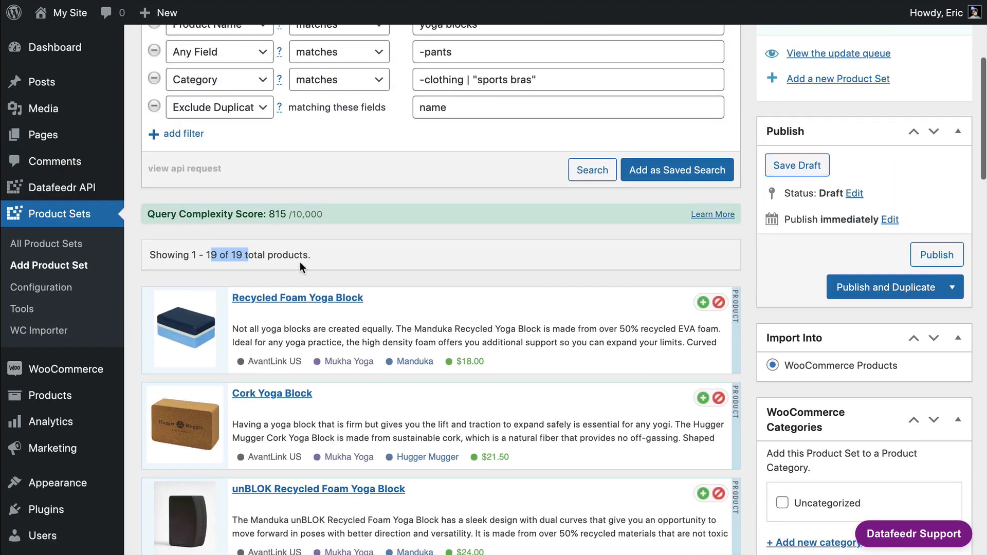
scroll(303, 262, up, 3)
Read the help for the Exclude Duplicates filter, including its accepted field terms and examples, and close it.
click(466, 230)
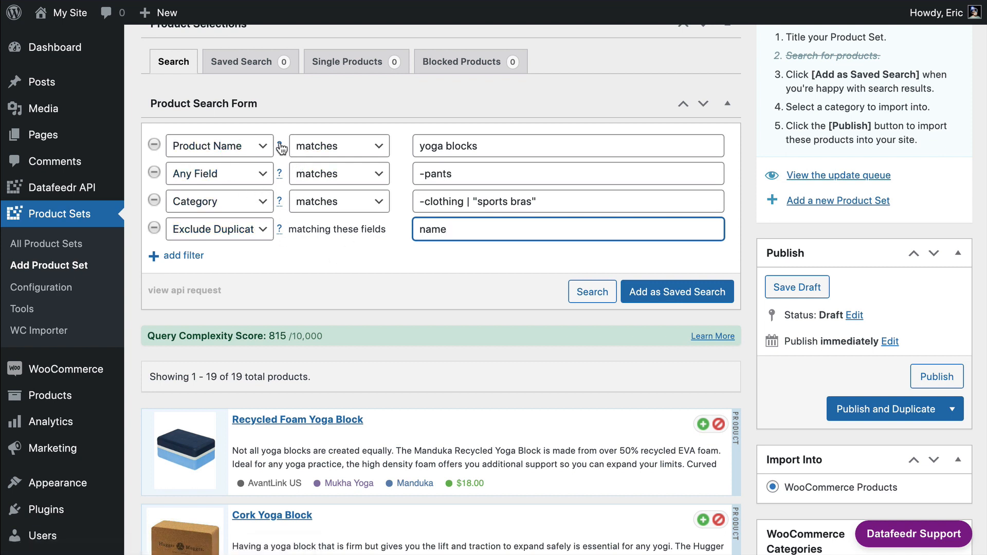
click(279, 229)
scroll(280, 226, down, 3)
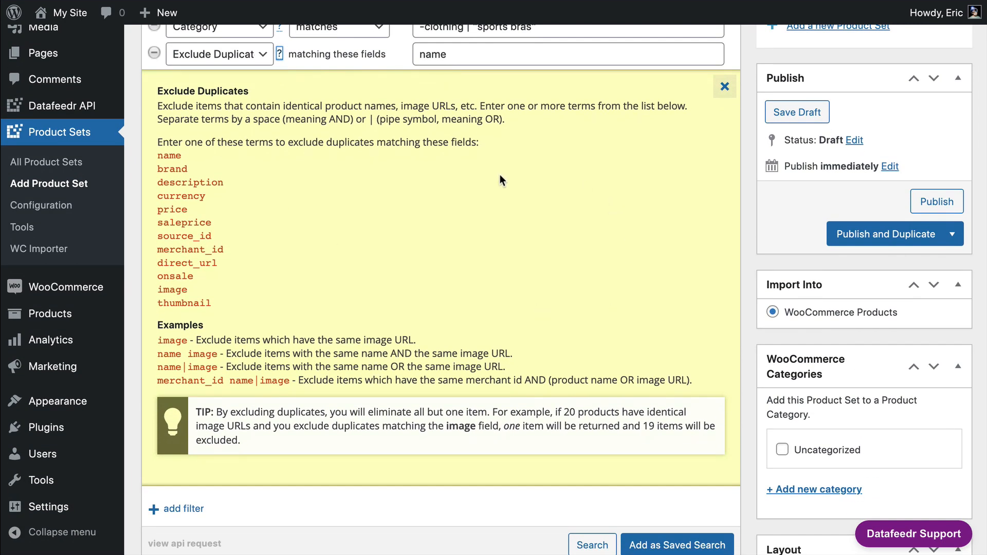
scroll(495, 186, up, 3)
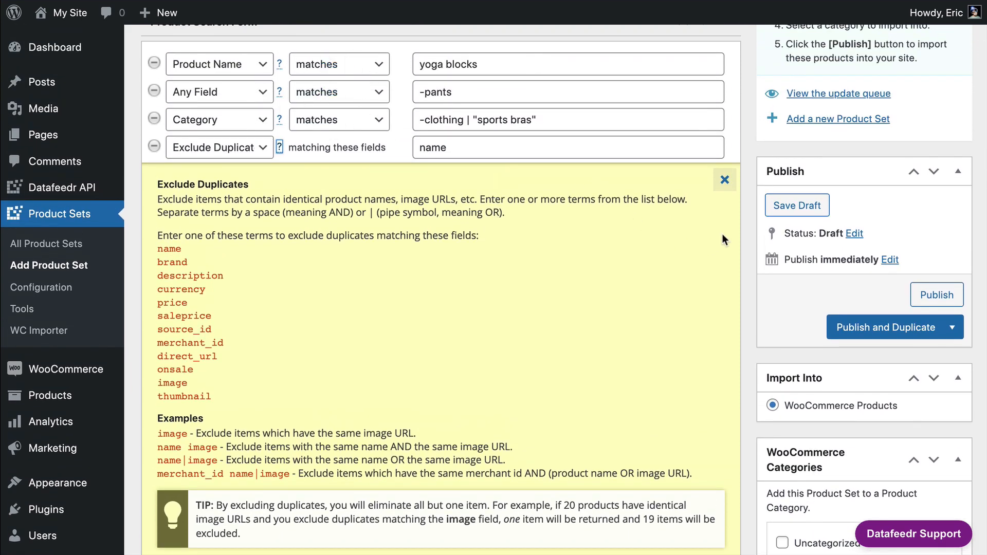
click(724, 180)
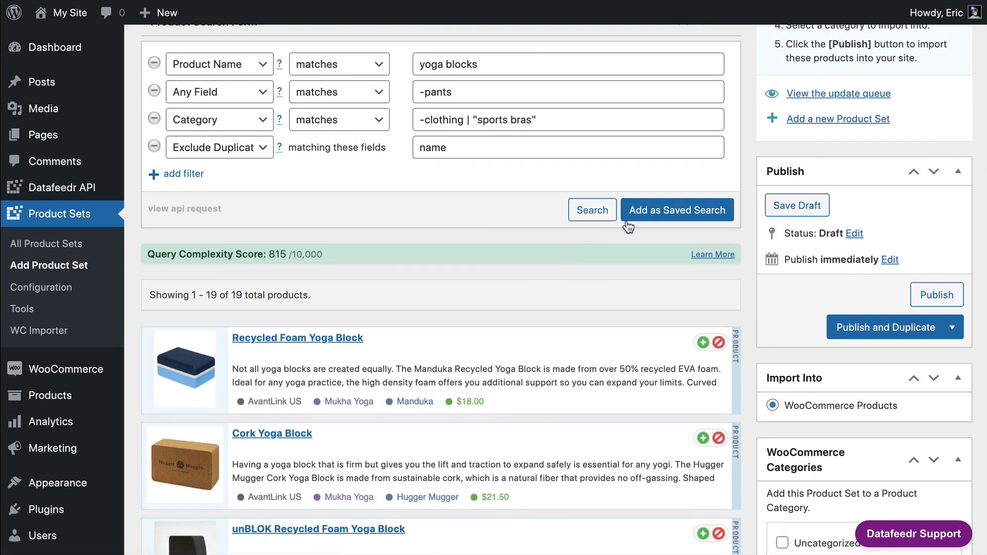
Start a new product set with an empty search form.
click(782, 204)
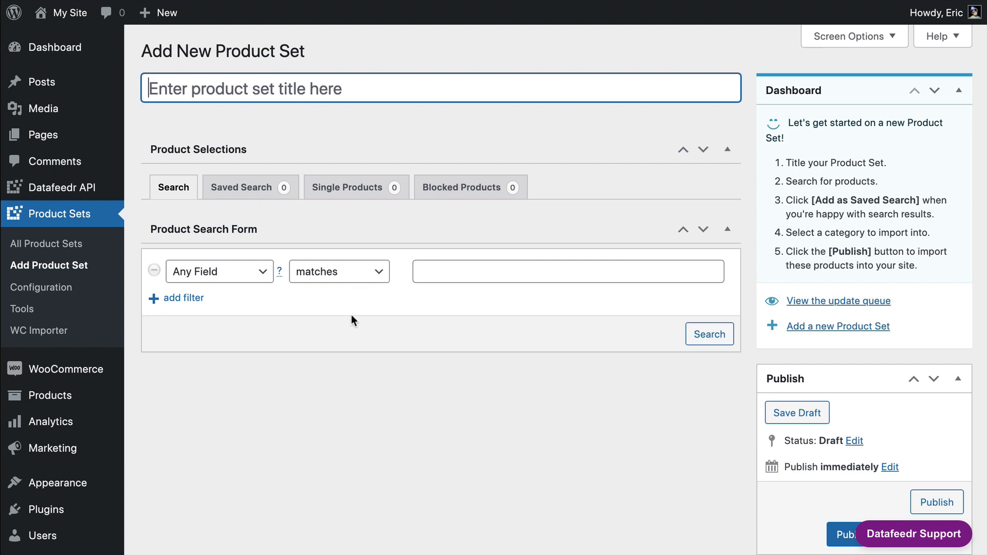
Enter "rock climbing shoes" as the search phrase for the Any Field filter.
scroll(349, 316, down, 5)
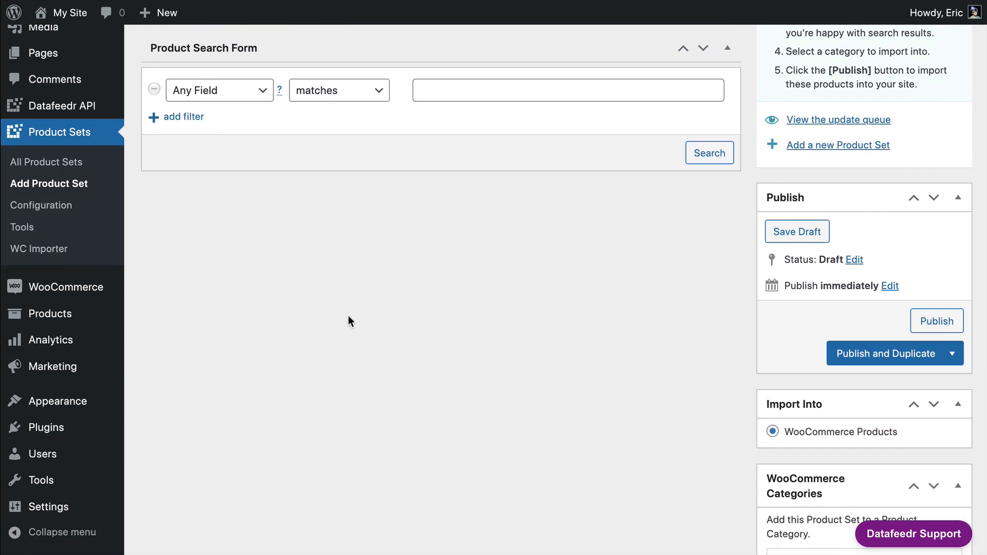
click(445, 98)
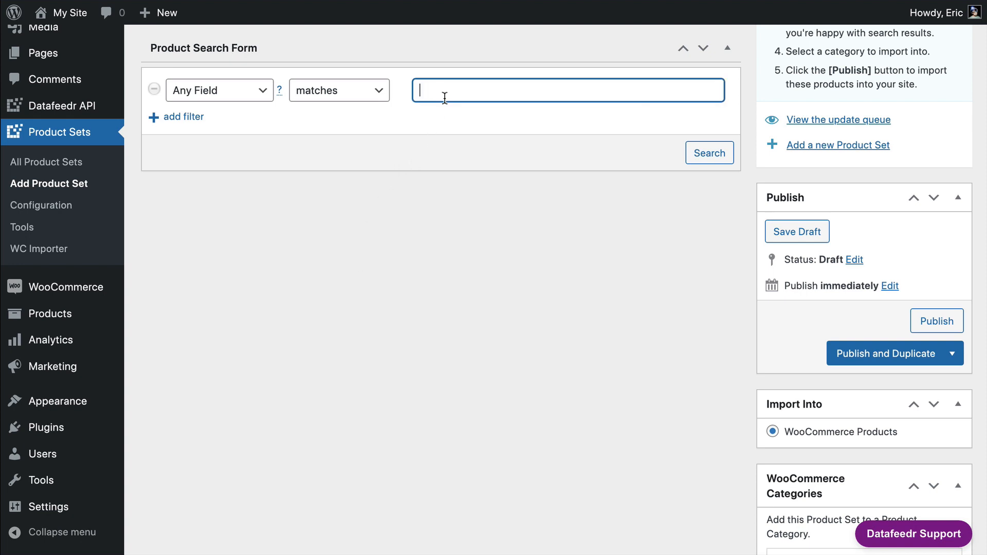
text(rock climbing shoes)
click(691, 153)
Try "climber" in place of "climbing" in the search phrase and restore the original wording.
drag(525, 95, 512, 97)
click(522, 93)
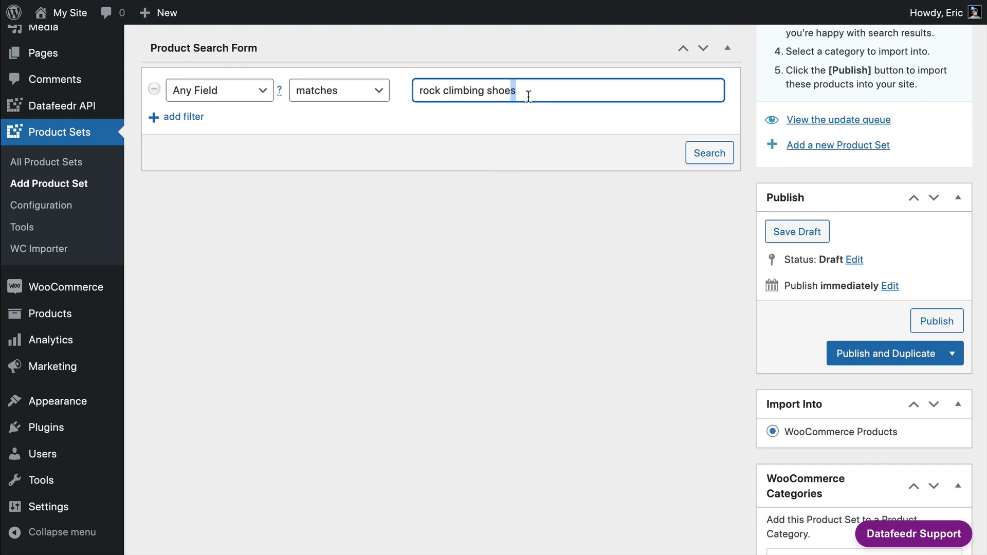
drag(486, 94, 469, 92)
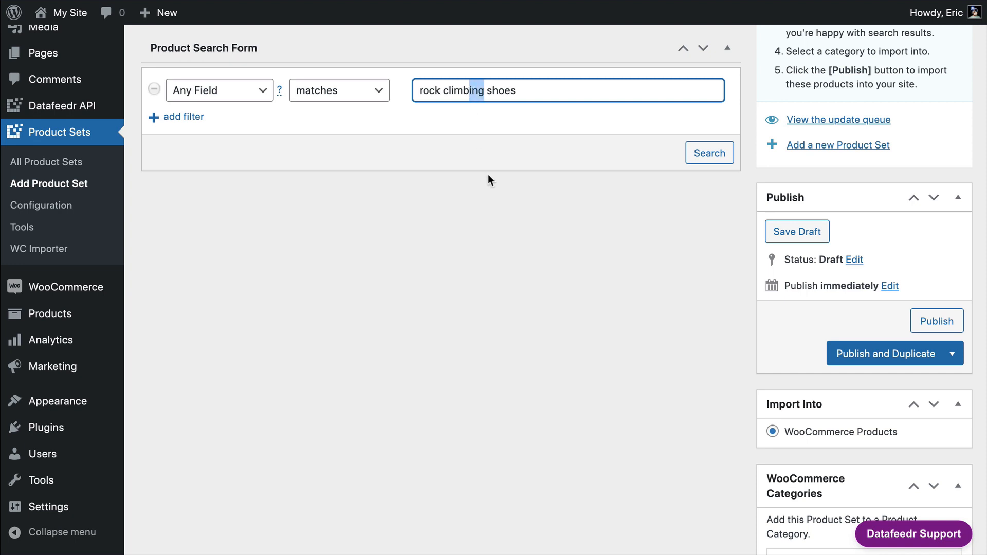
key(BackSpace)
text(er)
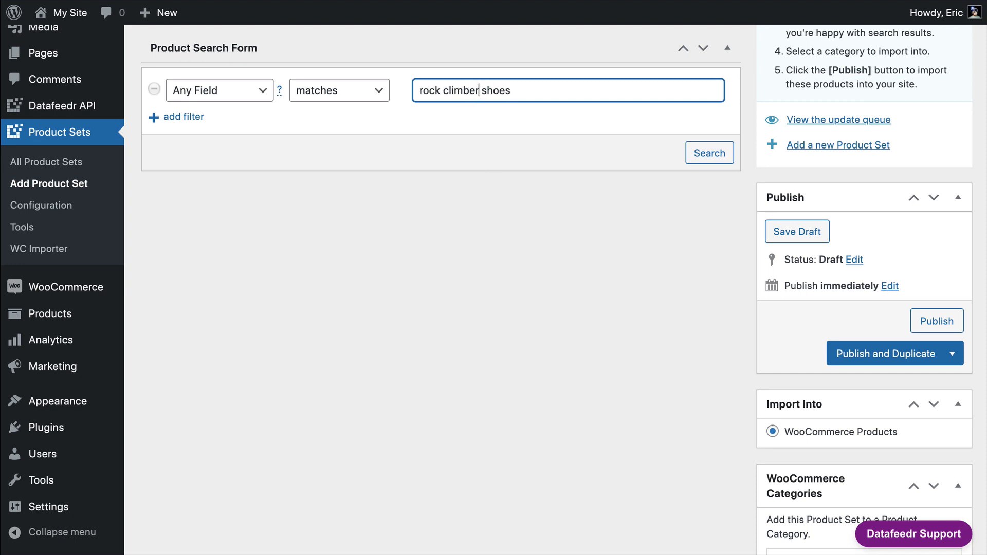
key(BackSpace)
key(BackSpace)
text(ing)
Shorten the search phrase to "rock climb shoes" and run the product search.
double_click(464, 92)
click(487, 95)
key(BackSpace)
key(BackSpace)
key(BackSpace)
click(702, 154)
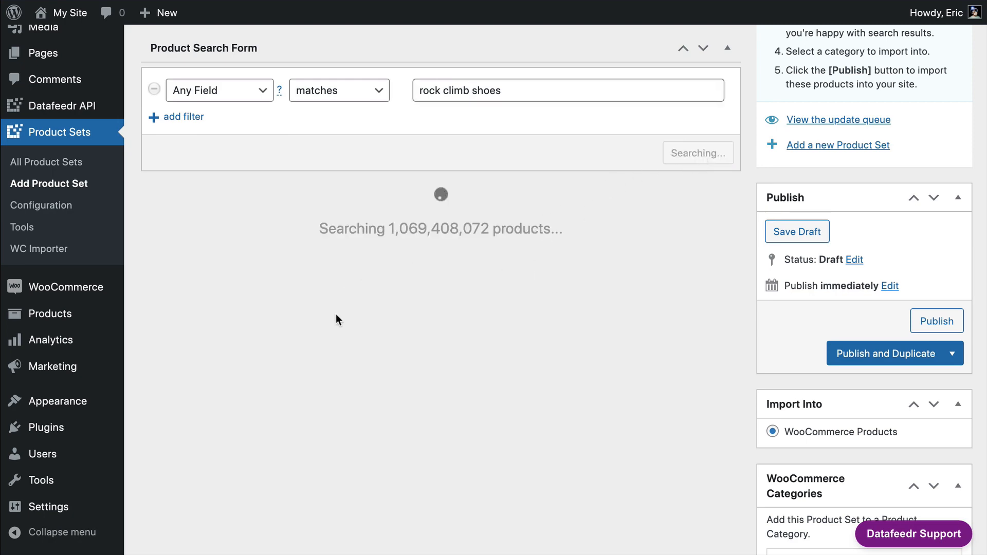
Look through the search results, including page 44, for products that are not rock climbing shoes.
scroll(336, 316, down, 1)
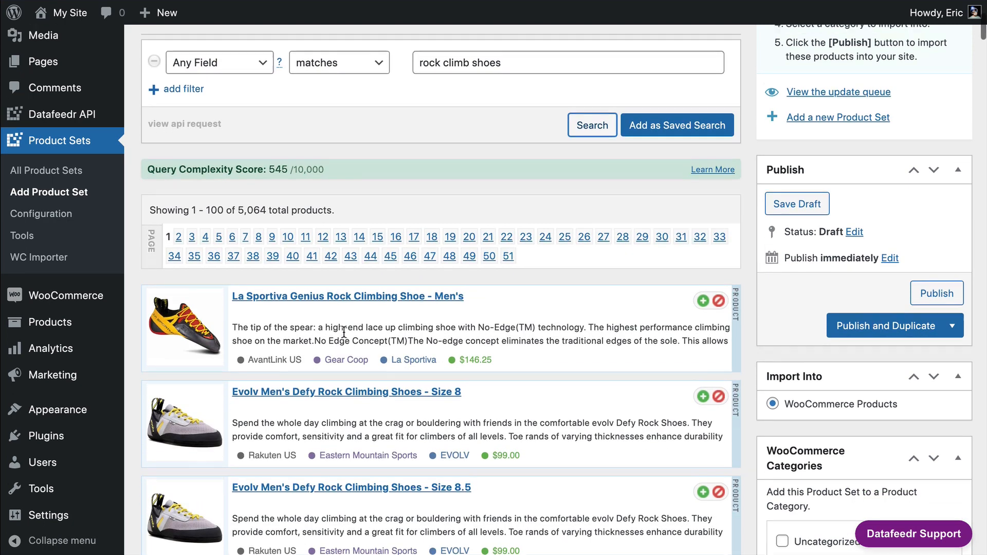
scroll(328, 327, up, 1)
drag(279, 245, 281, 257)
click(278, 253)
click(371, 295)
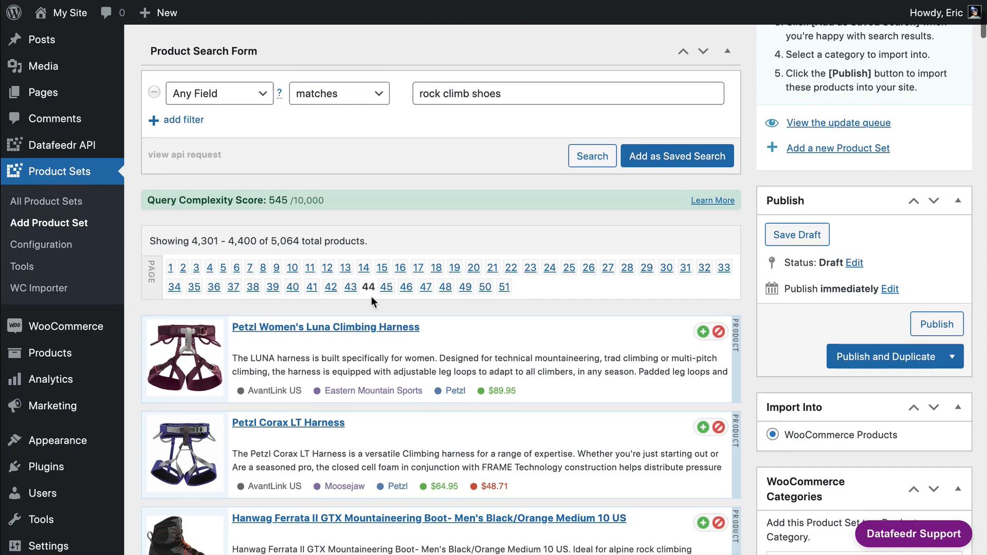
scroll(368, 295, down, 15)
scroll(362, 303, up, 8)
scroll(360, 303, up, 12)
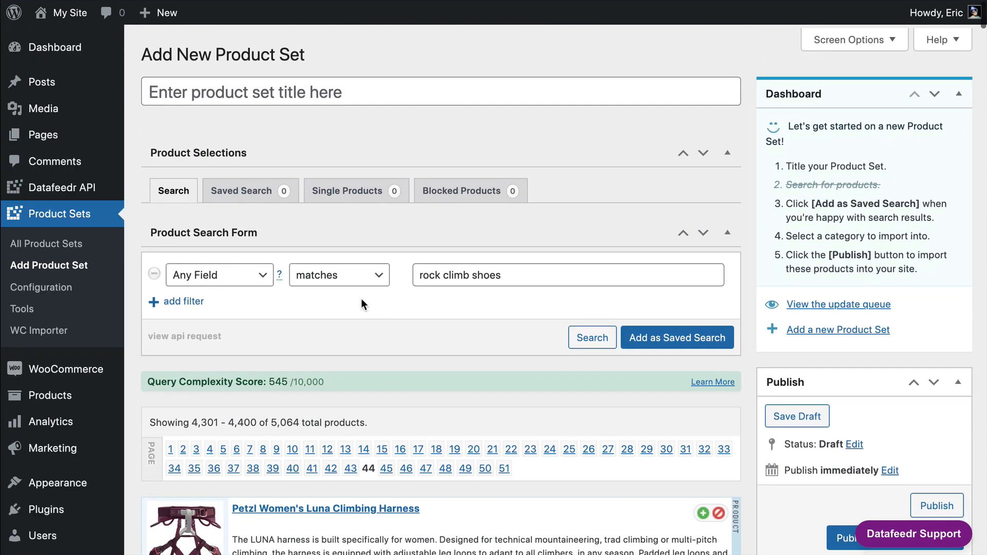
scroll(361, 298, down, 3)
scroll(276, 353, up, 3)
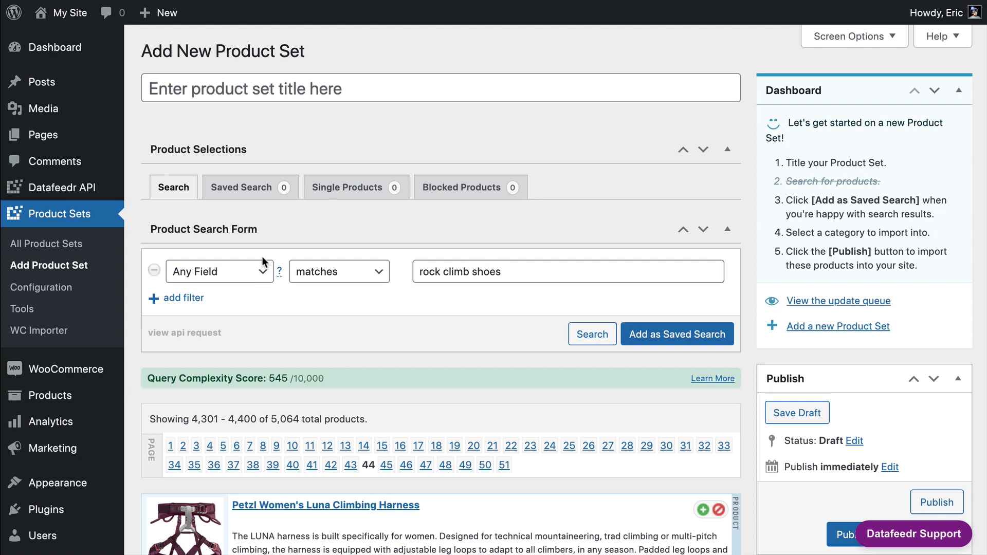
click(250, 281)
click(249, 285)
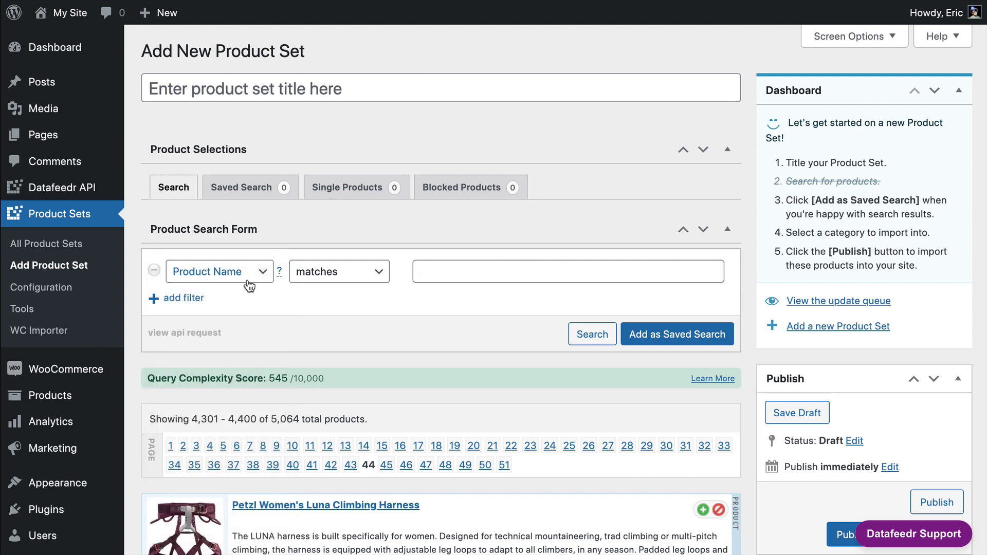
click(493, 271)
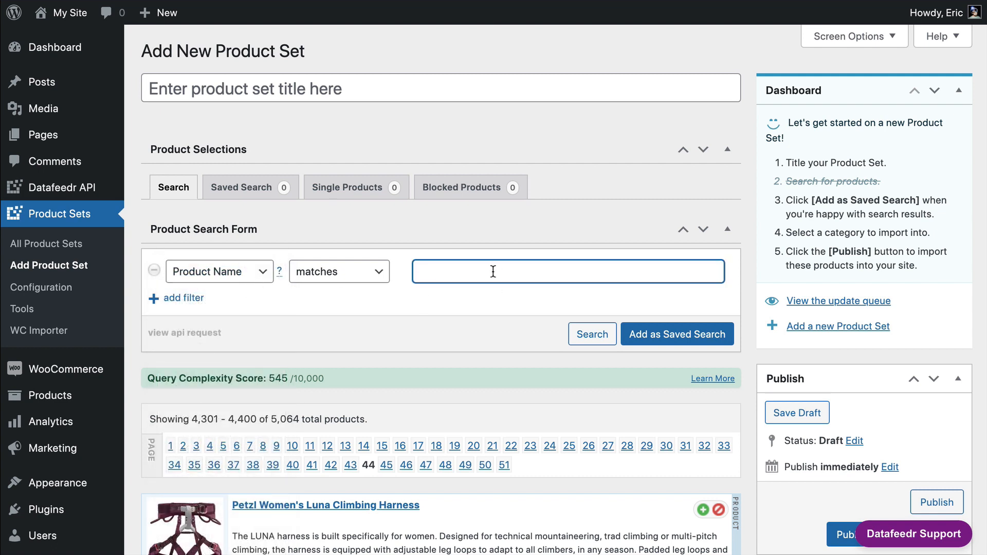
text(roc)
key(BackSpace)
key(BackSpace)
click(221, 272)
click(205, 257)
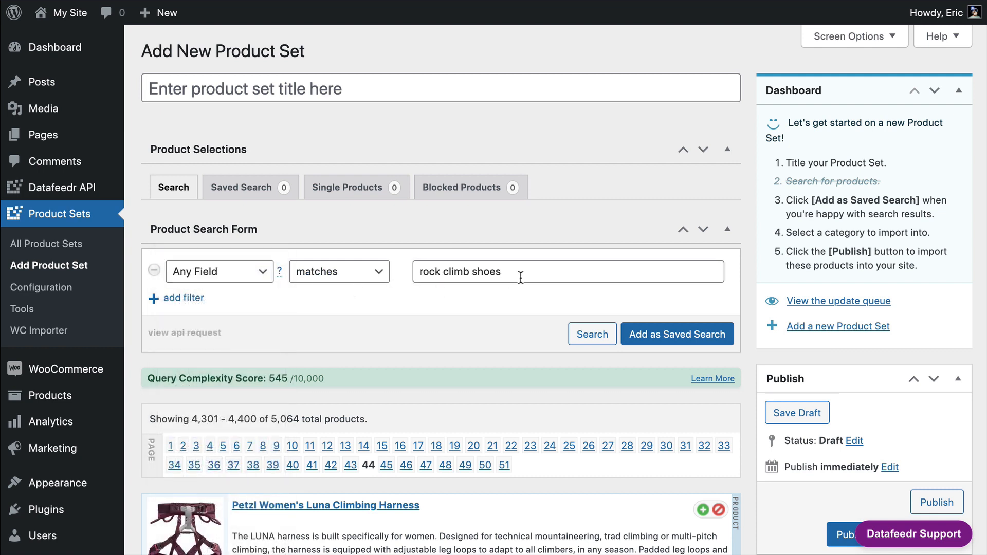
Change the Any Field search phrase to "rock climbing" enclosed in double quotation marks for an exact phrase match.
drag(501, 272, 470, 272)
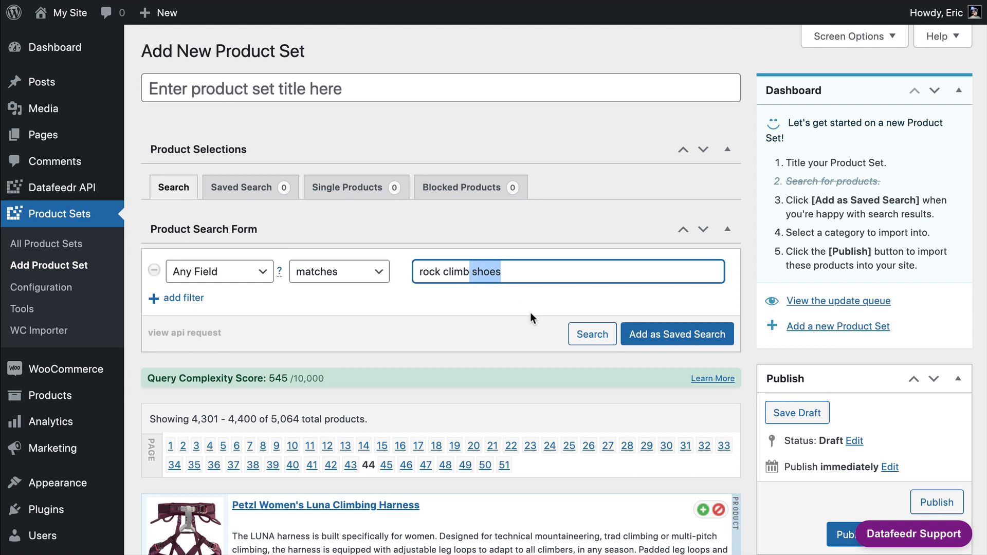
key(BackSpace)
text(ing)
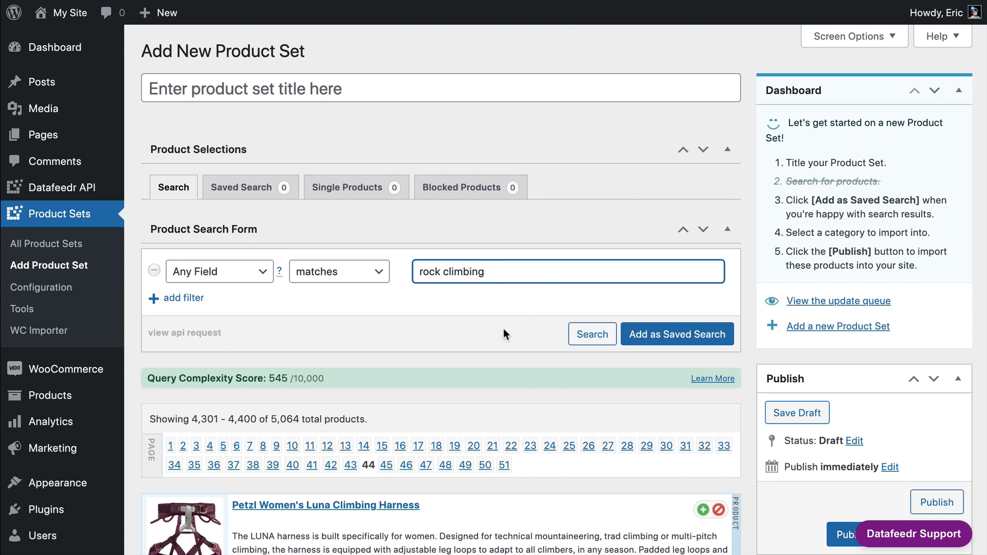
click(486, 337)
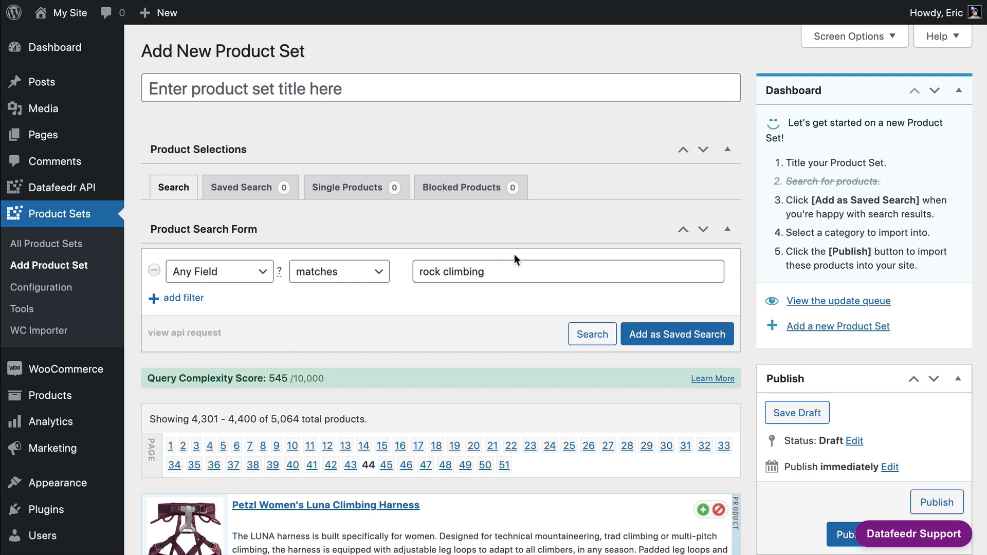
click(515, 271)
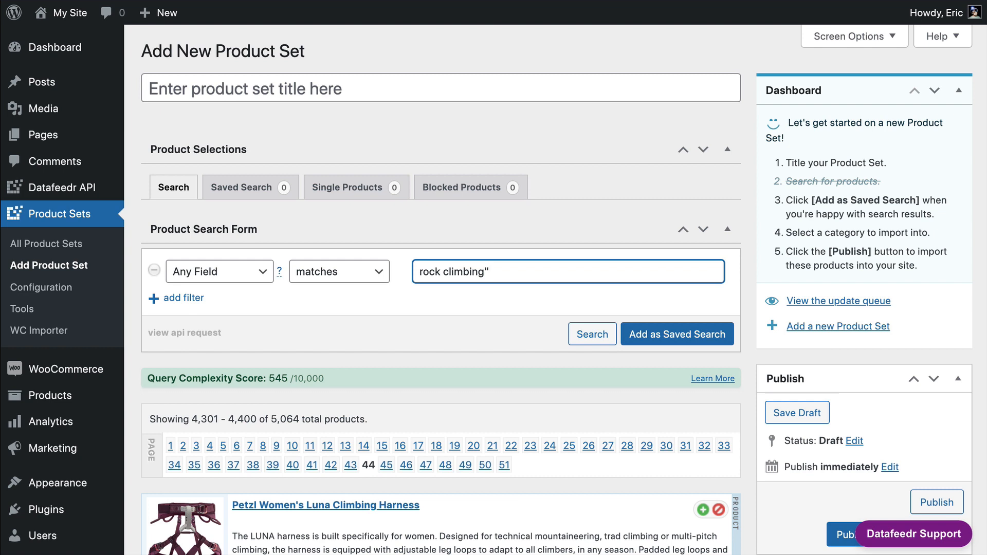
key(super+a)
key(Left)
text(")
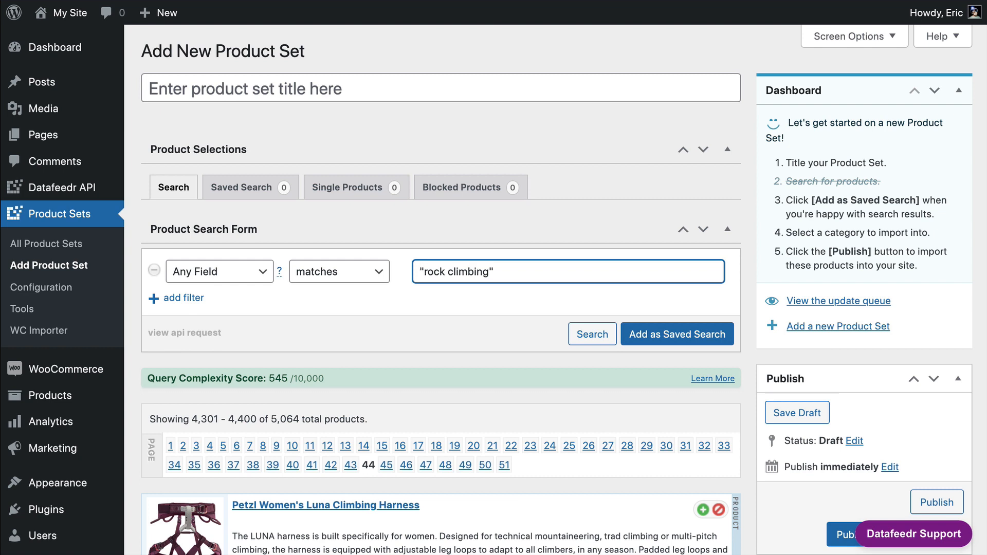
scroll(335, 299, down, 3)
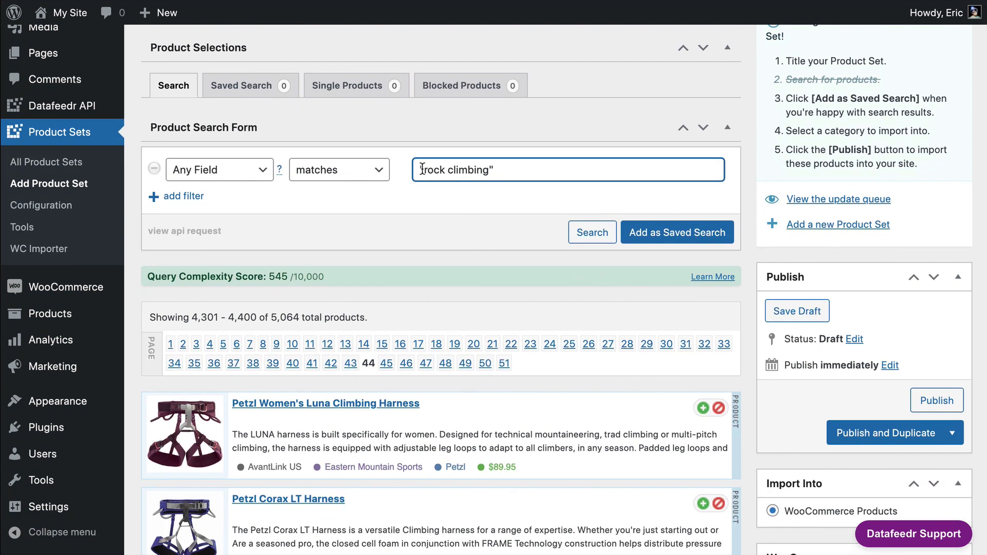
drag(422, 170, 491, 170)
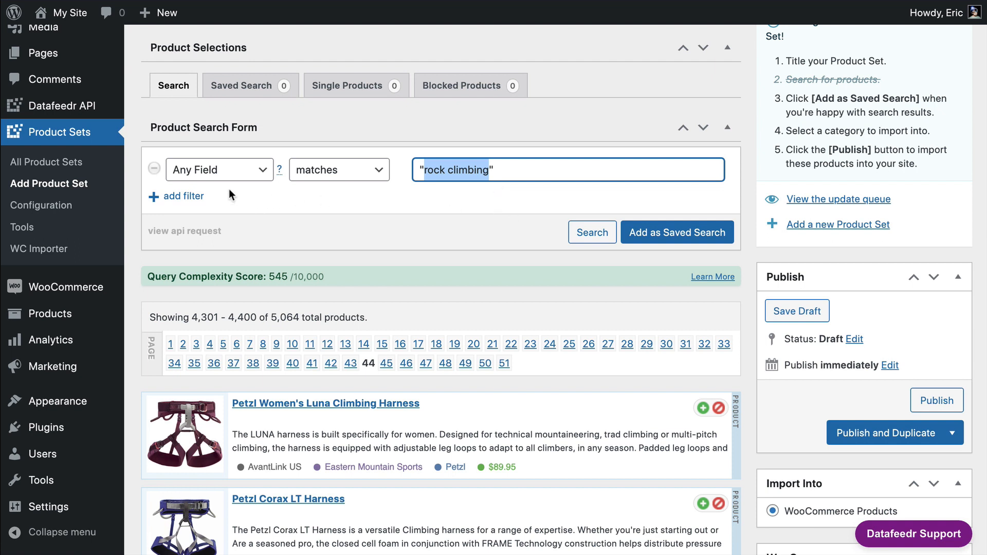
Add a Product Name filter that matches "shoe" and run the product search.
click(184, 197)
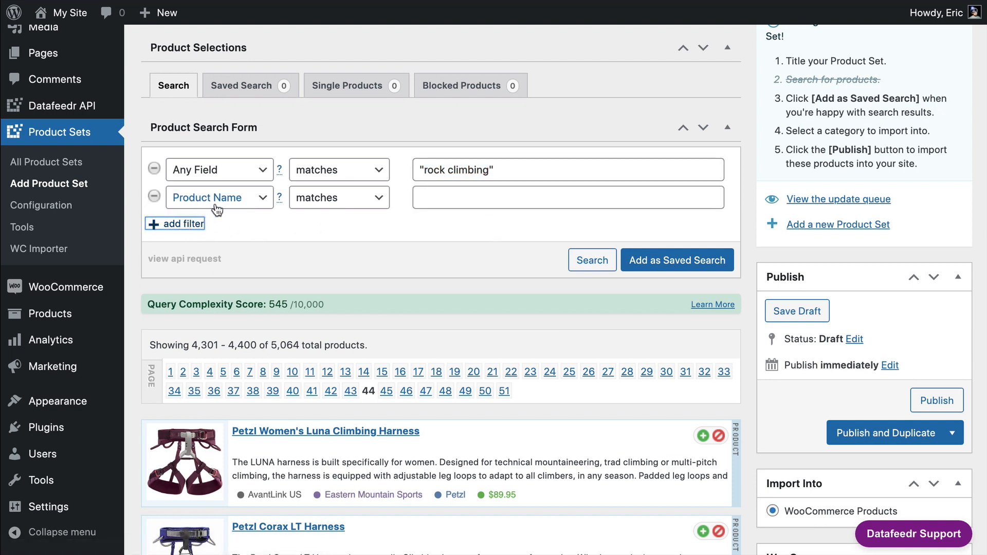
scroll(210, 200, down, 1)
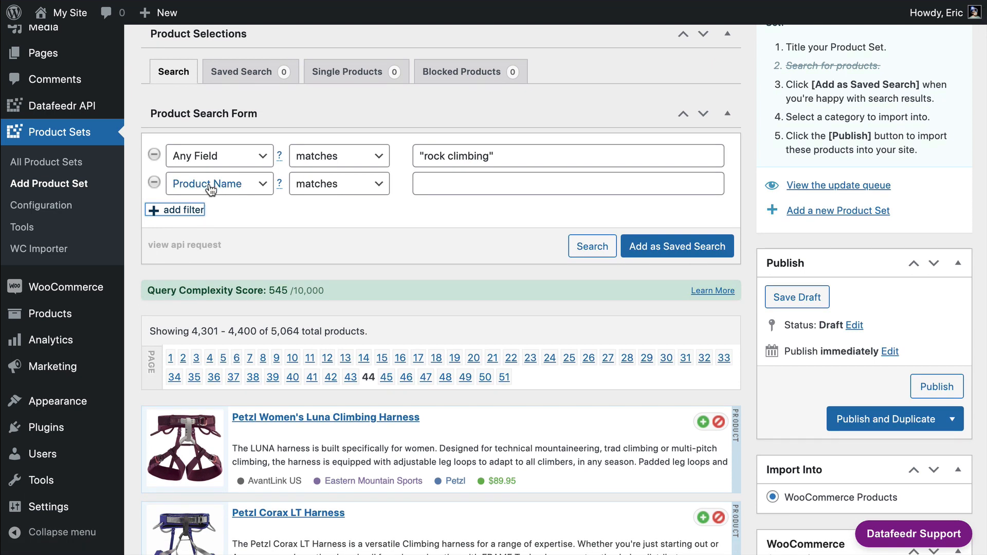
click(489, 187)
text(sh)
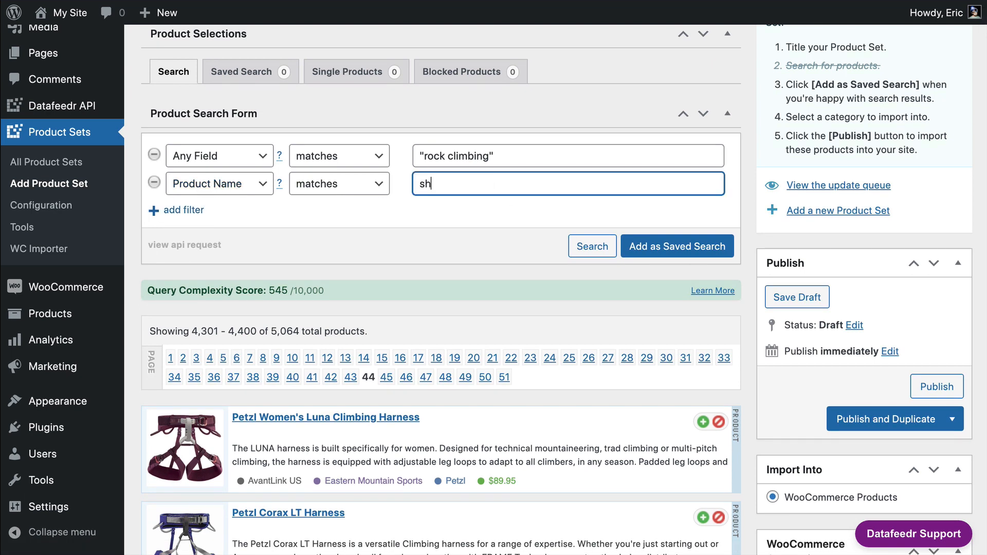
text(oe)
click(594, 249)
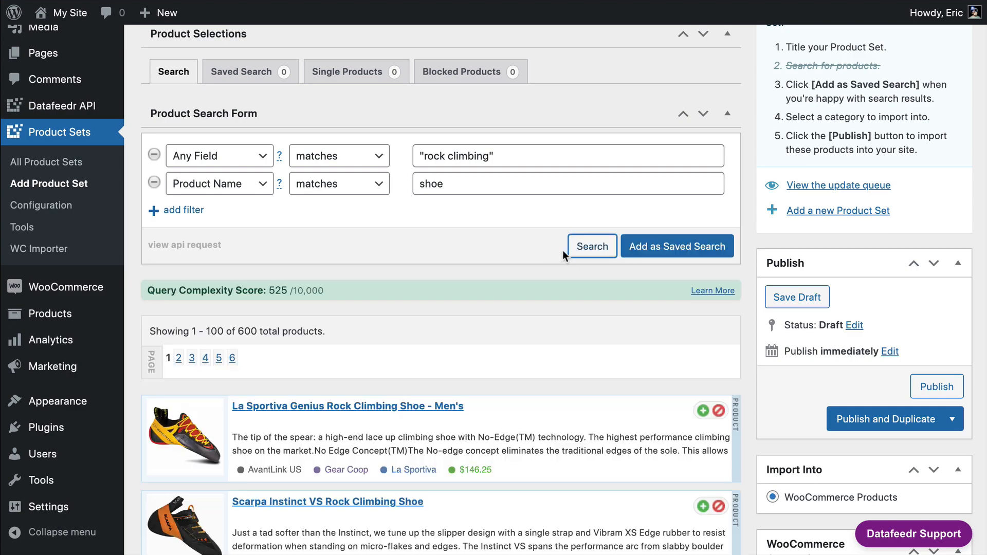
Look through the first page of results to judge whether the products are rock climbing shoes.
scroll(545, 253, down, 2)
scroll(449, 309, down, 5)
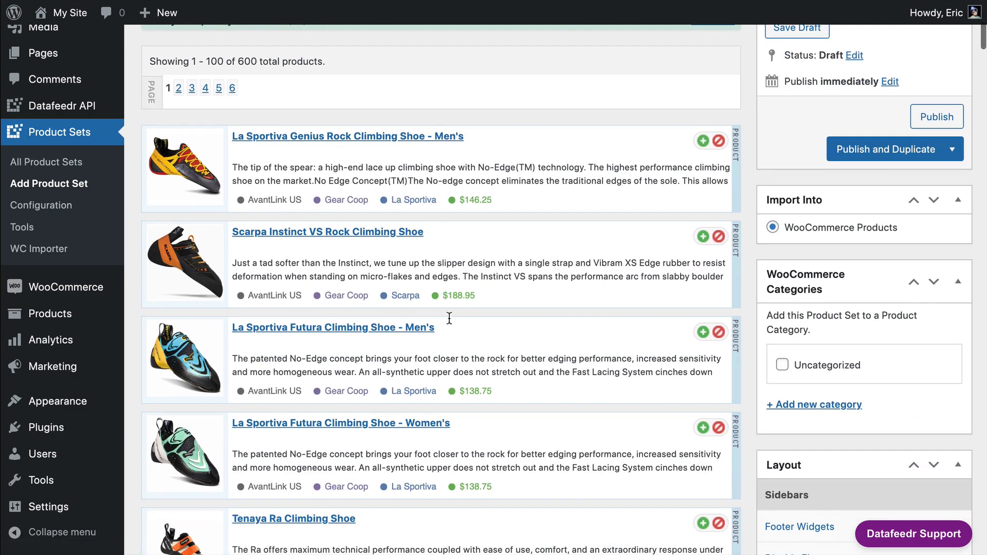
scroll(449, 318, down, 5)
scroll(451, 313, down, 13)
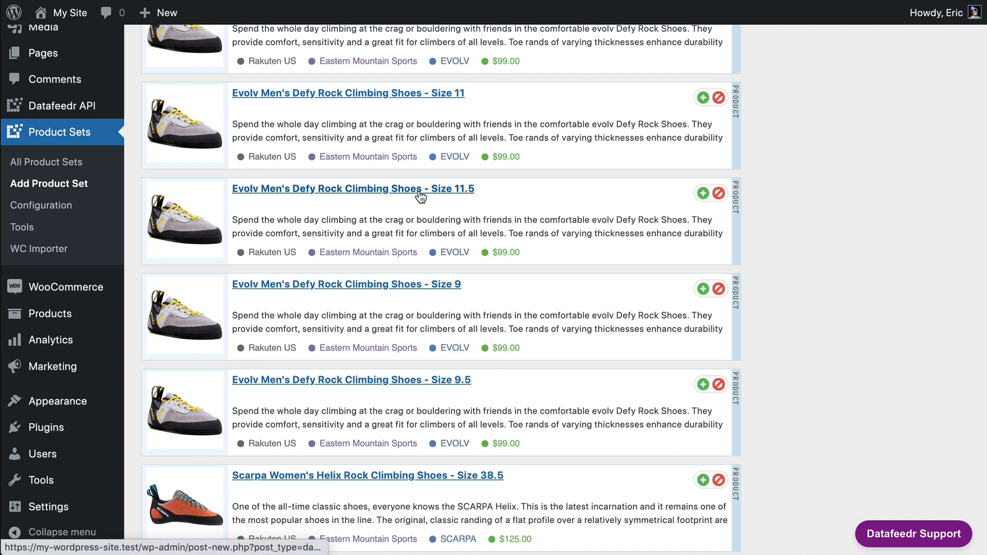
scroll(449, 288, up, 4)
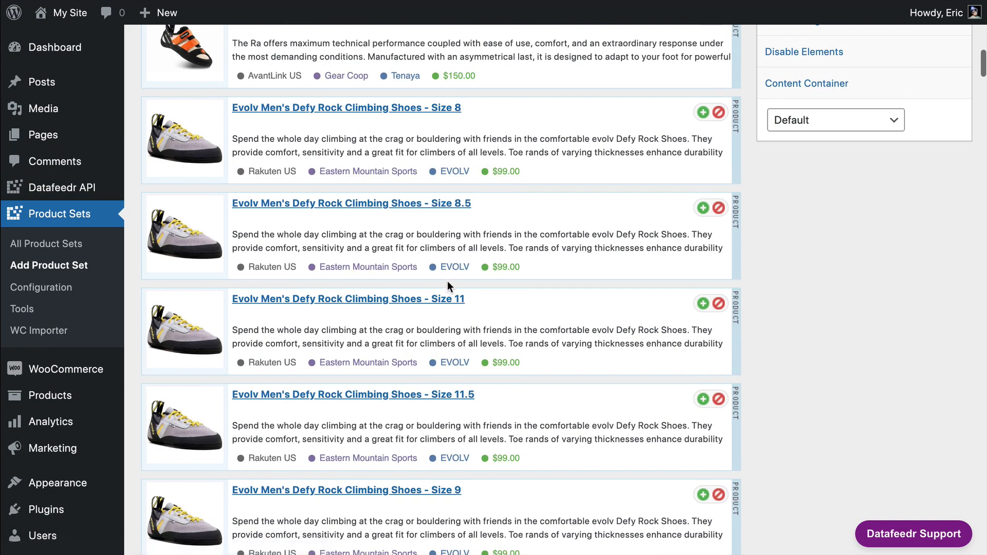
scroll(412, 304, up, 2)
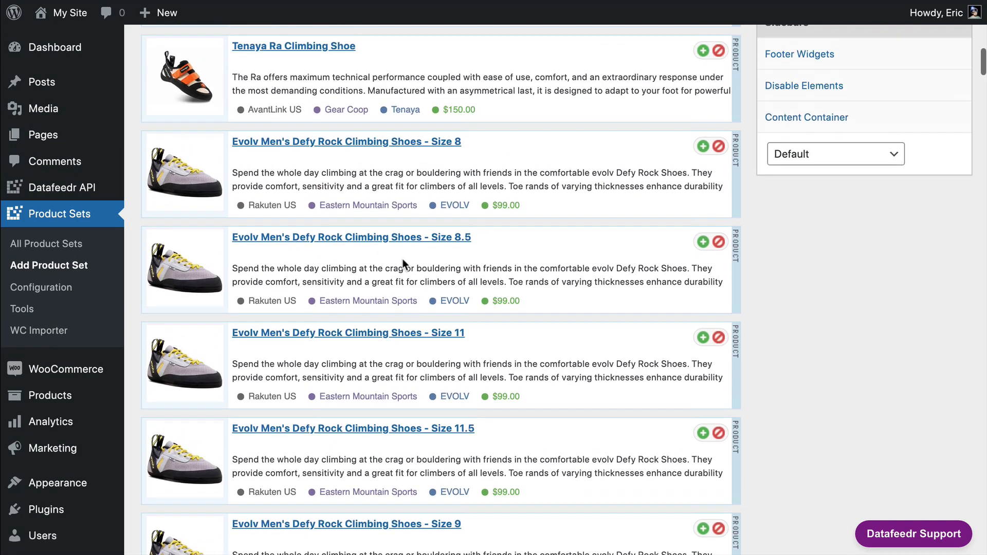
scroll(416, 272, up, 10)
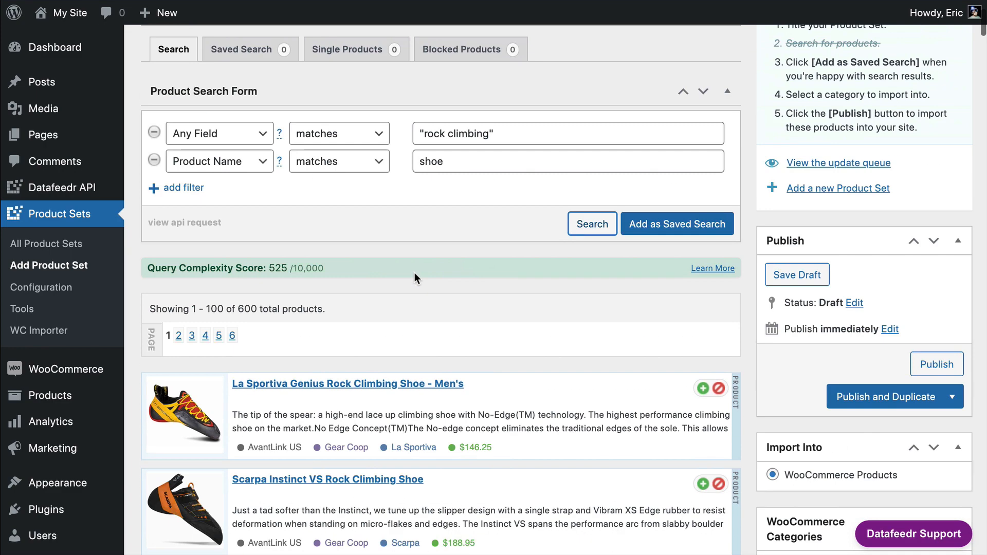
Check the descriptions of climbing shoes further down the results for the exact phrase "rock climbing".
click(497, 130)
scroll(448, 337, down, 3)
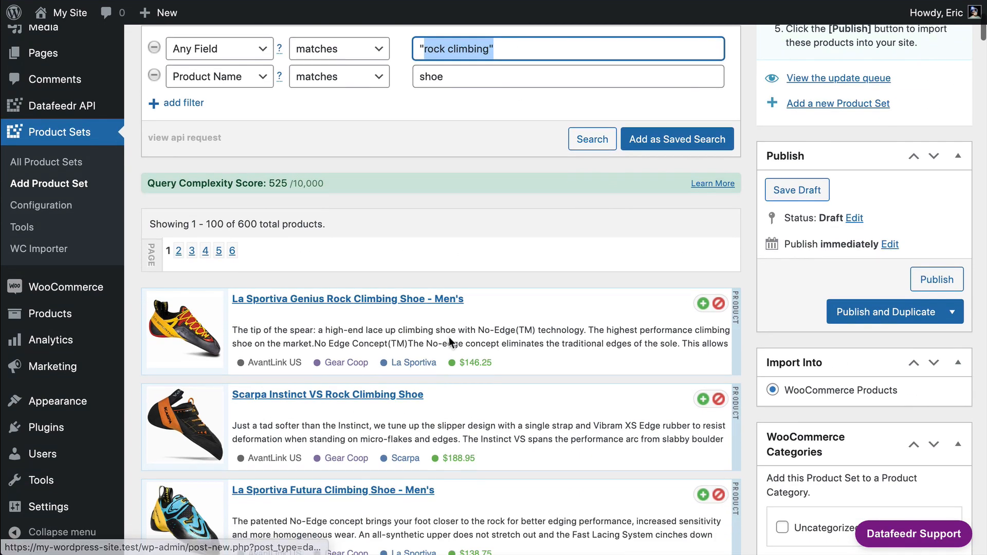
scroll(381, 256, down, 15)
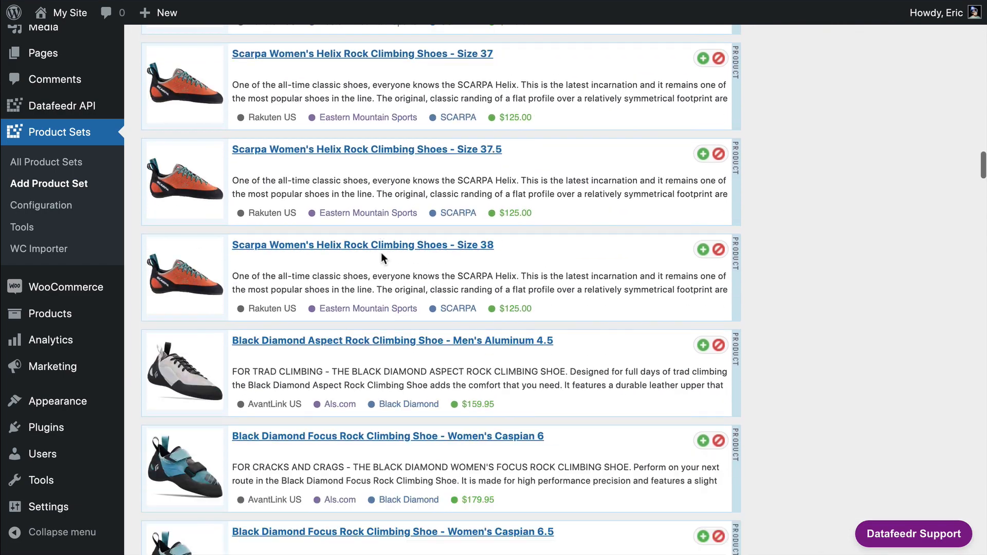
scroll(417, 405, down, 15)
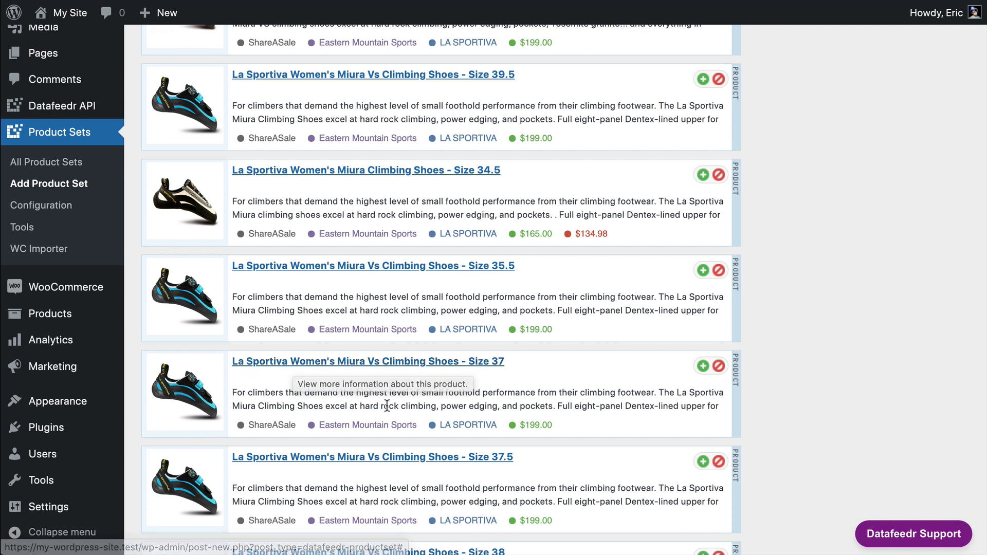
drag(381, 405, 433, 405)
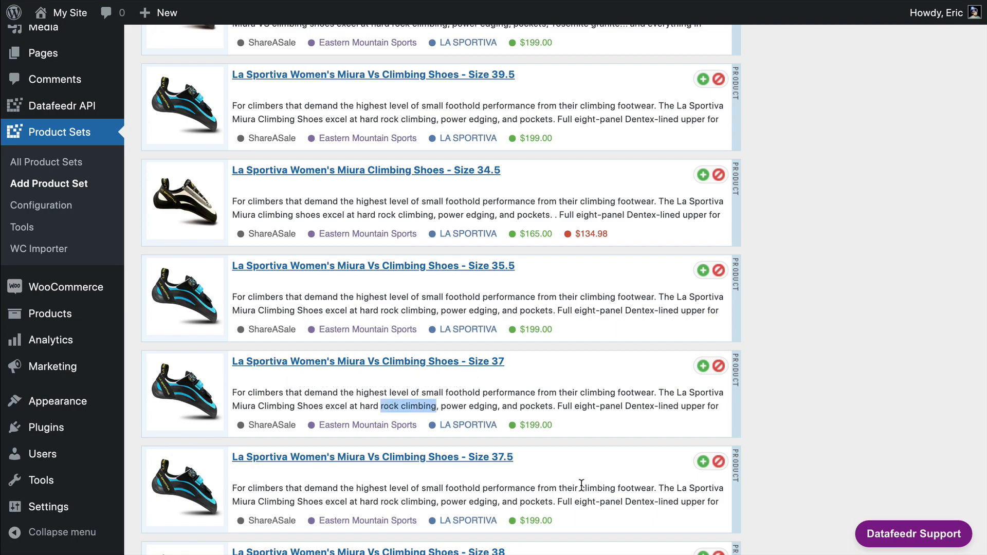
scroll(380, 327, up, 20)
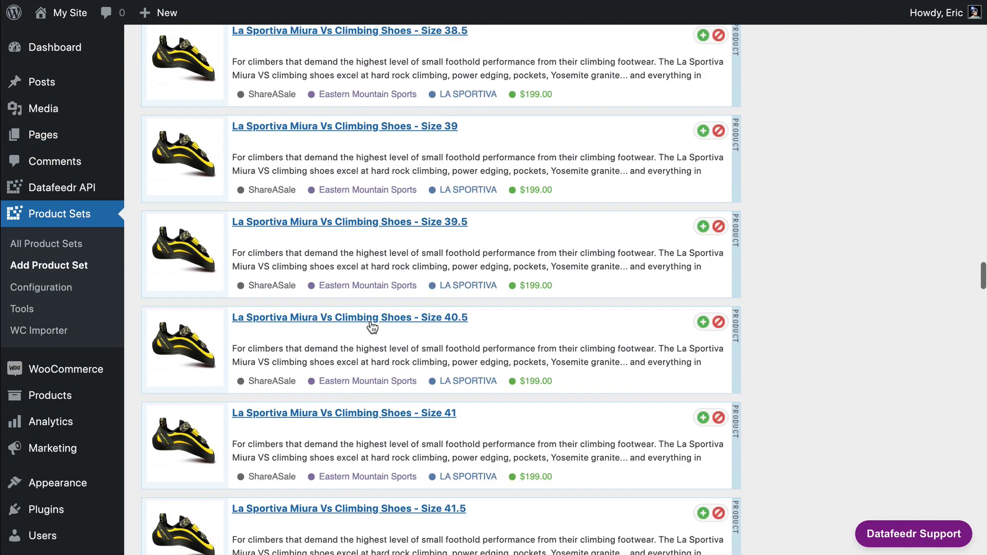
scroll(372, 303, down, 12)
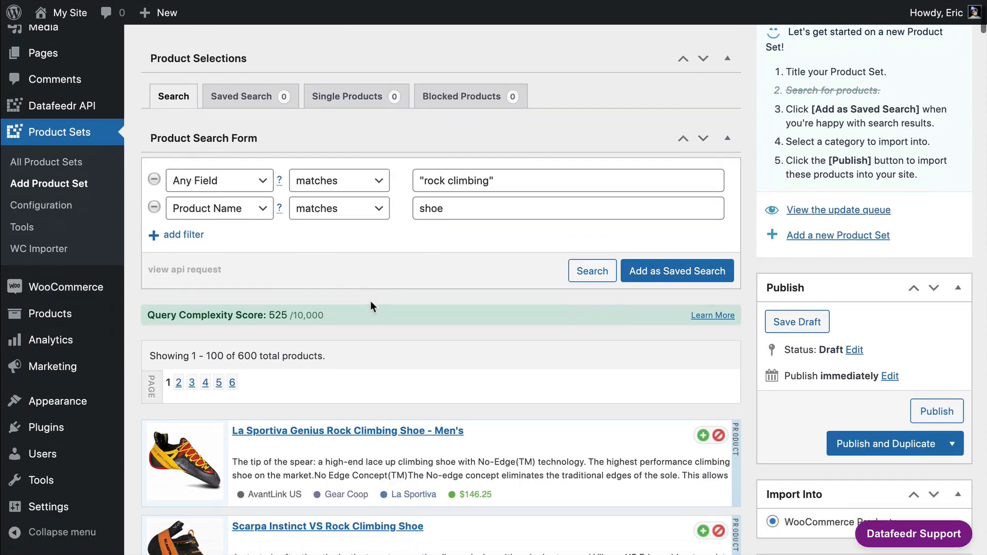
Open page 6 of the search results and look through its products for shoes that are not meant for rock climbing.
scroll(267, 339, down, 8)
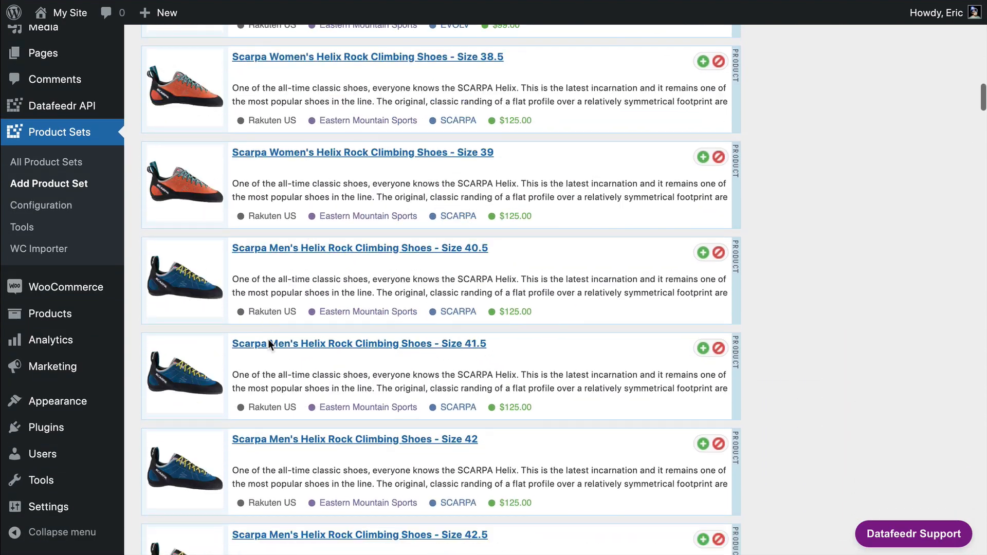
scroll(265, 342, up, 20)
scroll(263, 348, down, 2)
scroll(264, 351, down, 2)
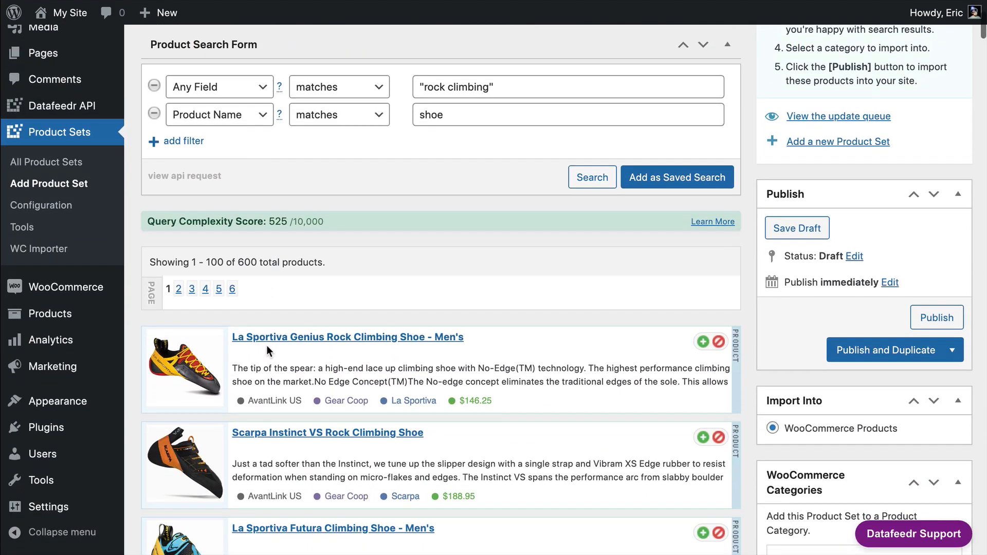
click(232, 289)
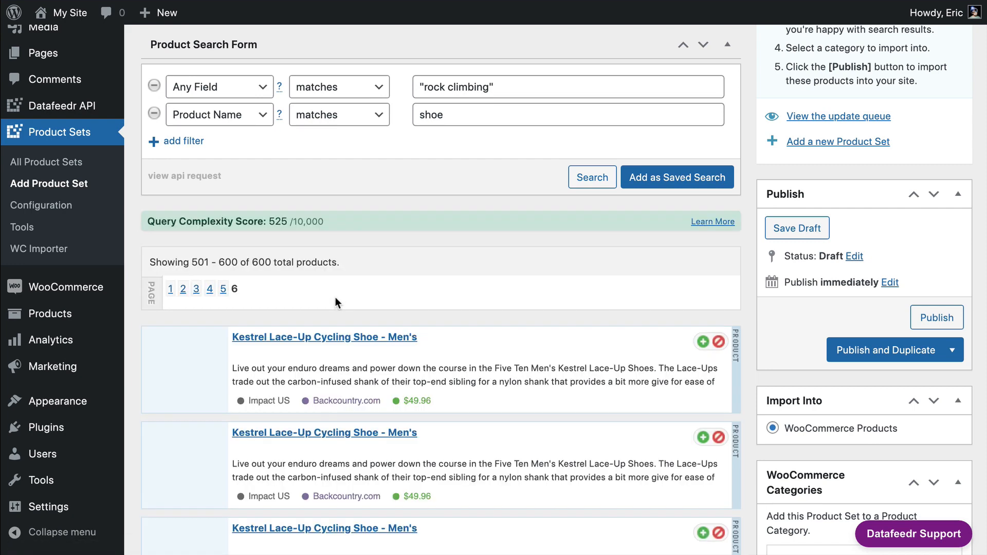
scroll(338, 292, down, 10)
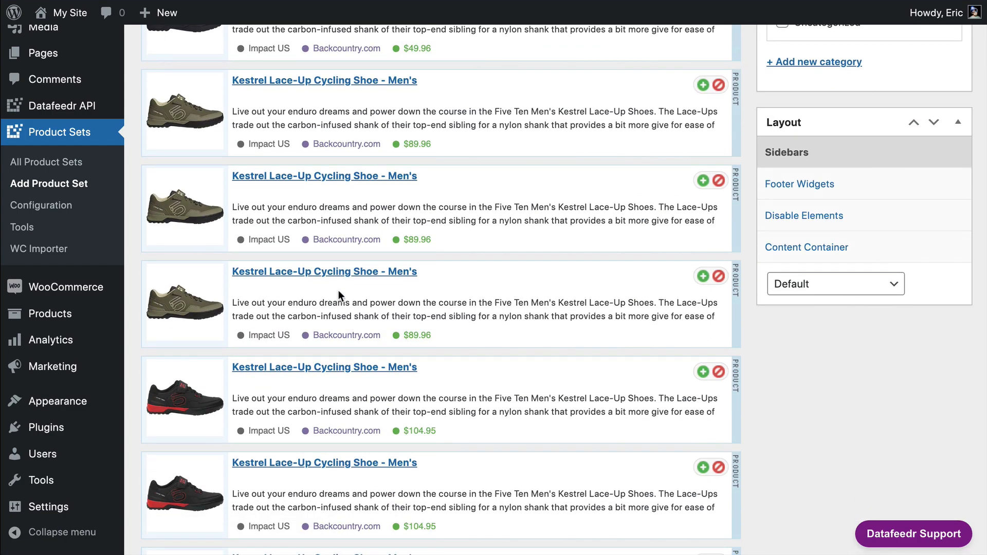
scroll(338, 290, down, 2)
scroll(337, 291, down, 8)
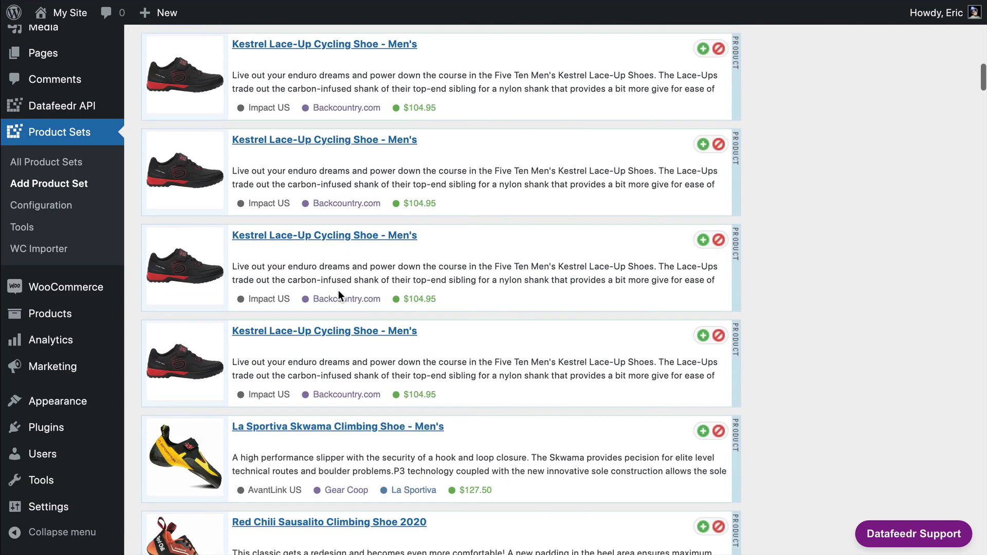
scroll(337, 293, up, 3)
scroll(337, 293, up, 1)
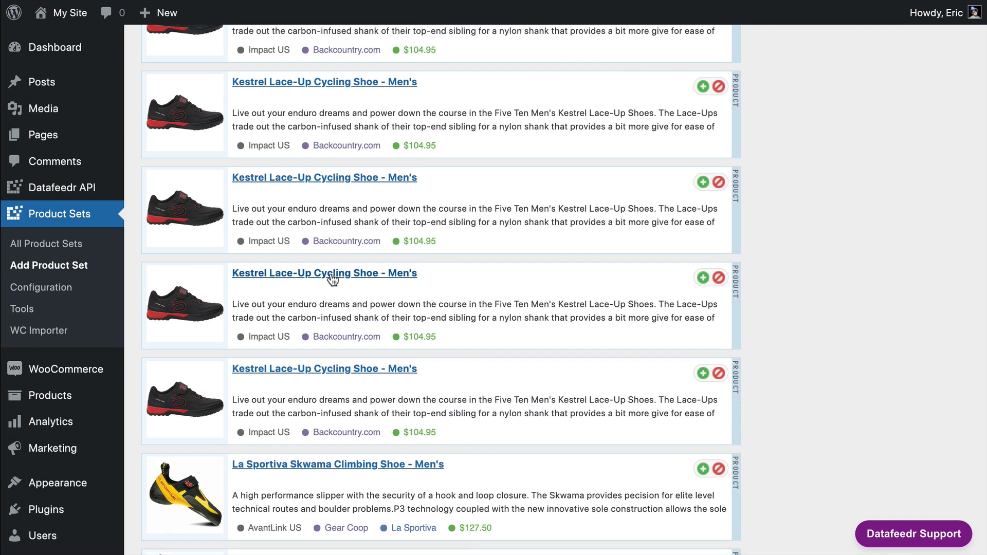
scroll(335, 281, up, 5)
scroll(334, 293, up, 2)
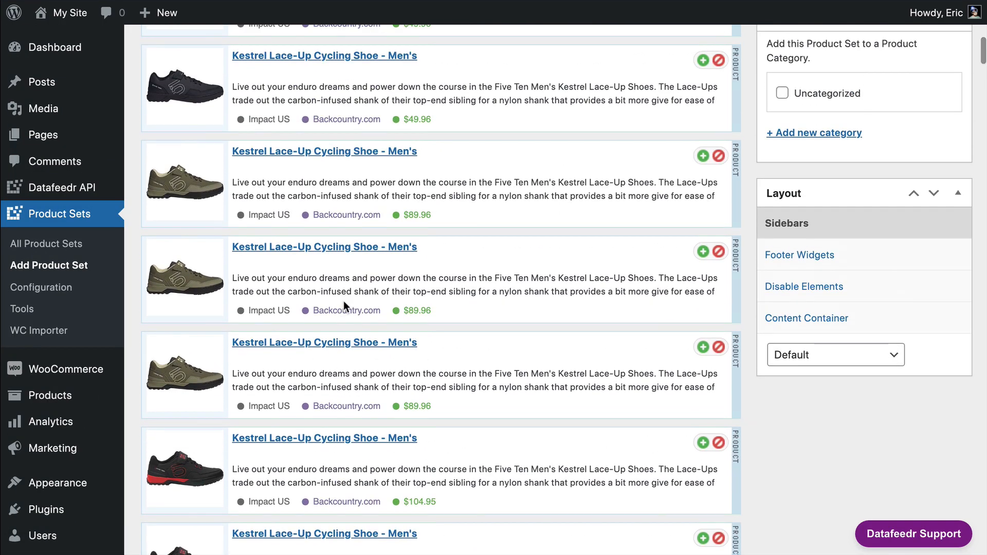
scroll(344, 301, up, 3)
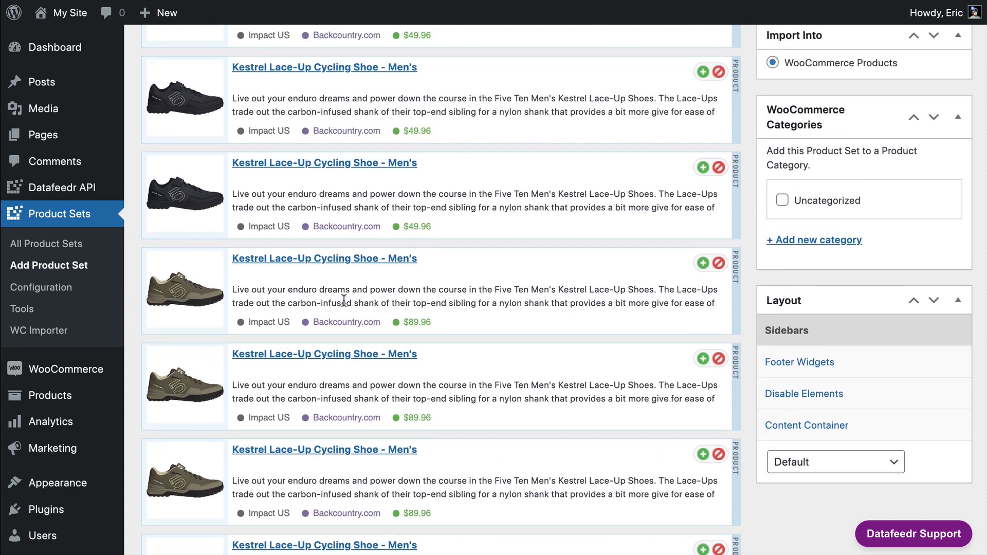
Exclude cycling products by changing the Any Field phrase to "rock climbing" -cycling, and run the product search.
scroll(343, 300, up, 10)
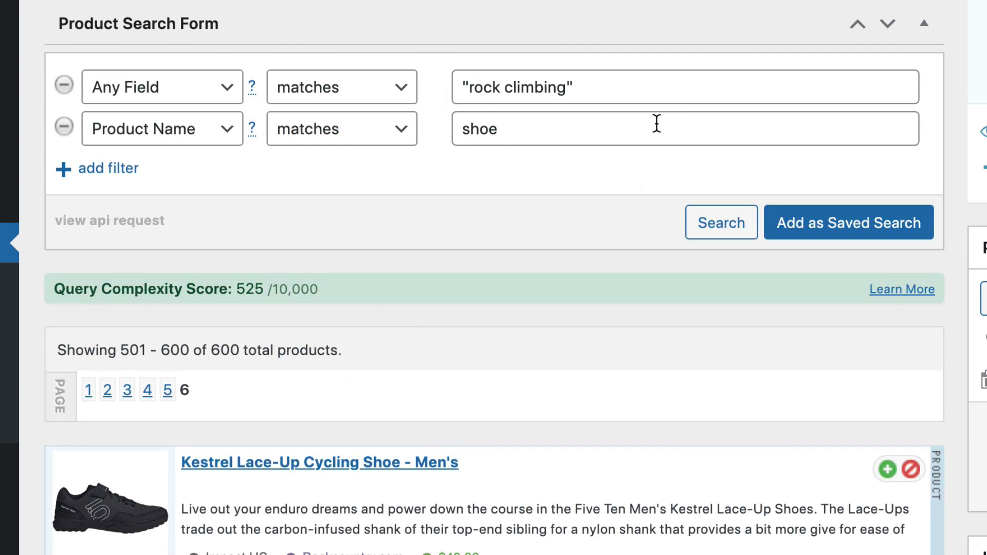
click(625, 89)
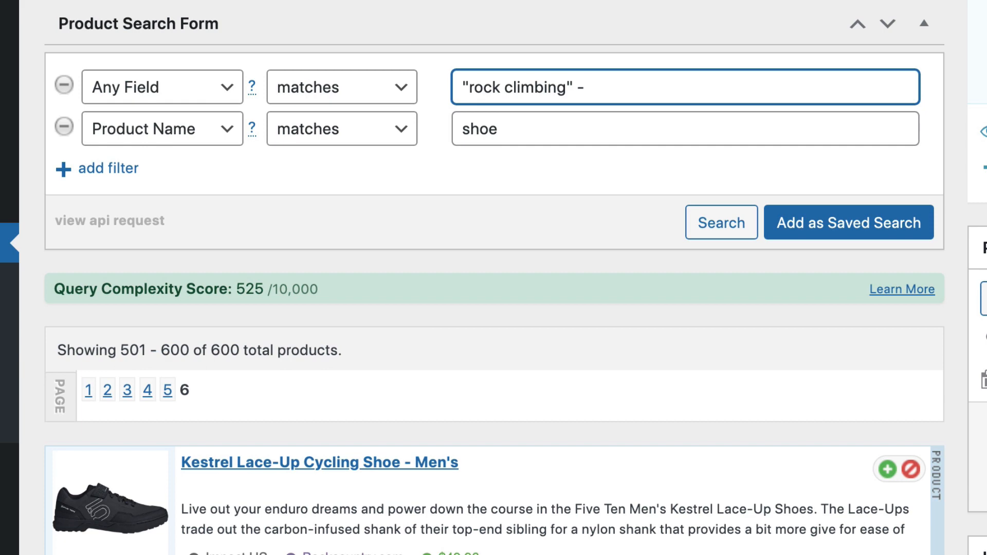
text(cycling)
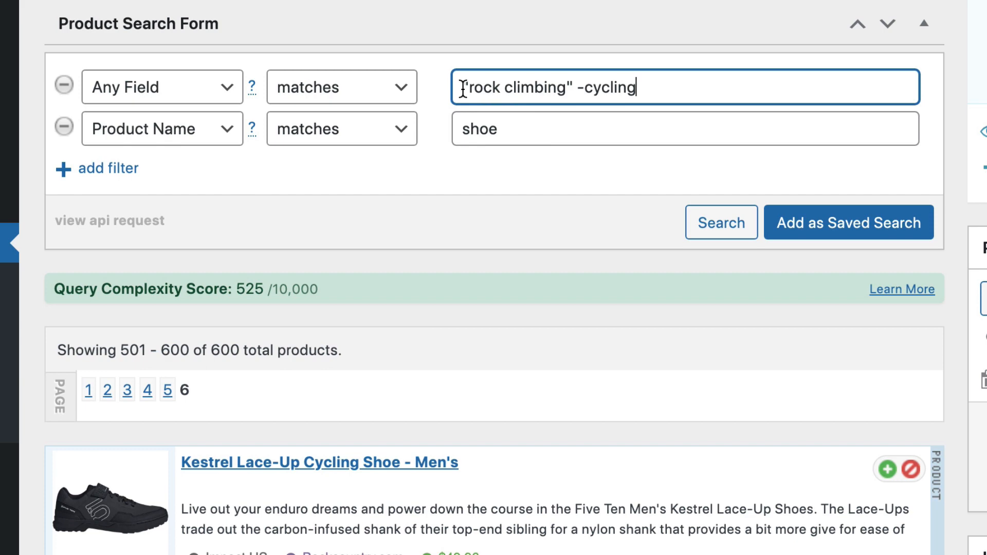
drag(469, 88, 637, 88)
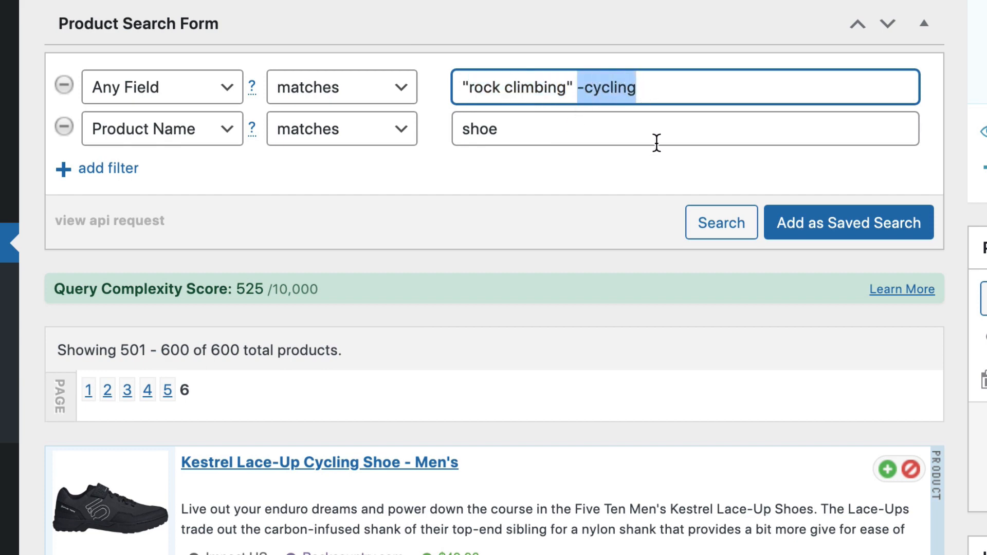
click(719, 228)
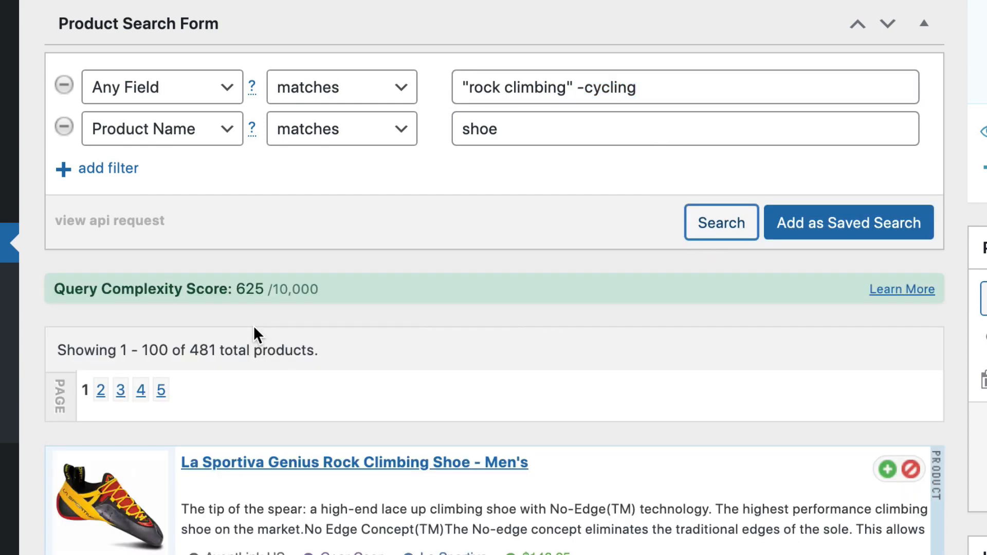
Check the product total, open page 5 of the results and look for remaining products that are not rock climbing shoes.
double_click(206, 351)
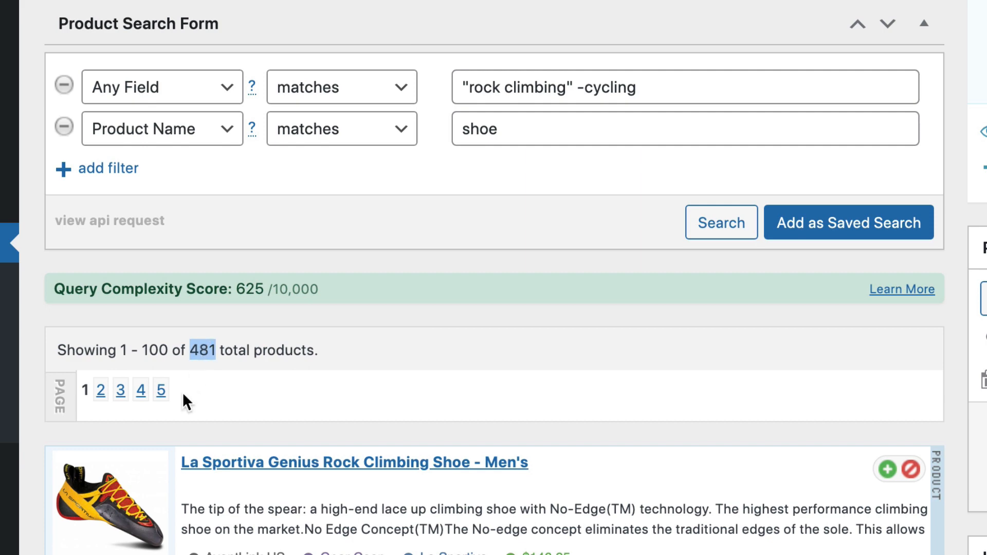
click(161, 389)
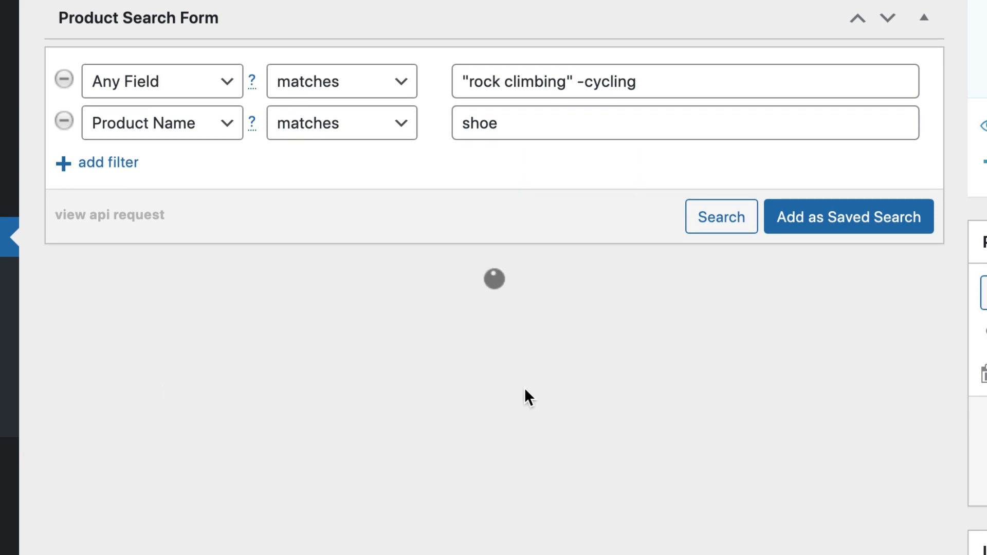
scroll(257, 363, down, 20)
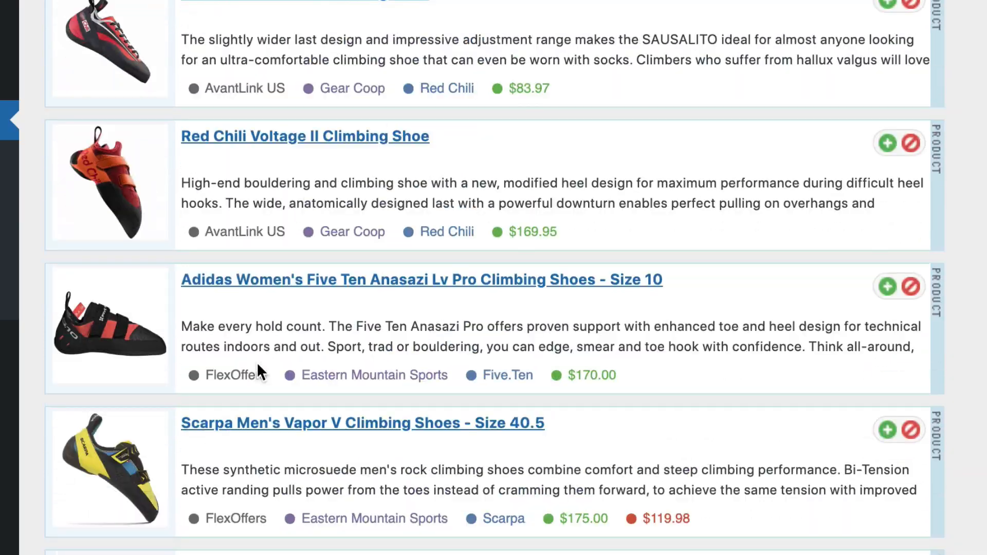
scroll(257, 362, down, 15)
scroll(257, 362, down, 3)
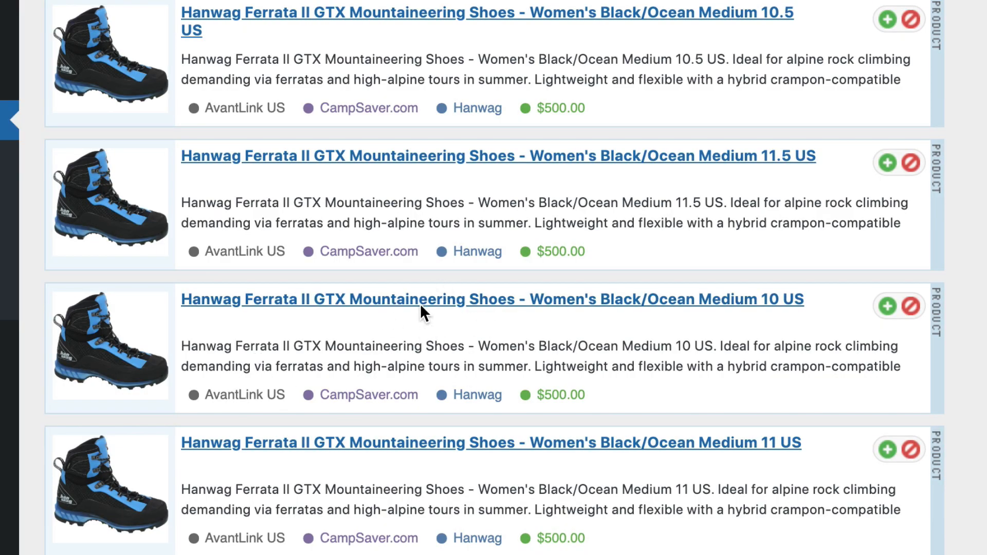
double_click(395, 345)
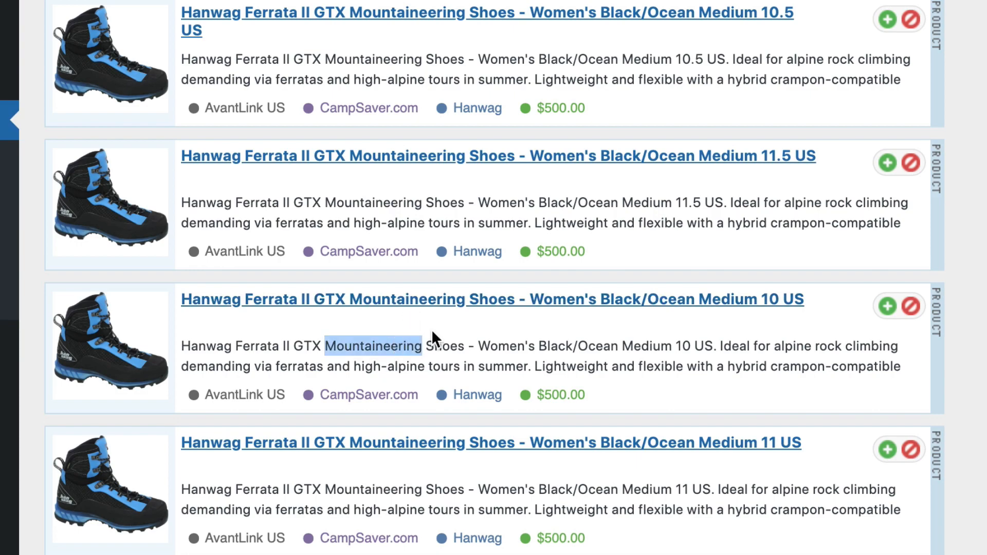
Also exclude mountaineering products by changing the Any Field phrase to "rock climbing" -cycling|mountaineering, and rerun the search.
scroll(461, 381, up, 20)
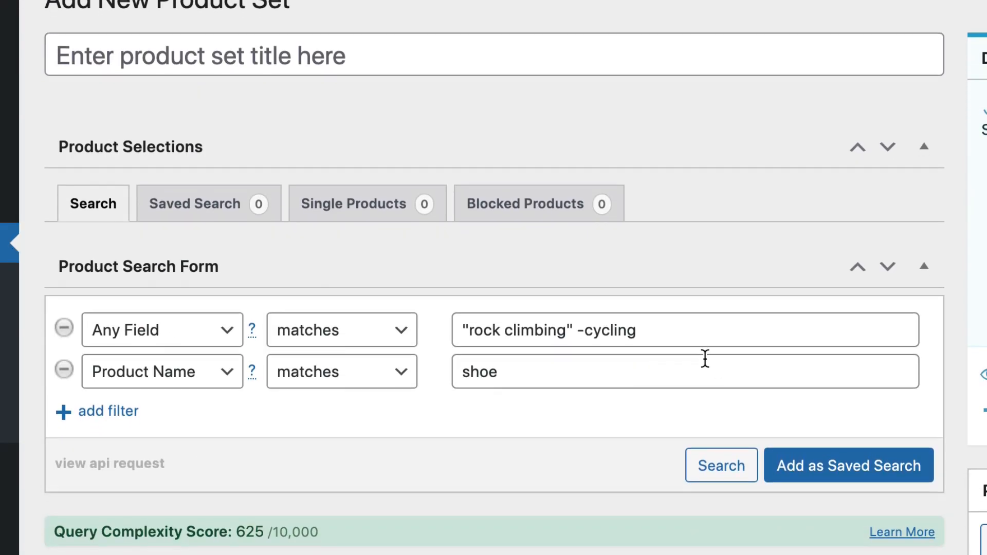
click(699, 326)
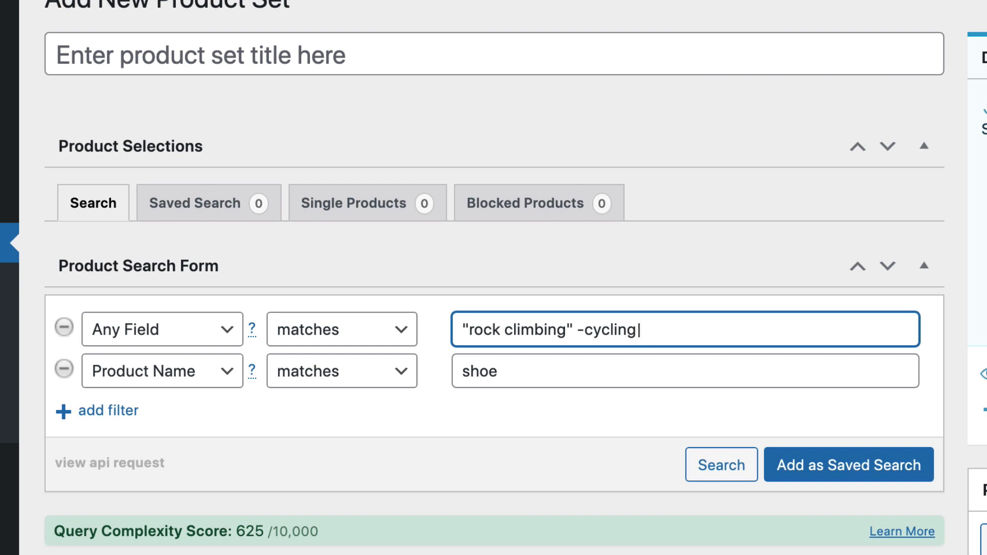
text(Mountaineering)
key(super+space)
key(Escape)
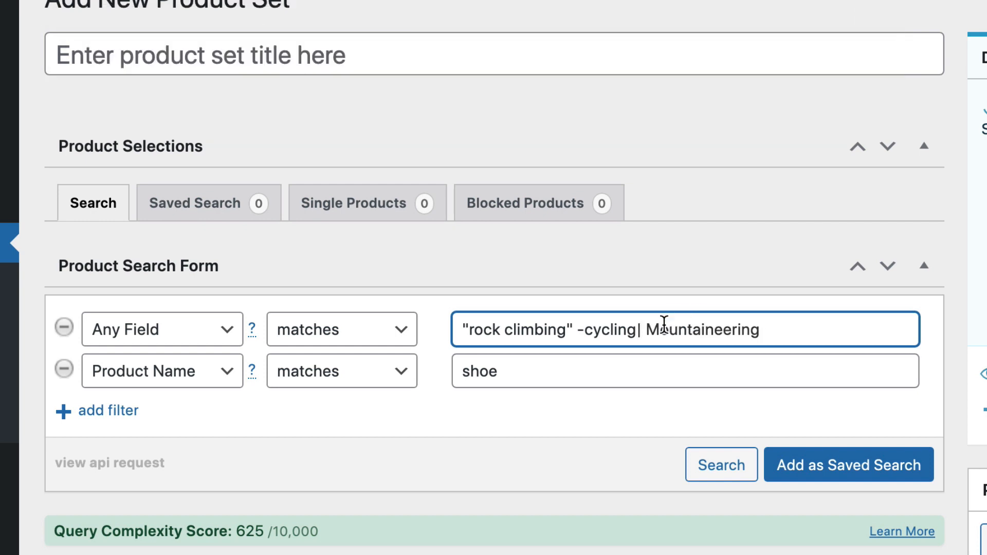
click(658, 329)
key(BackSpace)
key(BackSpace)
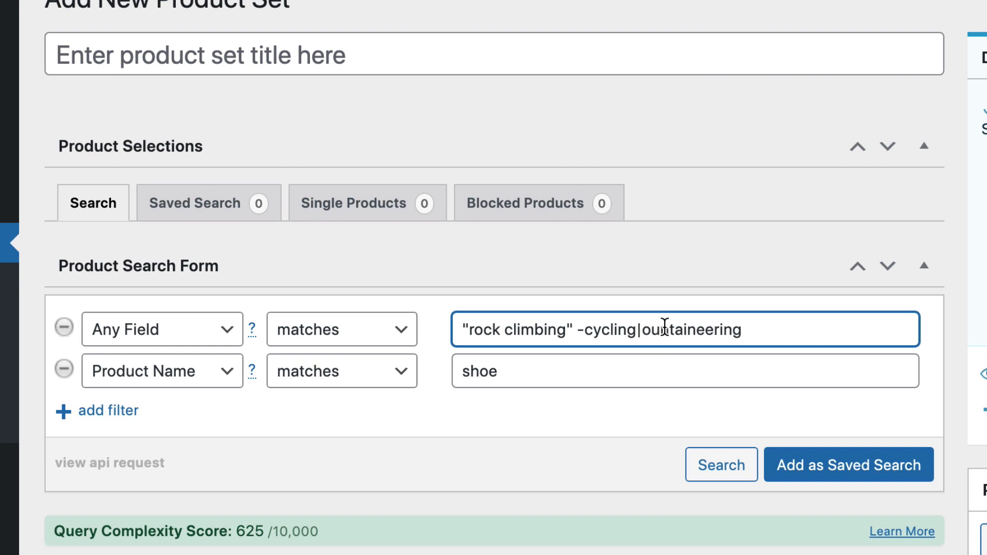
text(m)
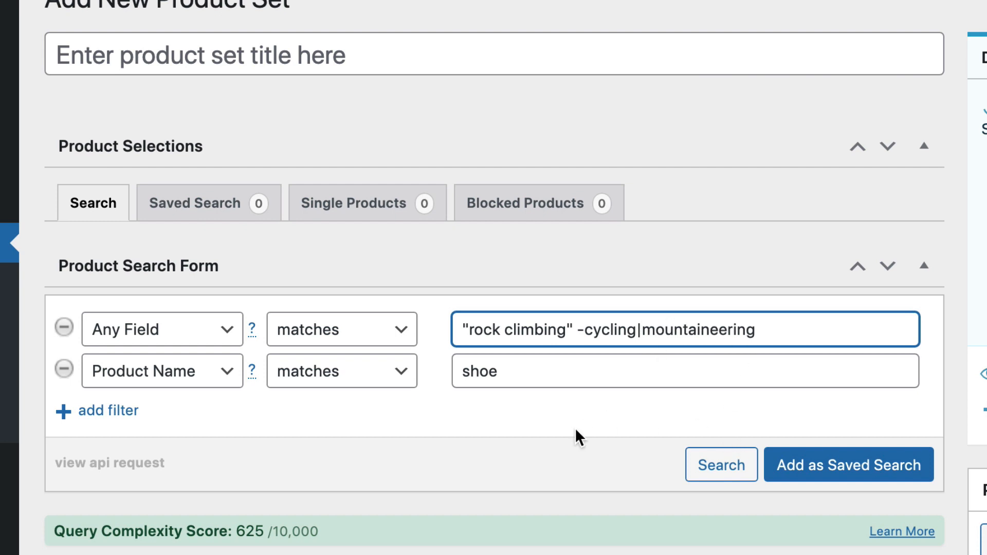
scroll(566, 428, down, 3)
click(719, 395)
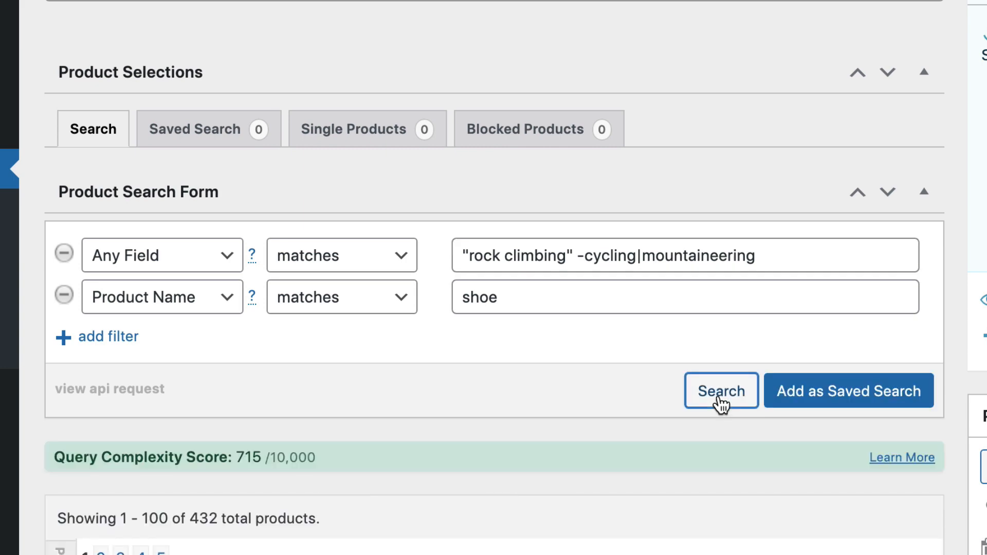
Open page 5 of the refined results and check that its products are rock climbing shoes.
scroll(275, 506, down, 4)
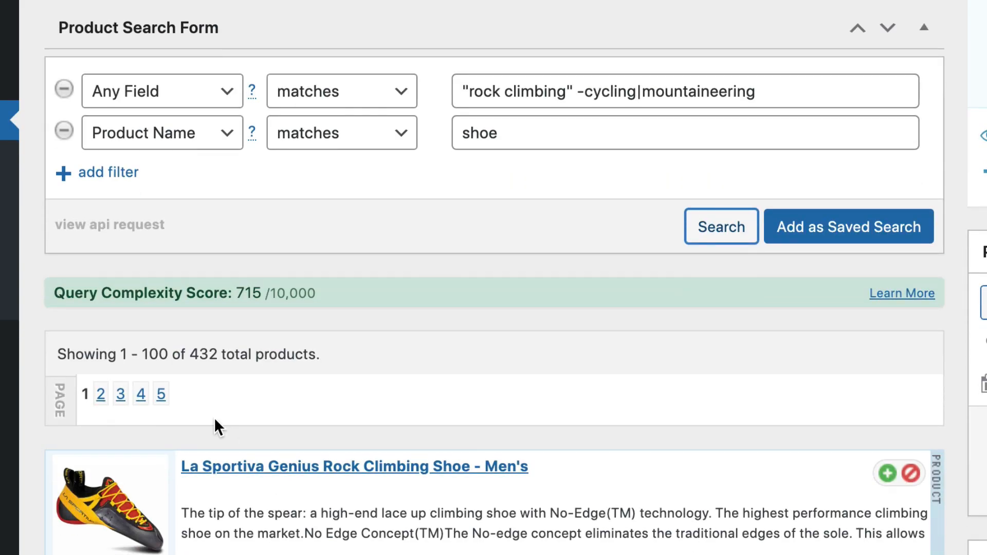
click(162, 395)
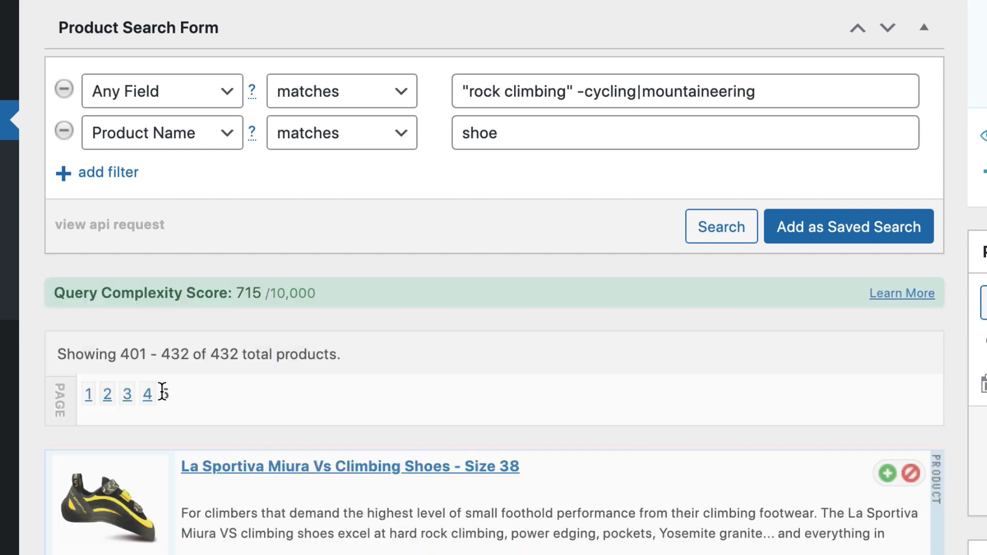
scroll(164, 393, down, 10)
scroll(171, 397, down, 15)
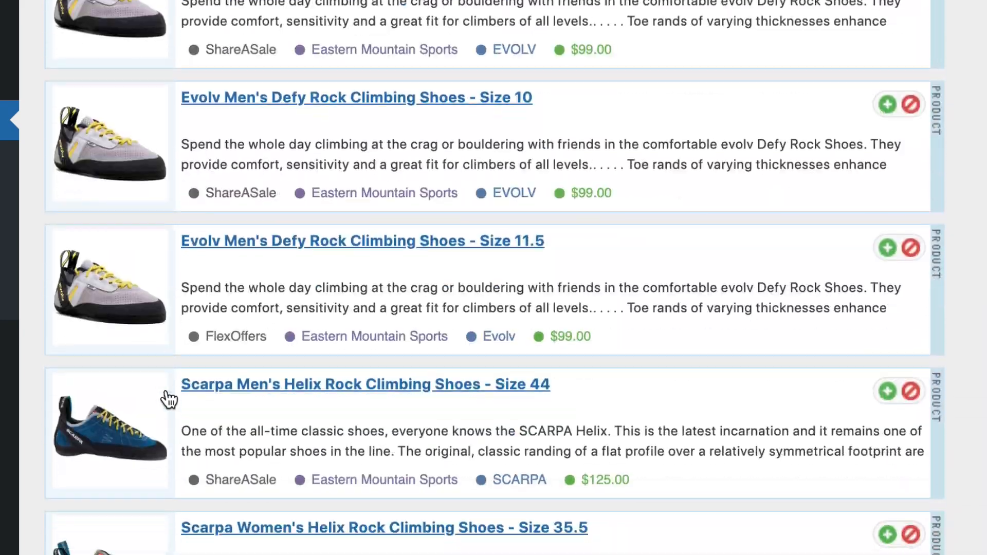
scroll(169, 397, down, 10)
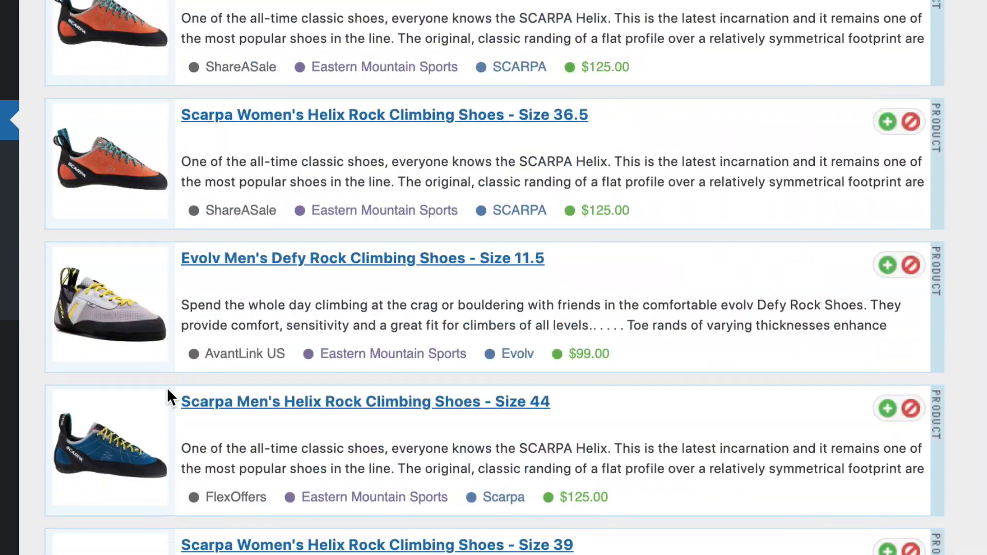
scroll(494, 278, down, 10)
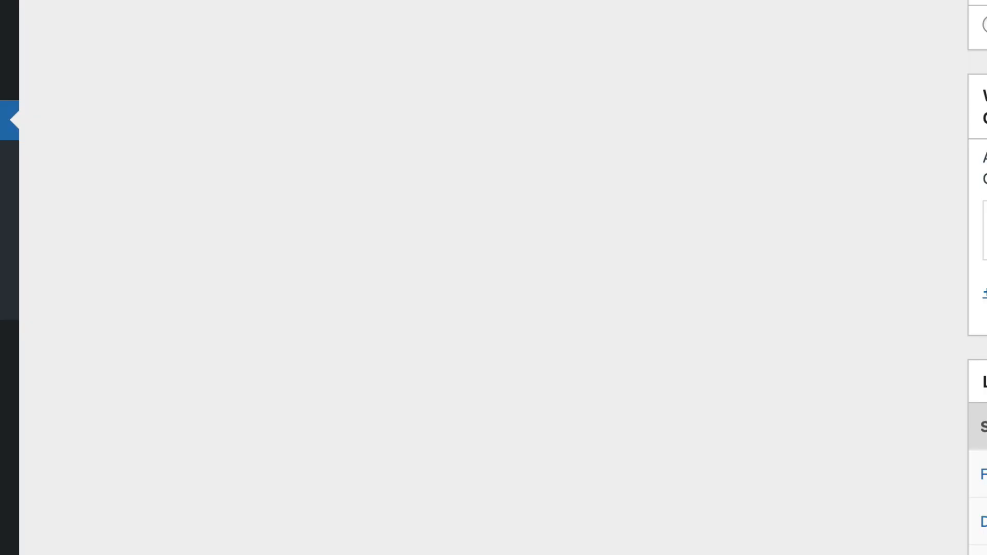
Open page 4 of the results and expand the full product data of the first Konseal FL 2 Leather GTX Shoe Men's.
scroll(493, 278, up, 12)
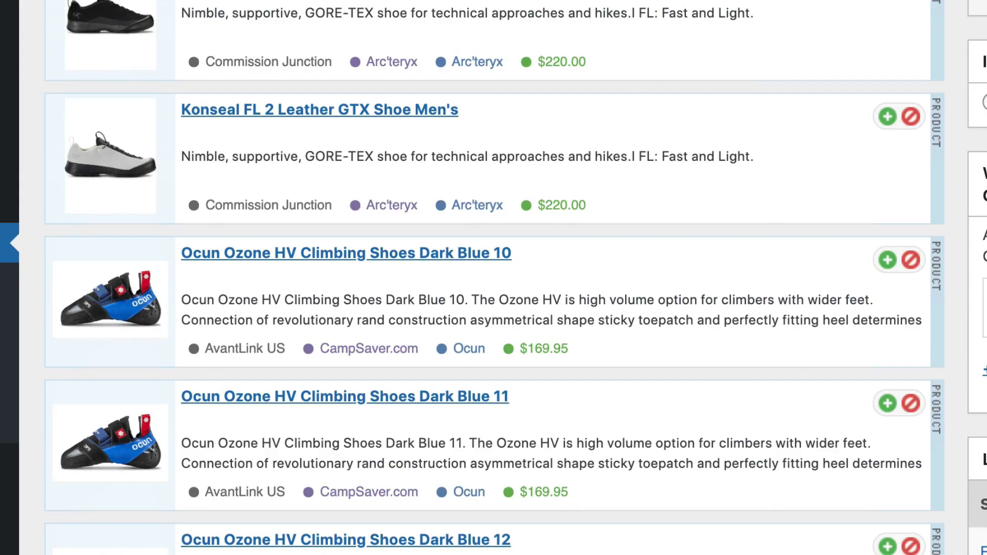
scroll(493, 278, down, 8)
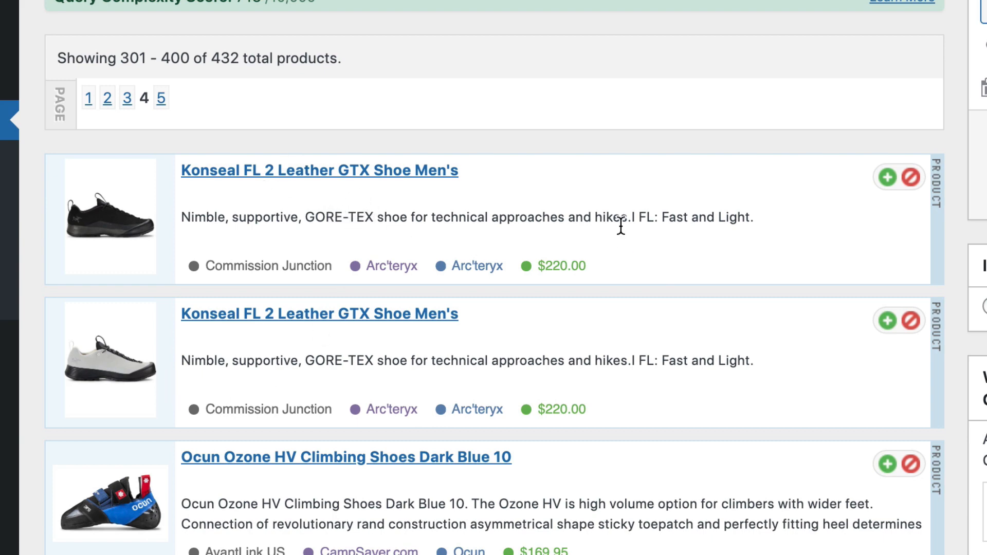
scroll(451, 225, down, 2)
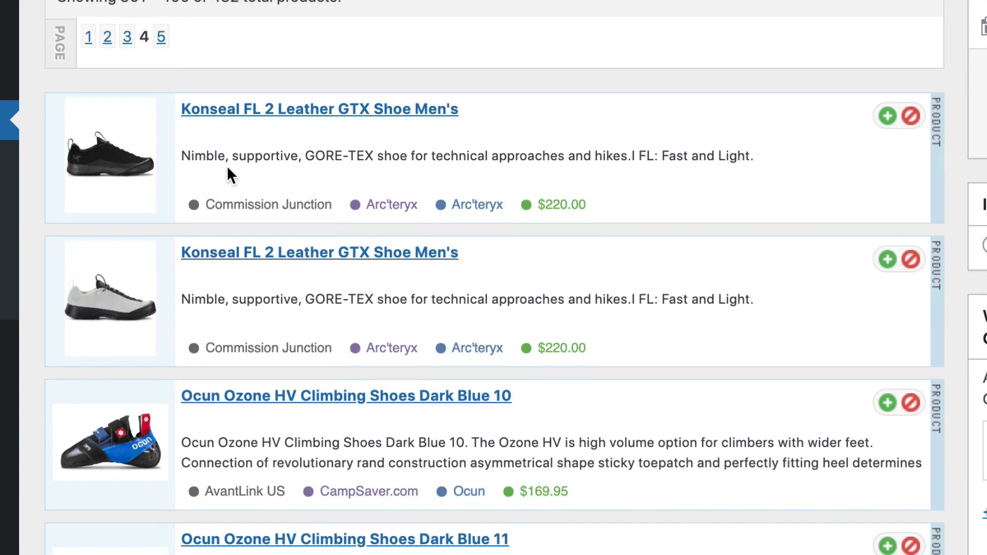
drag(227, 166, 586, 188)
scroll(585, 187, up, 1)
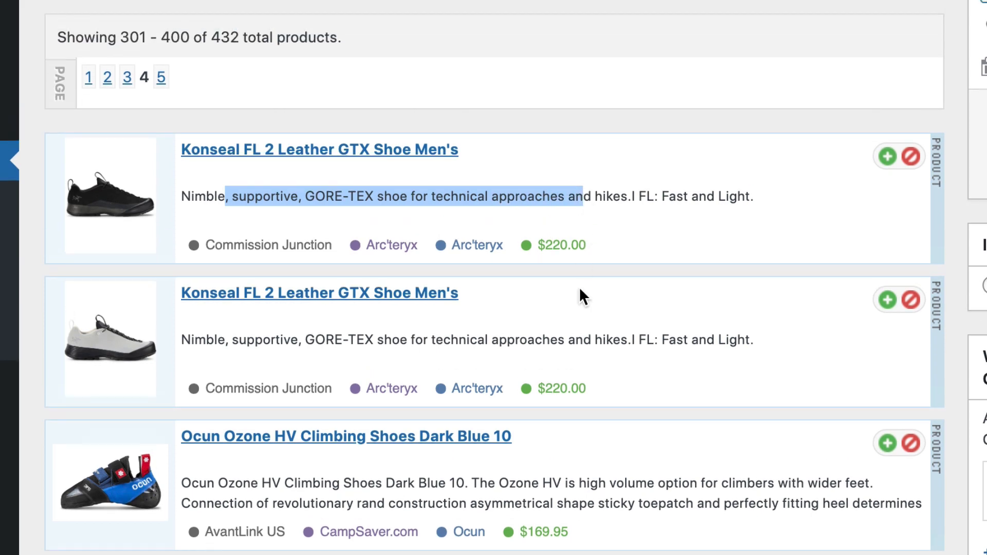
scroll(579, 309, up, 2)
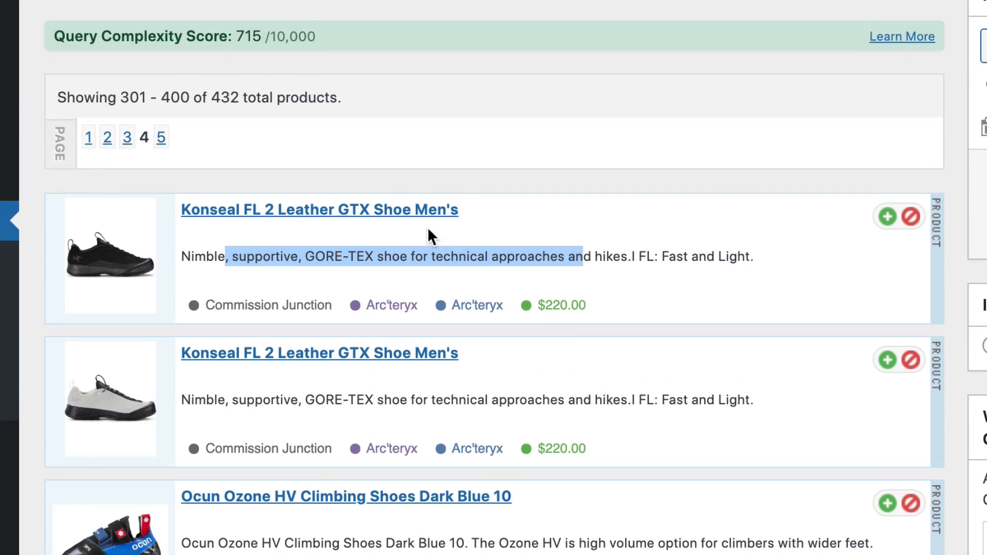
click(403, 211)
scroll(426, 298, down, 6)
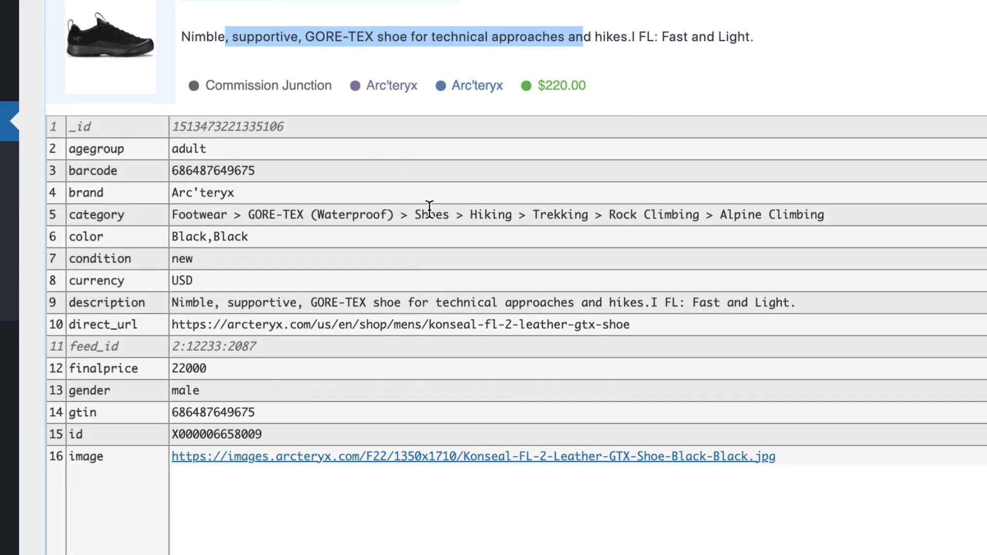
Also exclude hiking products by changing the Any Field phrase to "rock climbing" -cycling|mountaineering|hikes, and rerun the search.
drag(406, 215, 172, 214)
drag(608, 214, 701, 214)
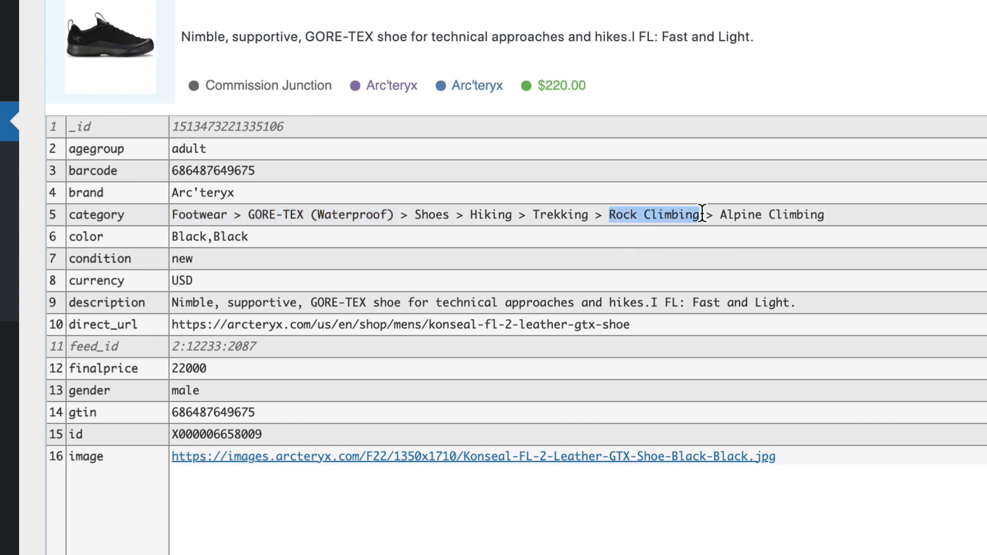
scroll(296, 340, up, 5)
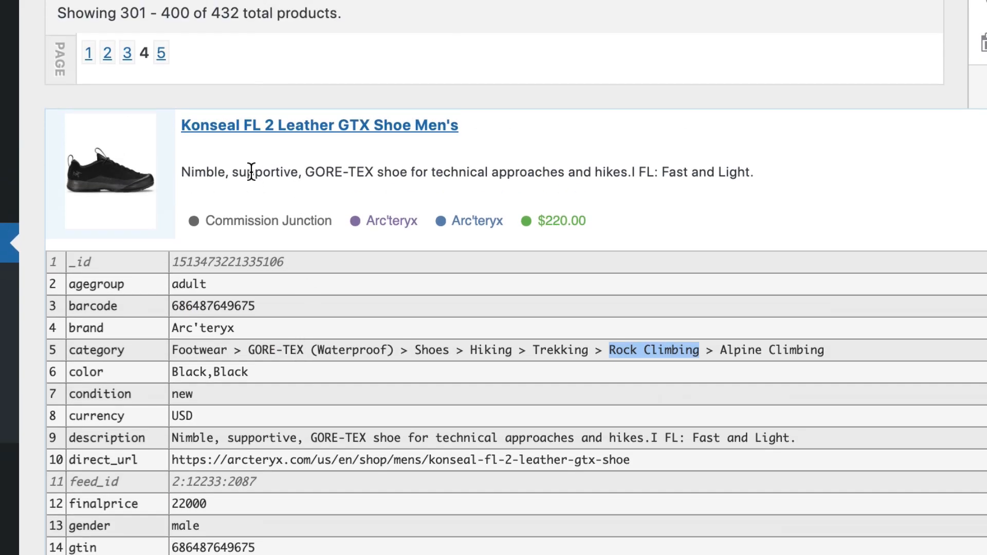
scroll(391, 350, up, 15)
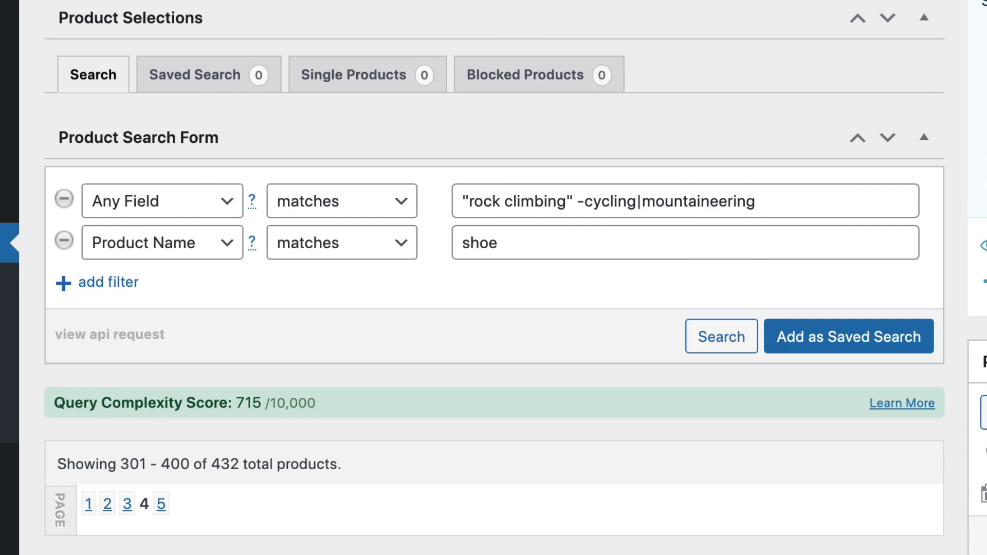
scroll(493, 278, up, 1)
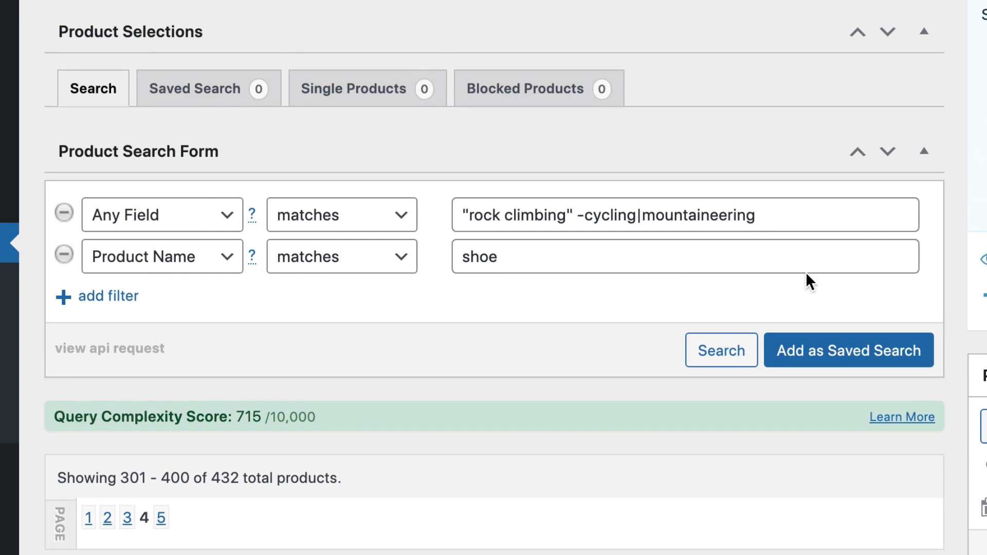
click(778, 215)
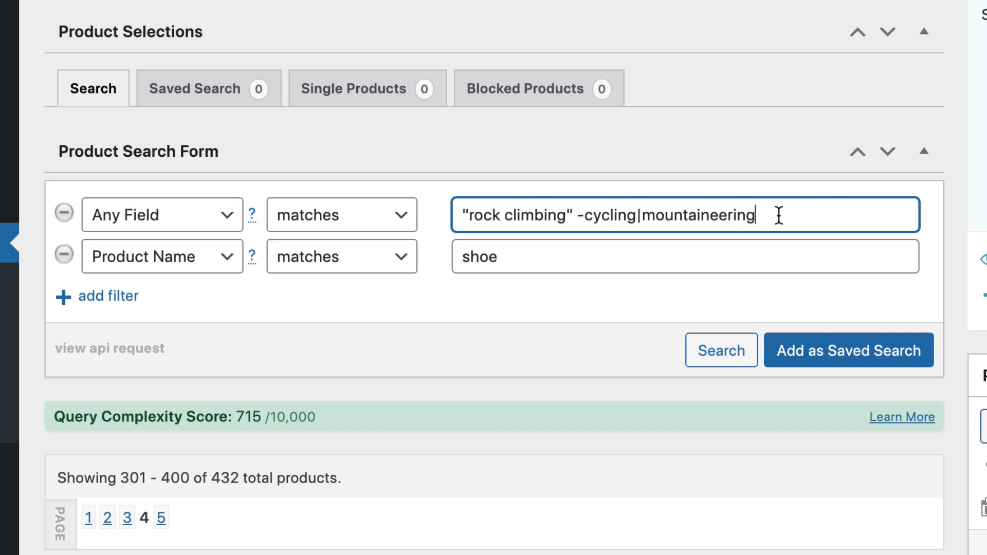
text(|hikes)
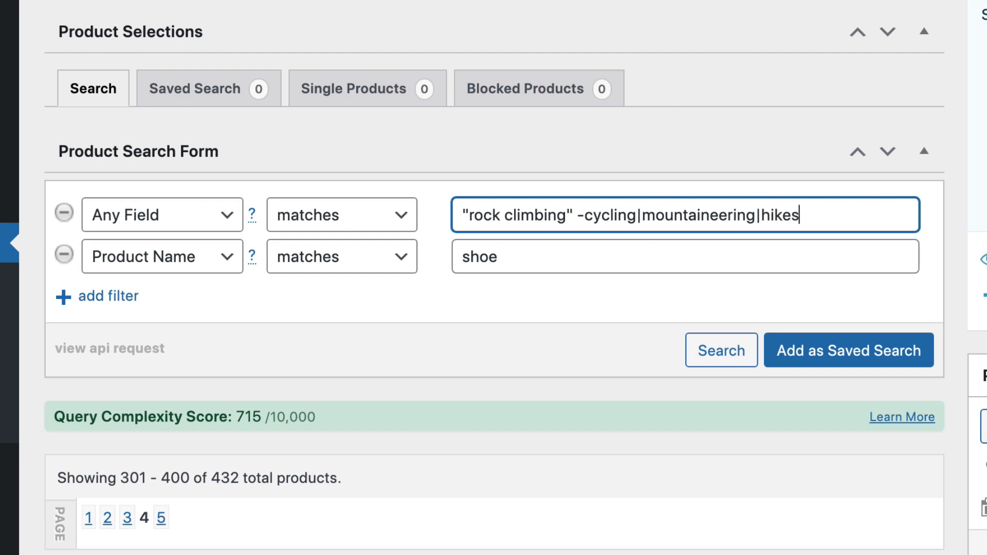
click(706, 352)
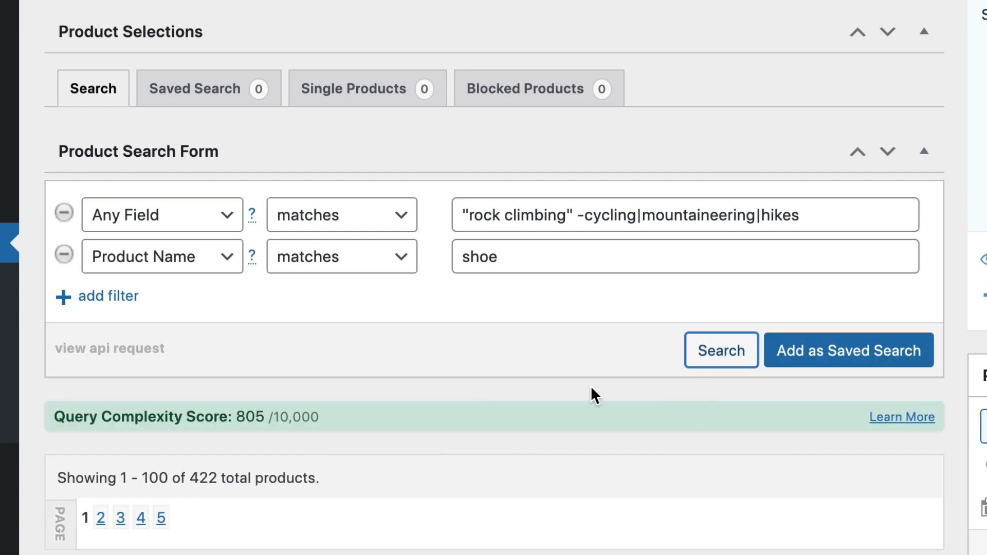
Add a third filter to the product search form and set its field to Exclude Duplicates.
scroll(181, 415, down, 3)
scroll(154, 433, up, 5)
scroll(144, 424, up, 2)
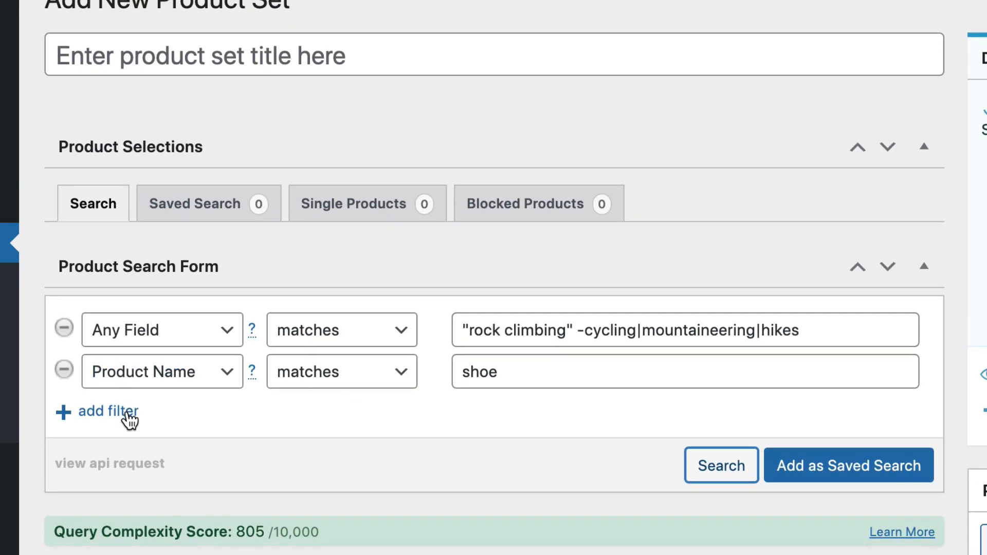
click(129, 414)
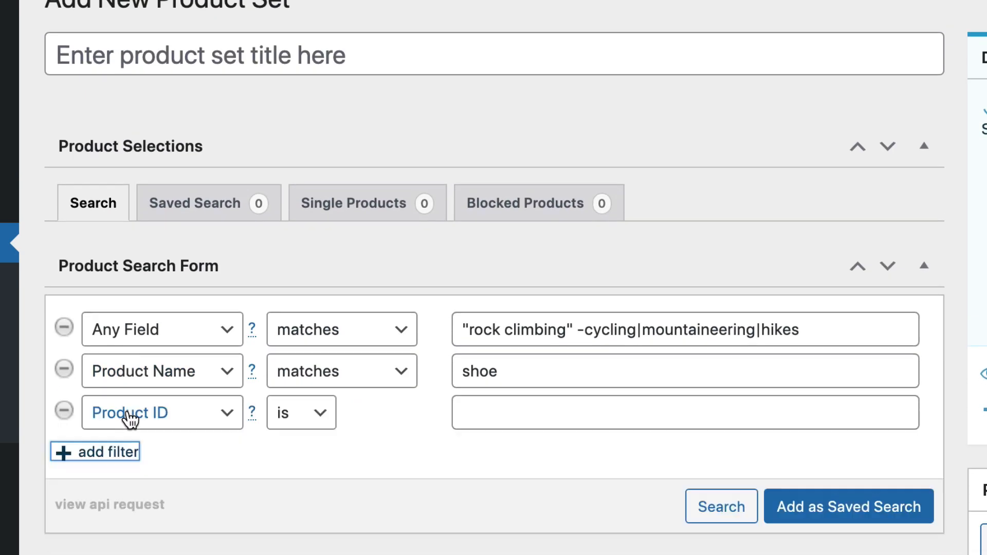
click(210, 416)
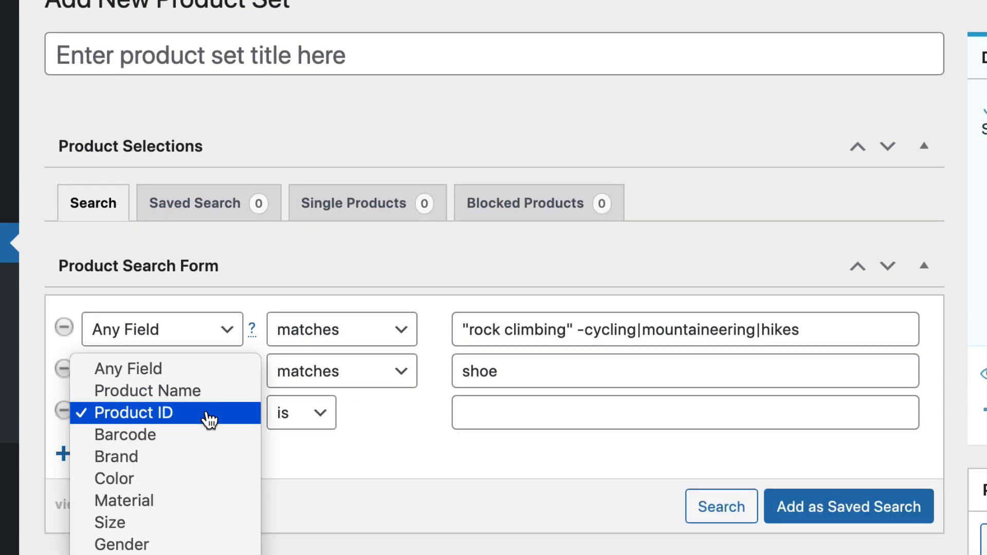
click(353, 542)
scroll(278, 504, down, 10)
scroll(279, 503, down, 4)
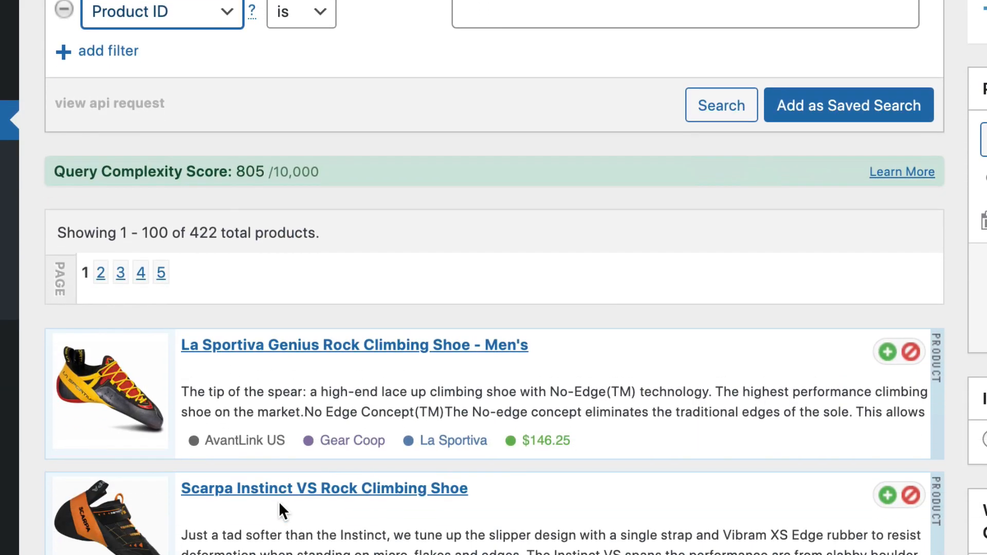
click(164, 1)
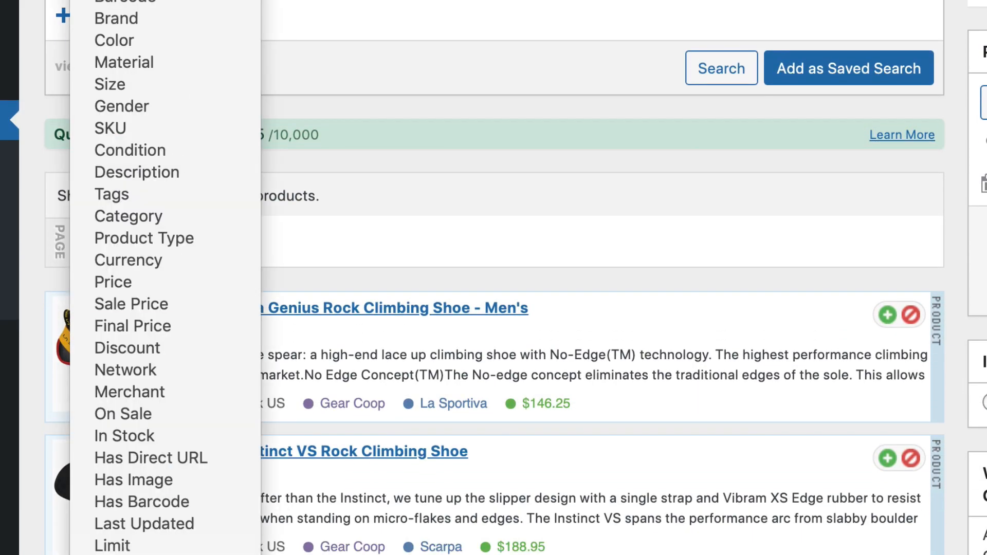
click(165, 554)
click(176, 1)
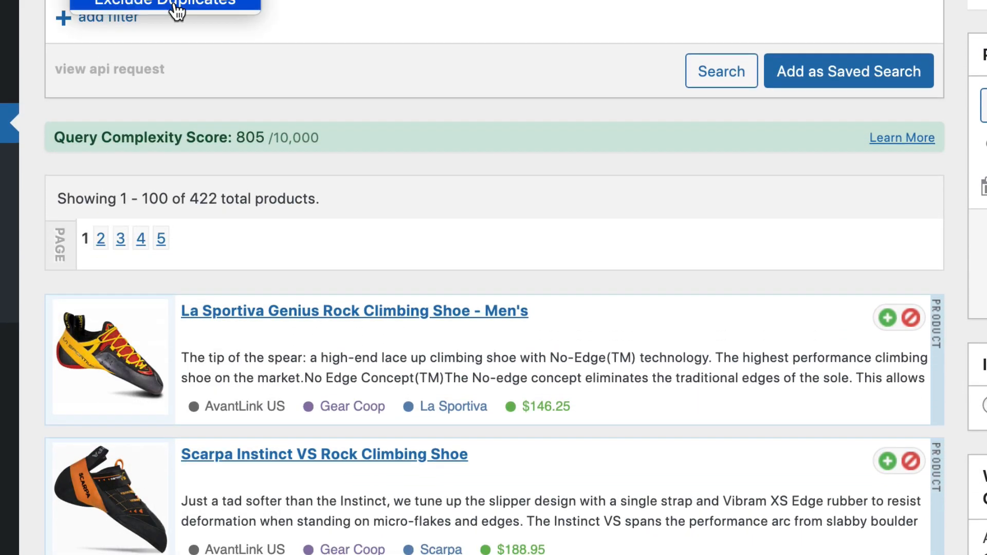
click(175, 3)
scroll(394, 310, up, 5)
Exclude duplicates that match on name|description|barcode, and rerun the product search.
click(502, 205)
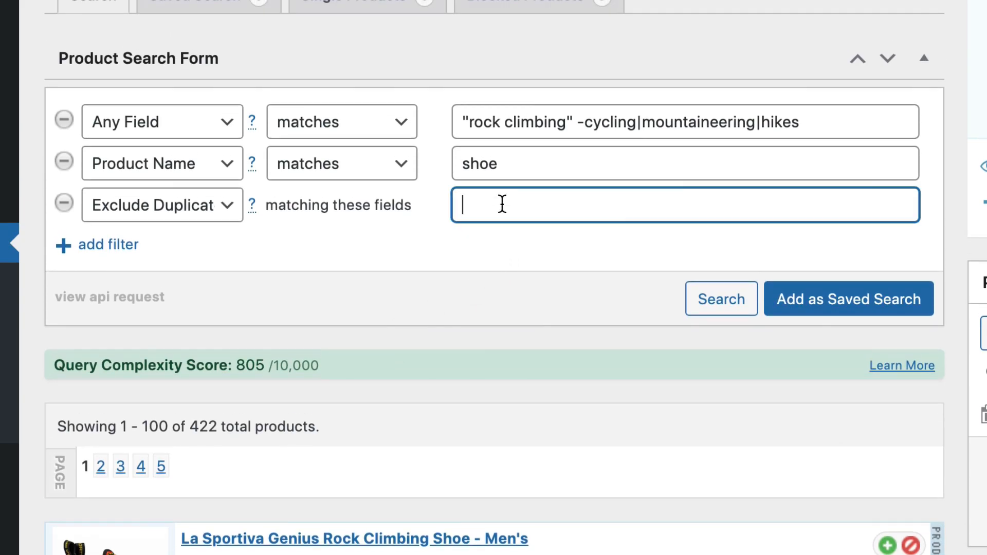
text(name|description)
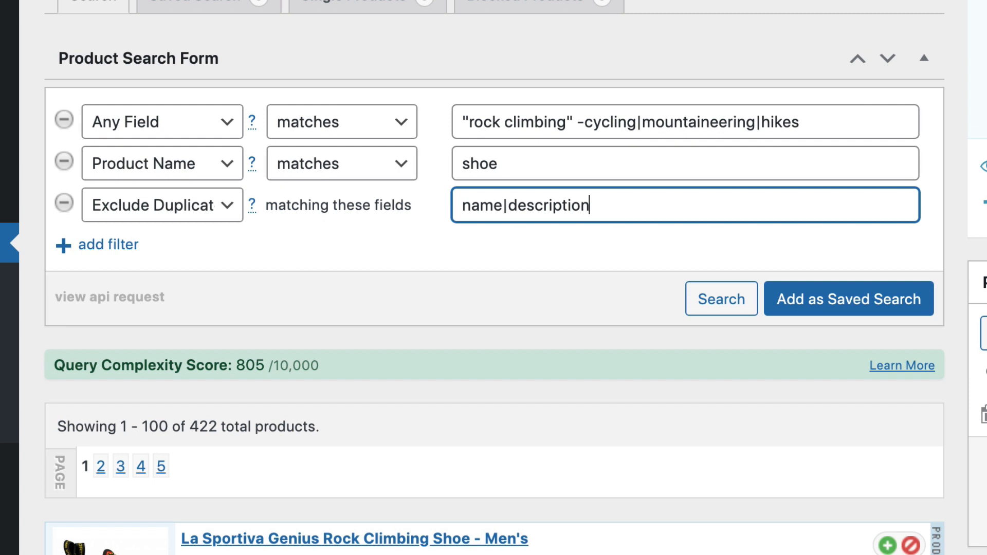
text(|barcode)
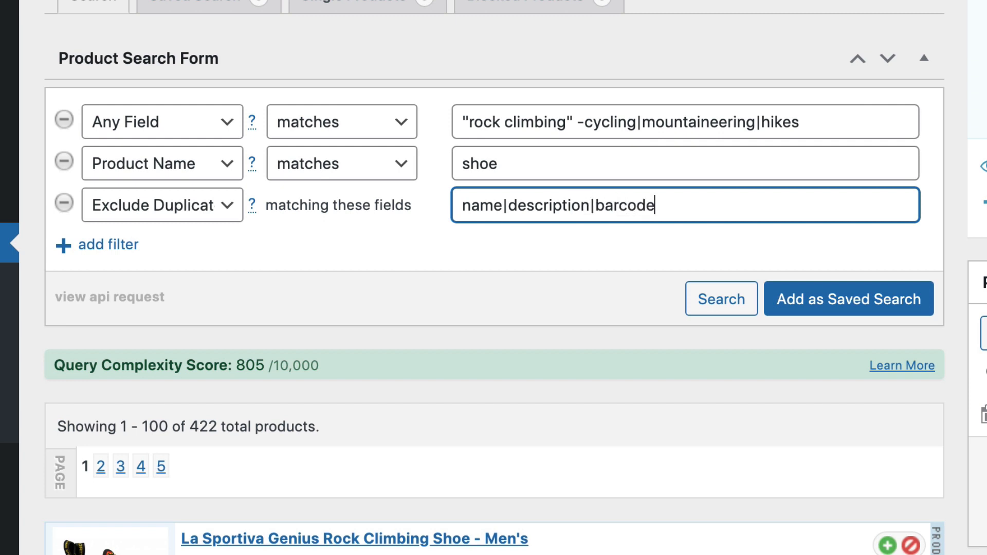
click(699, 302)
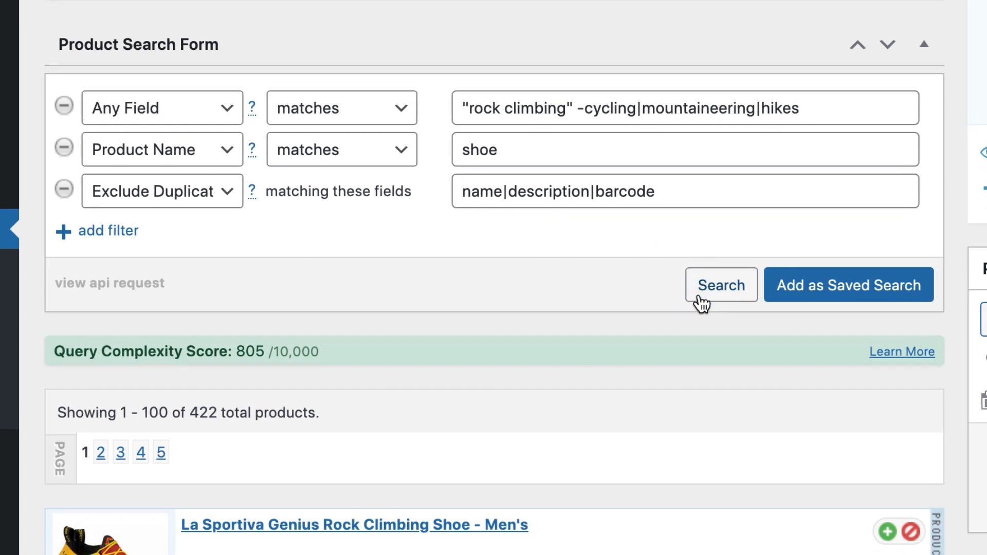
Look through the first page of deduplicated results for products that are not rock climbing shoes.
scroll(620, 323, down, 1)
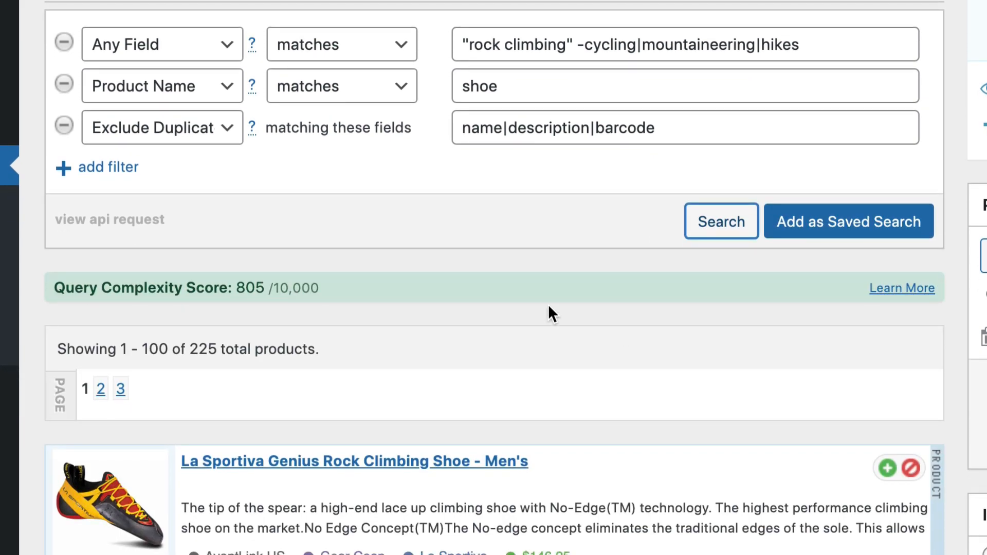
scroll(262, 386, down, 5)
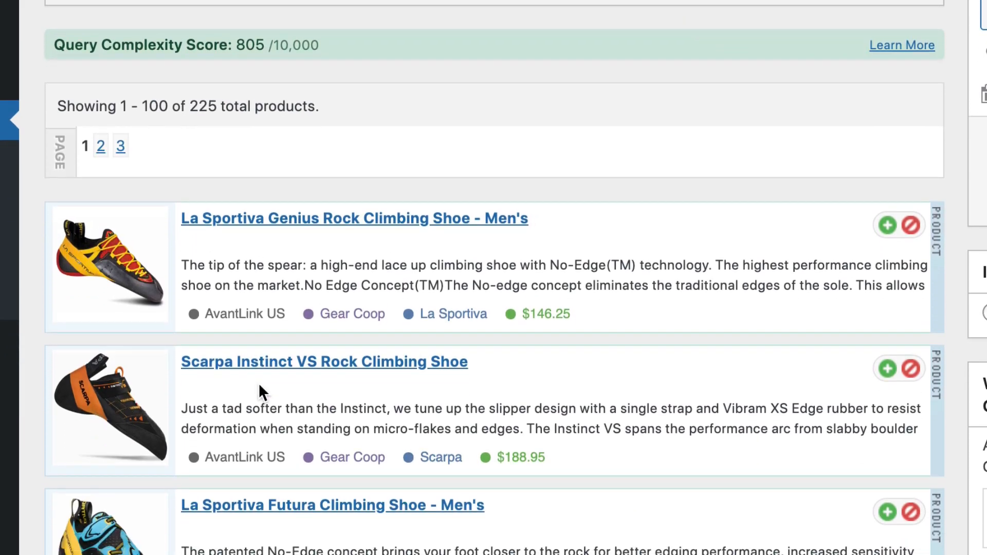
scroll(258, 384, down, 20)
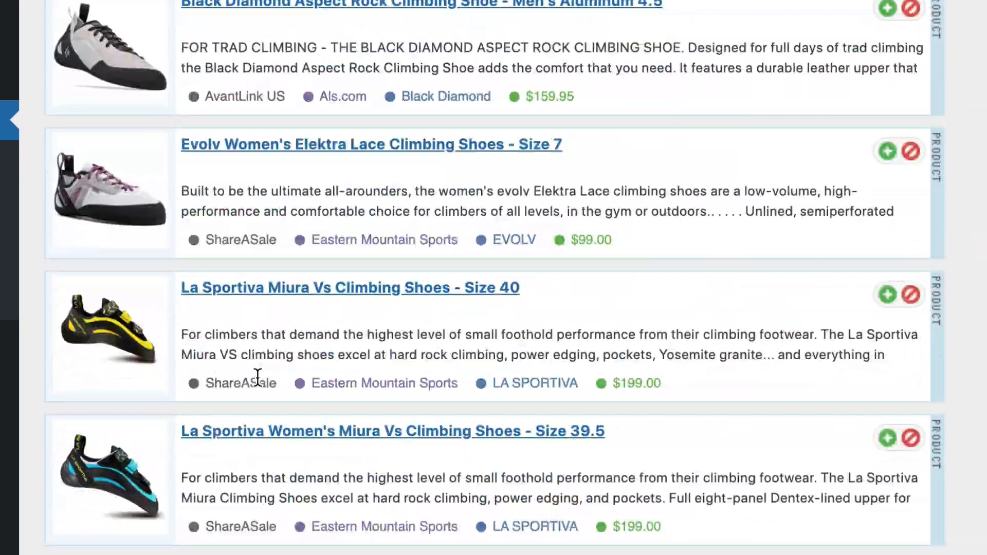
scroll(257, 378, down, 20)
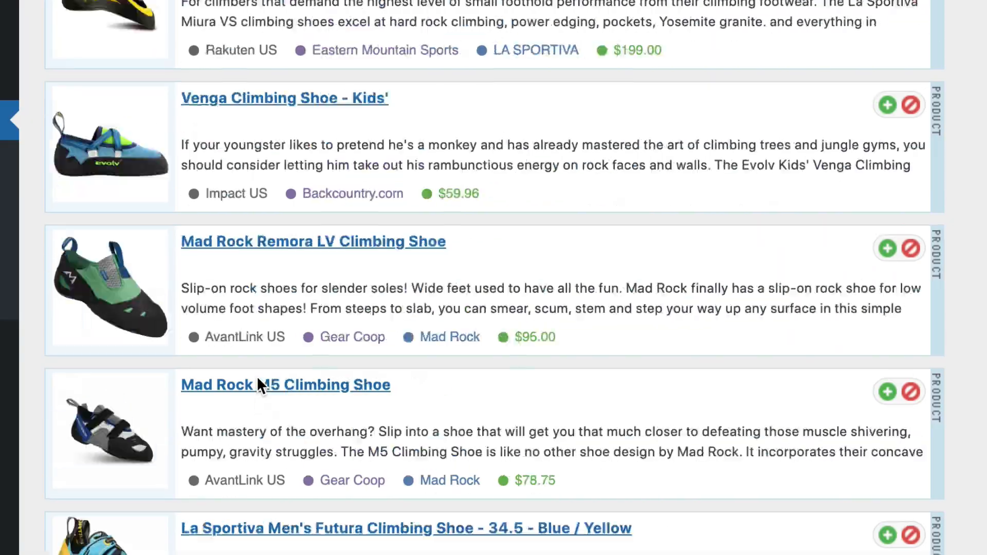
scroll(257, 375, down, 20)
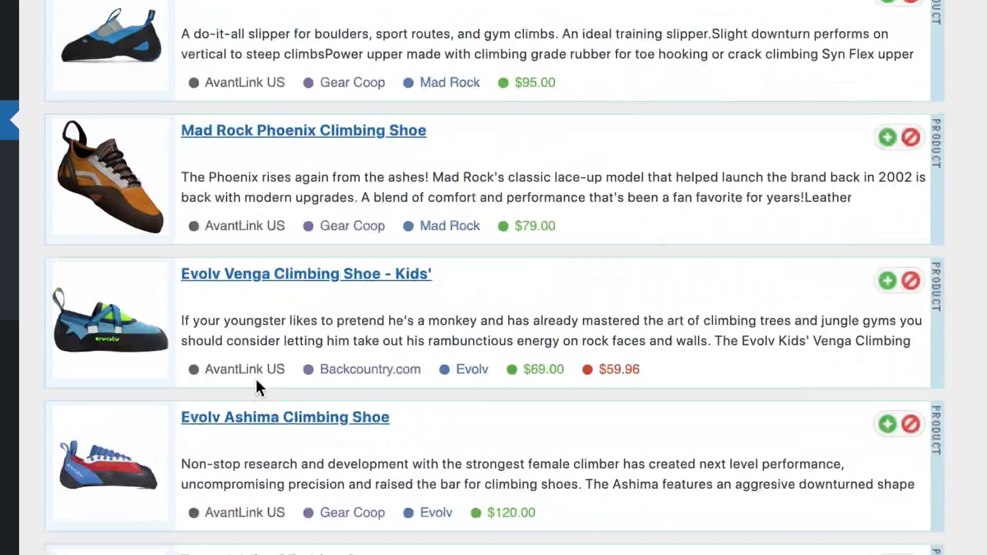
scroll(255, 378, down, 20)
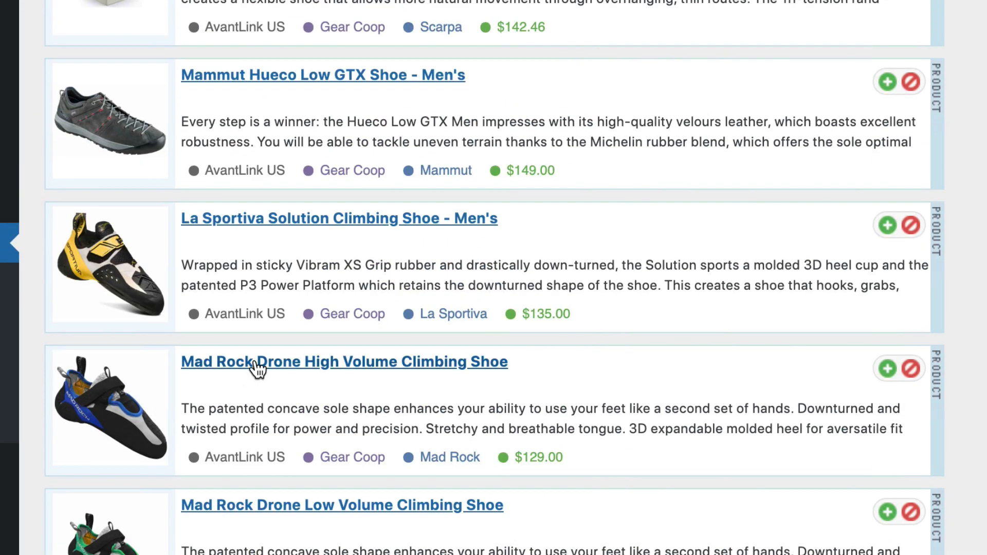
drag(288, 121, 533, 123)
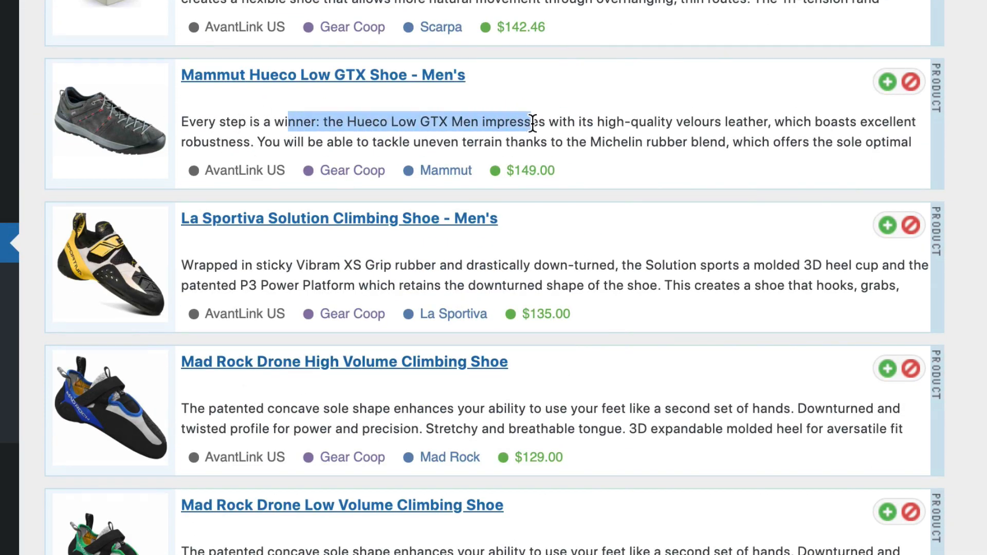
click(566, 131)
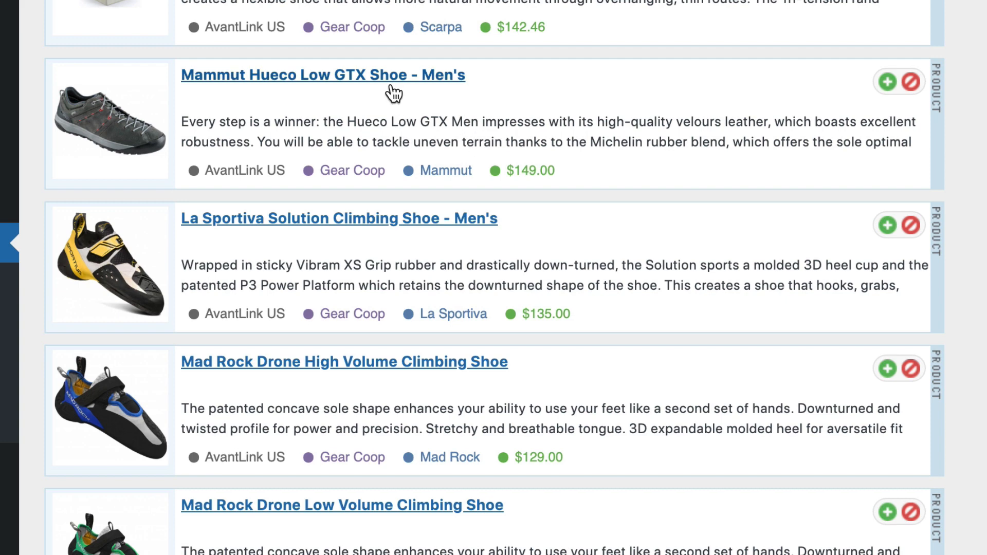
Expand the full product data of the Mammut Hueco Low GTX Shoe - Men's and examine its description, tags and other fields.
click(427, 76)
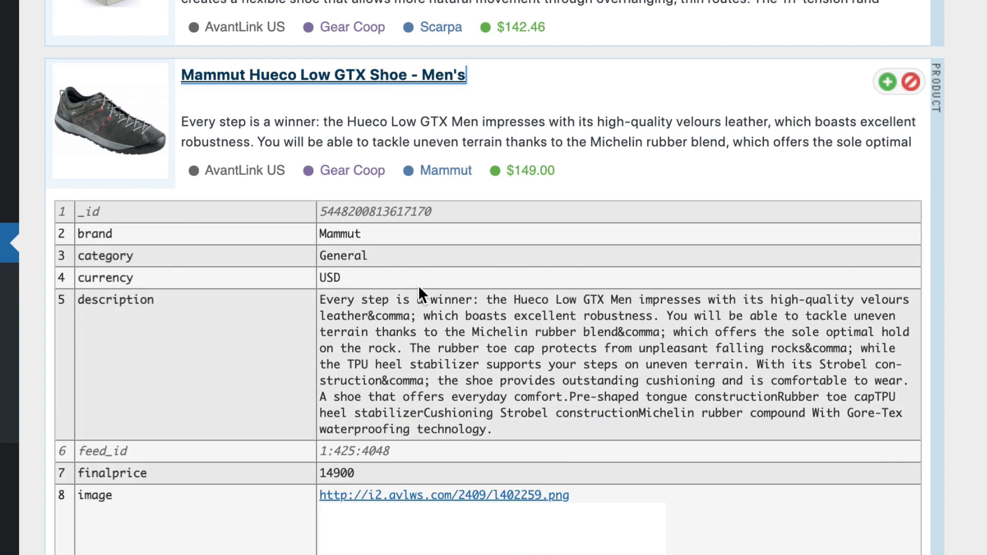
scroll(418, 285, down, 3)
scroll(403, 283, down, 1)
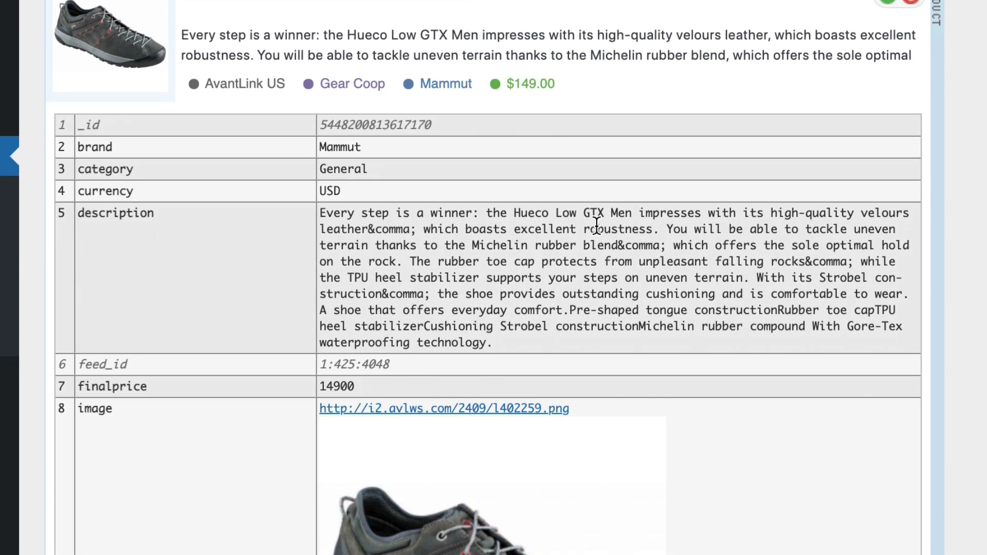
drag(596, 224, 596, 262)
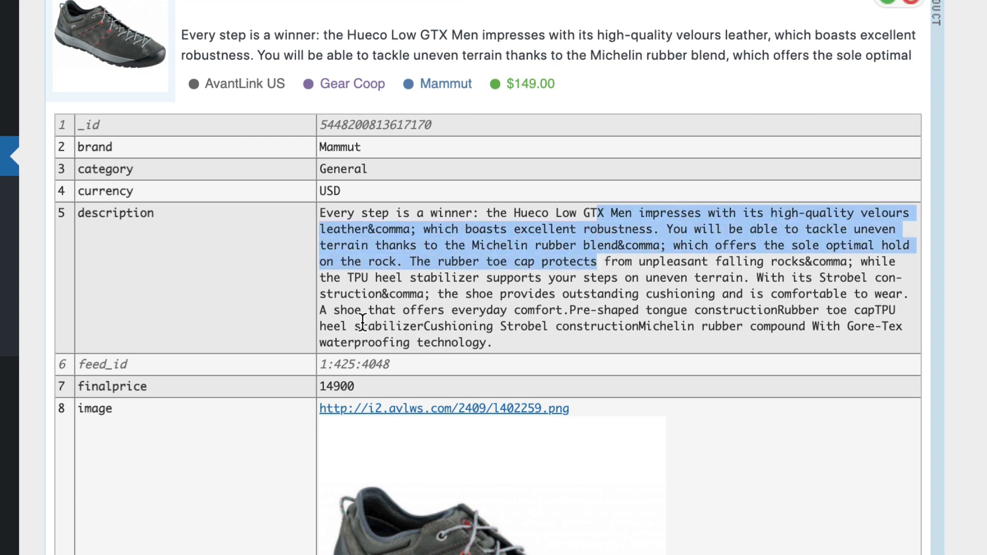
scroll(378, 318, up, 2)
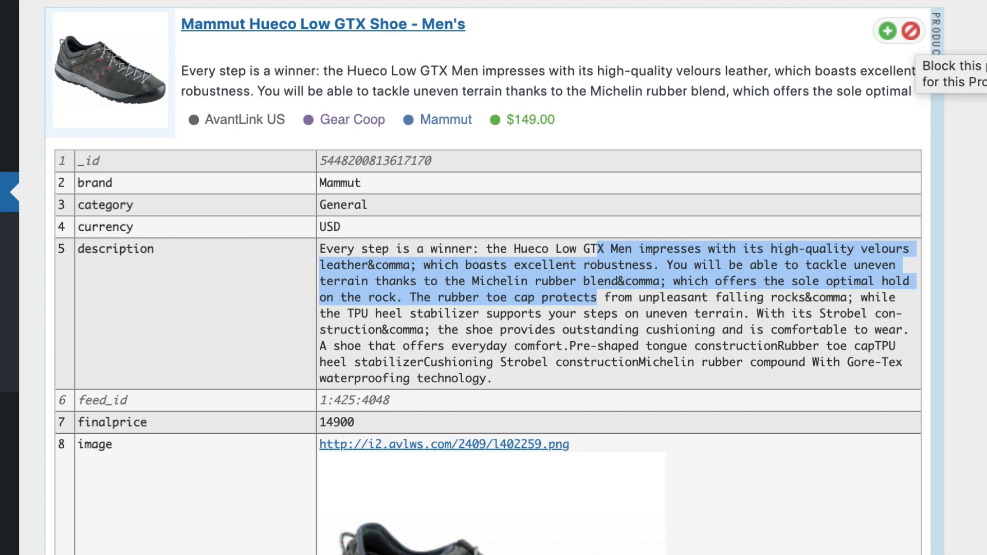
click(493, 327)
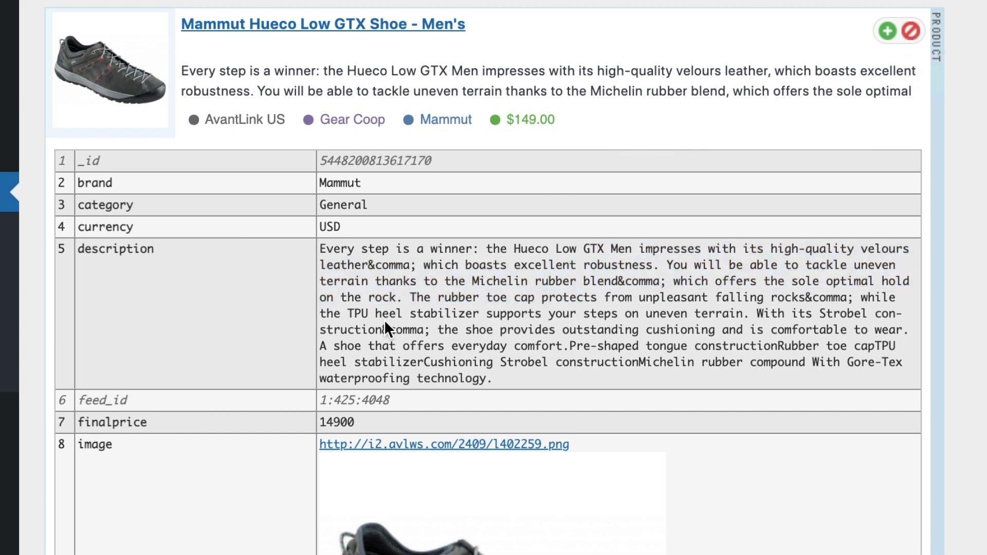
drag(394, 252, 392, 266)
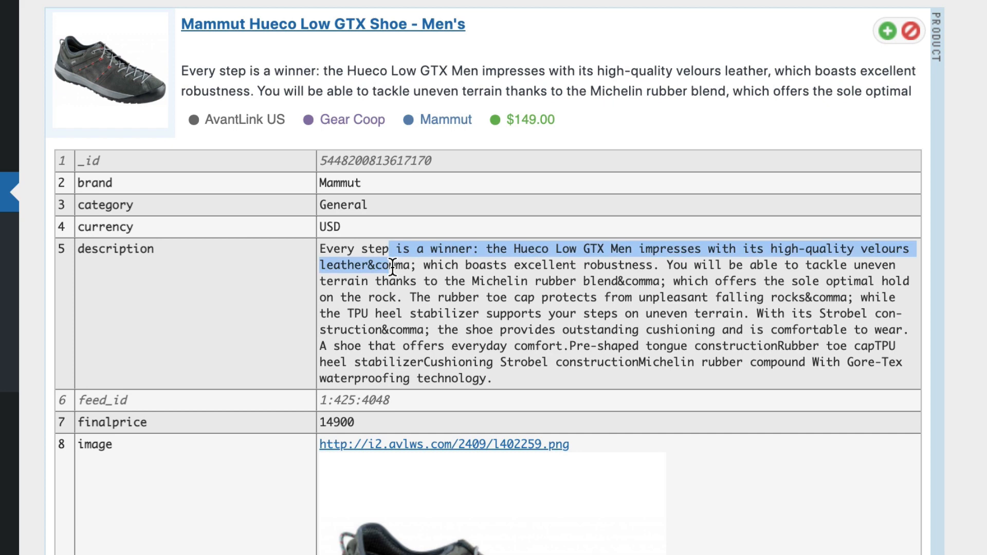
double_click(593, 248)
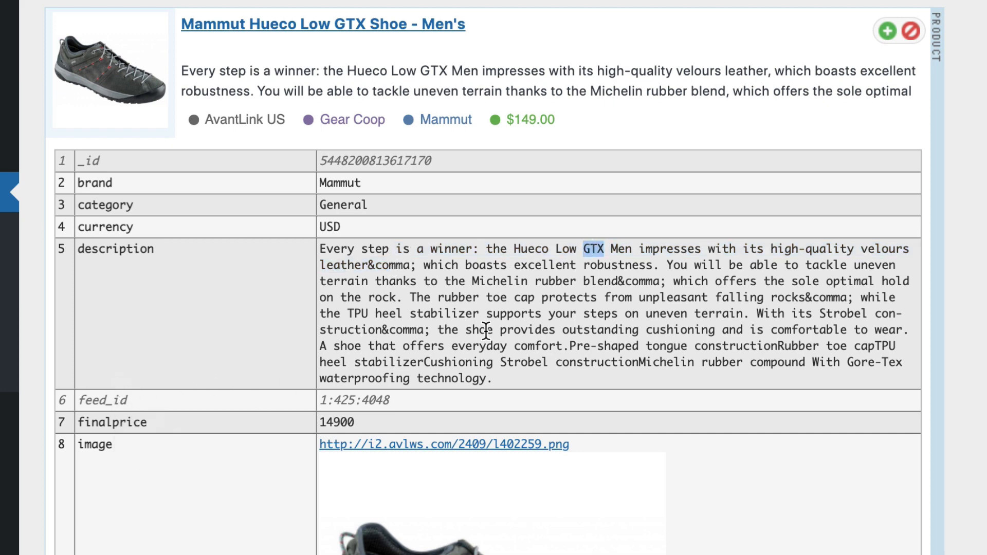
scroll(346, 298, down, 1)
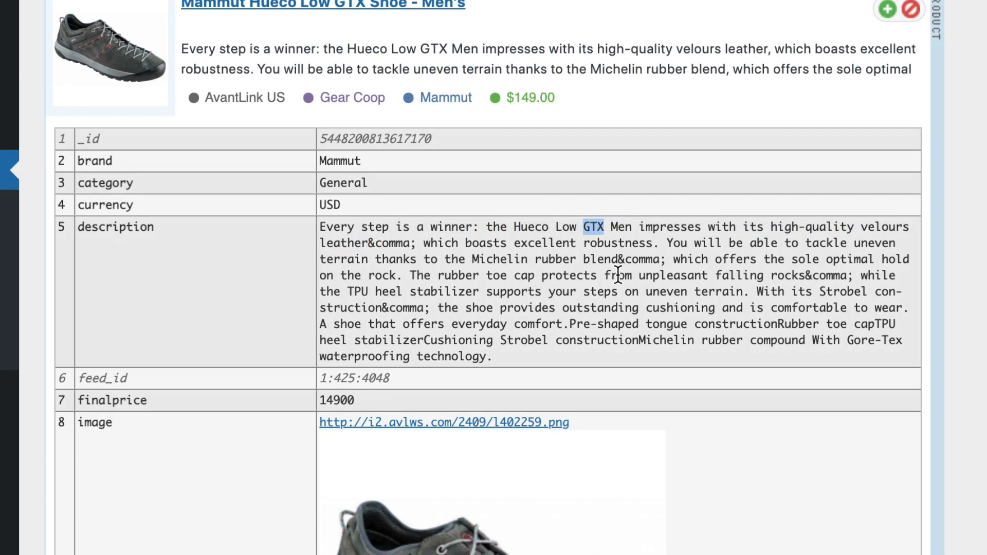
drag(674, 260, 678, 338)
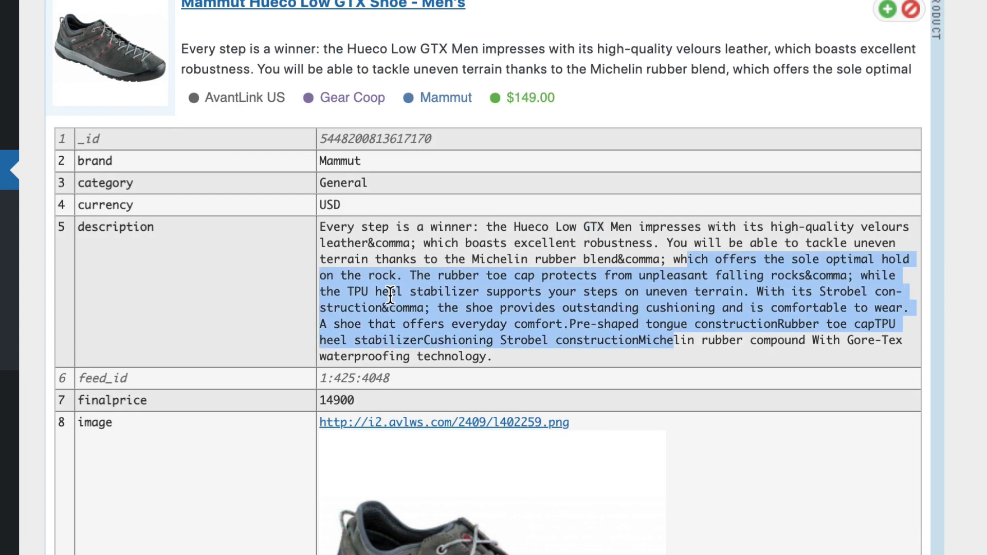
scroll(278, 293, down, 15)
scroll(280, 288, down, 20)
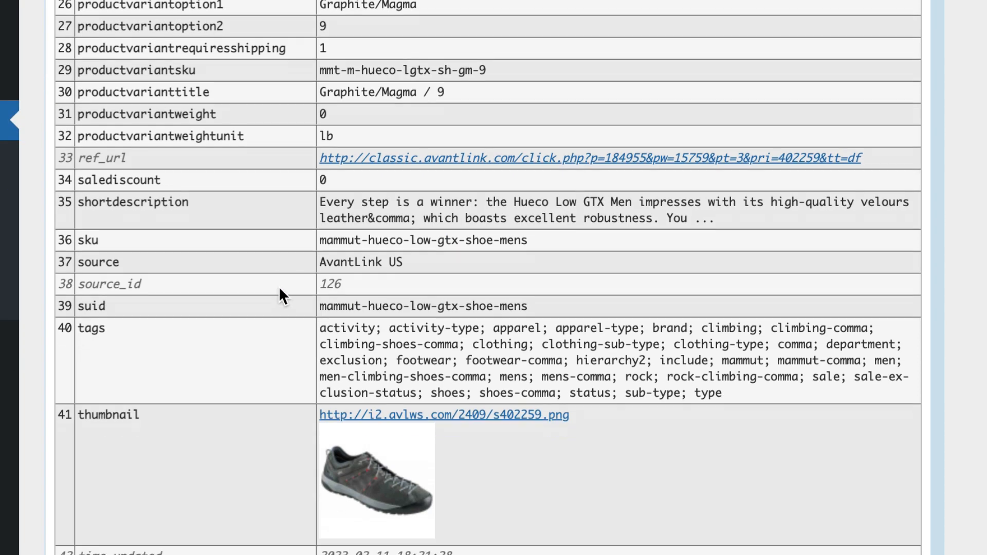
Look through the remaining products on the first results page and open the second page.
scroll(280, 296, down, 20)
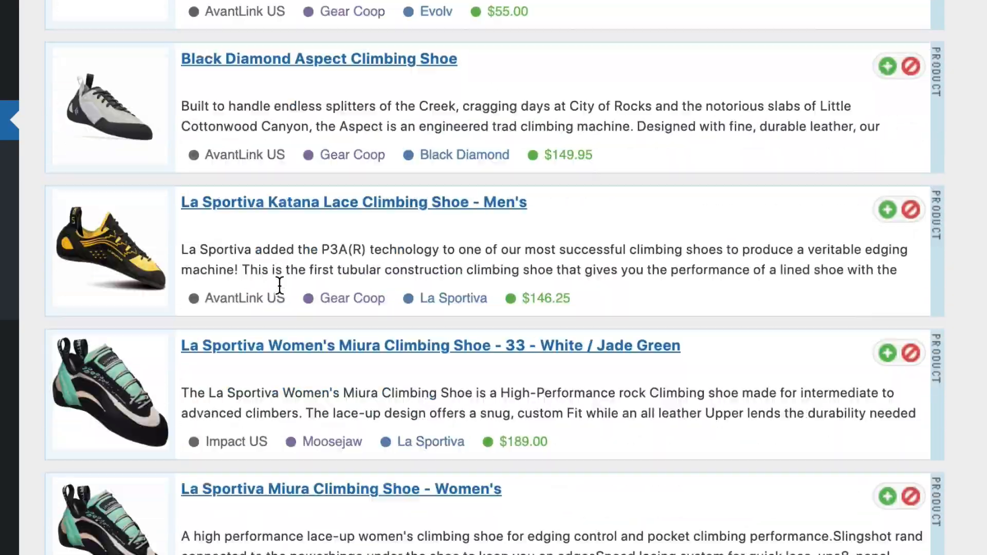
scroll(280, 287, down, 20)
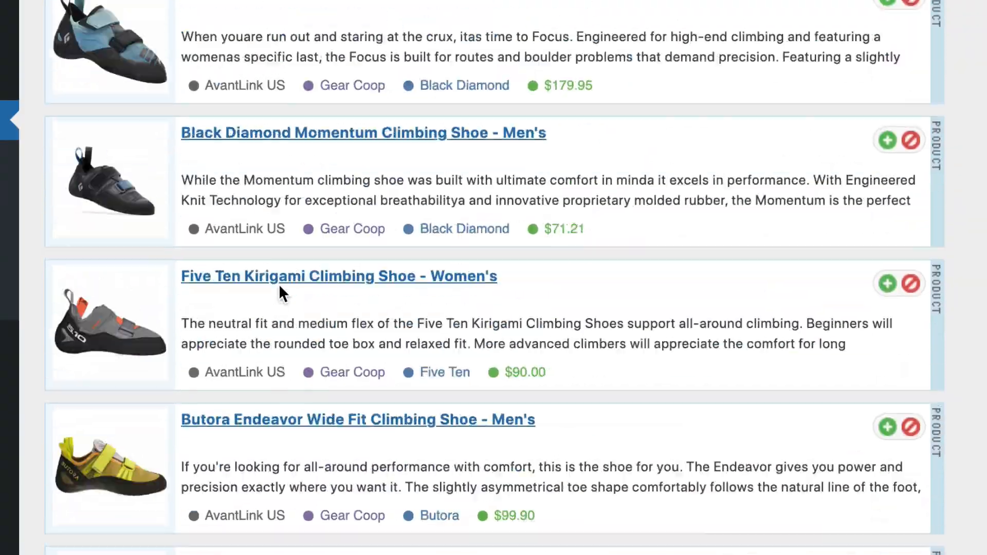
scroll(282, 295, up, 1)
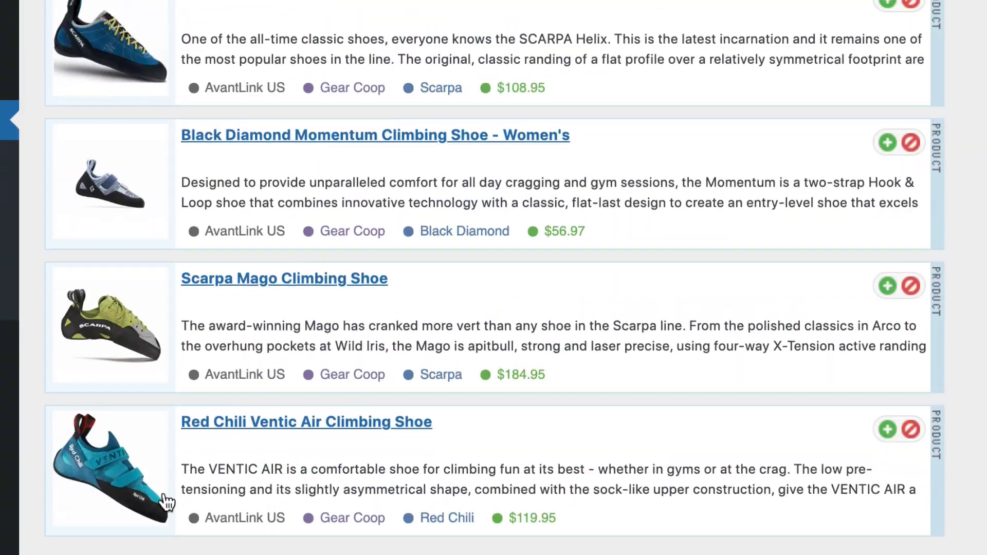
scroll(282, 295, down, 10)
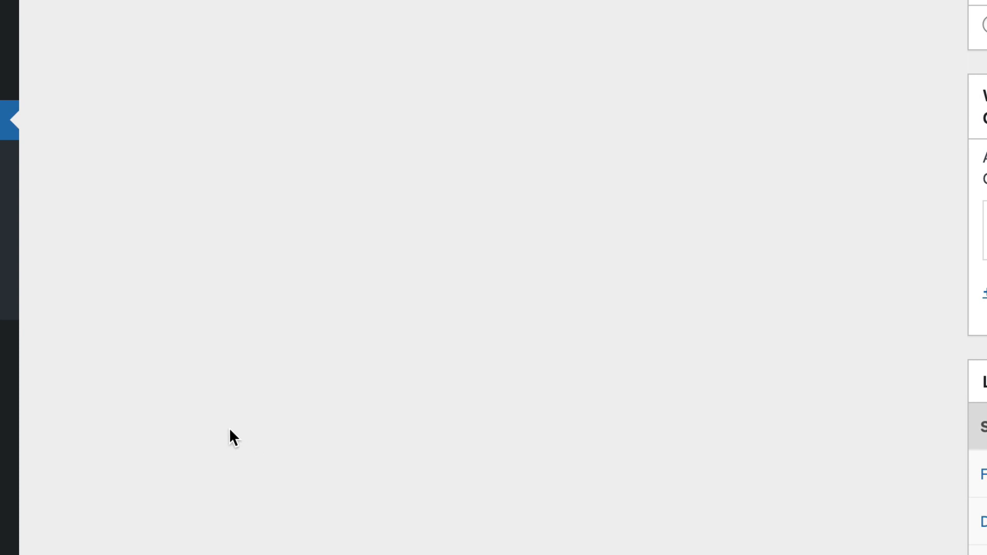
Review the second page of results for products that are not rock climbing shoes, and open the third page.
scroll(221, 437, up, 5)
scroll(215, 430, up, 6)
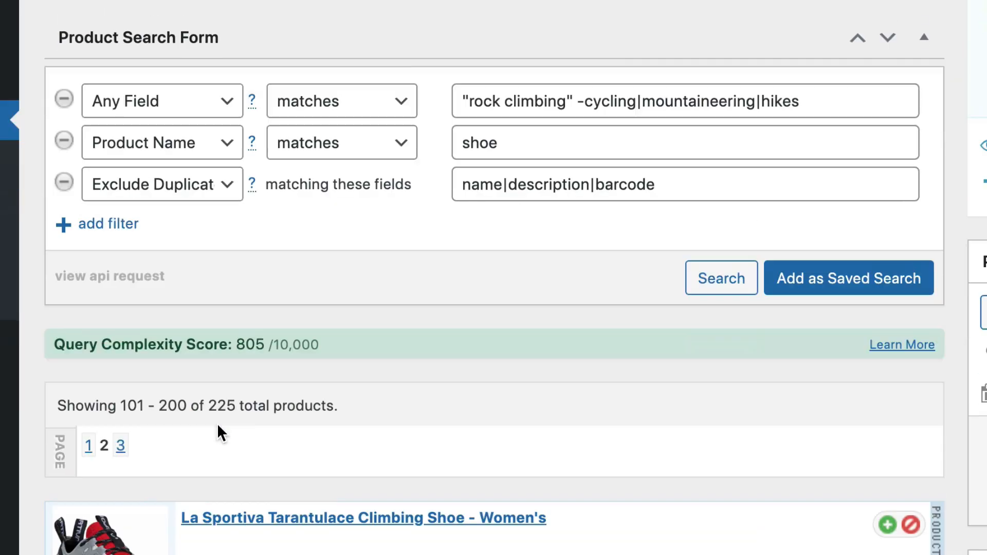
scroll(219, 427, down, 20)
scroll(221, 424, down, 3)
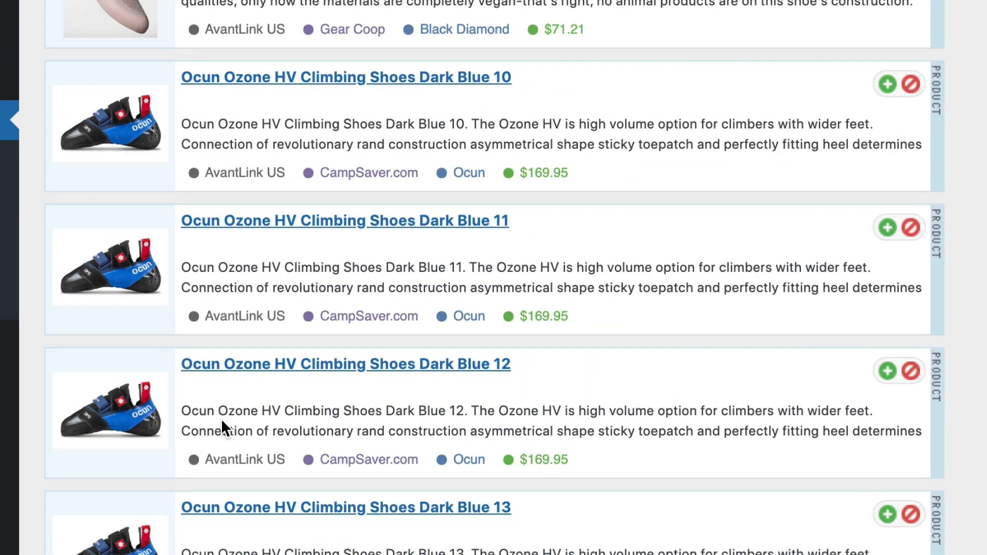
scroll(213, 423, up, 2)
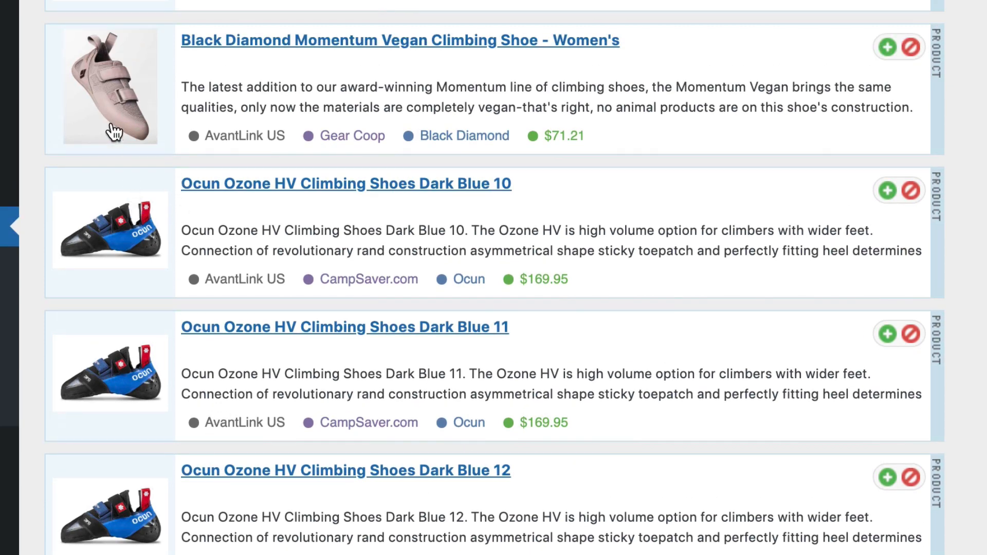
scroll(90, 414, down, 9)
scroll(88, 417, down, 1)
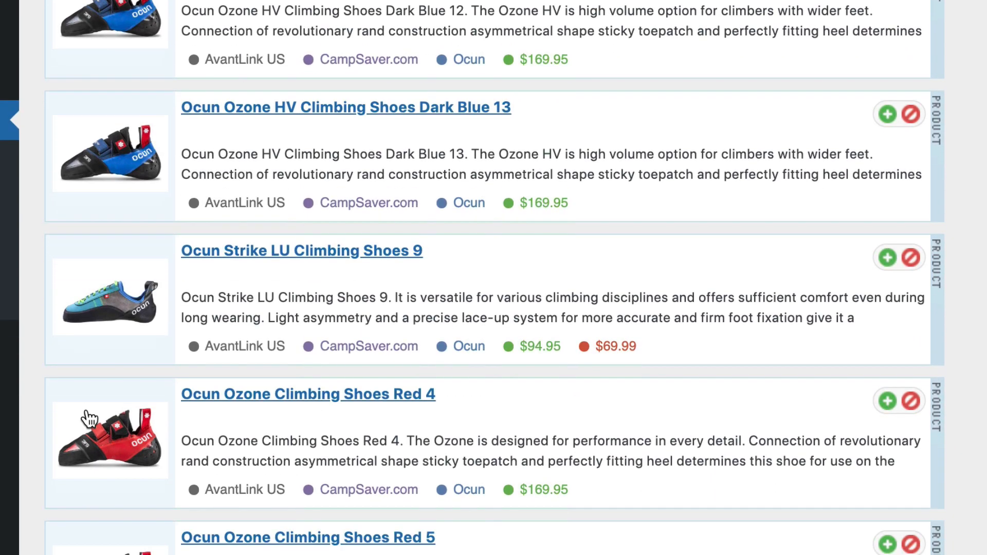
scroll(88, 419, down, 20)
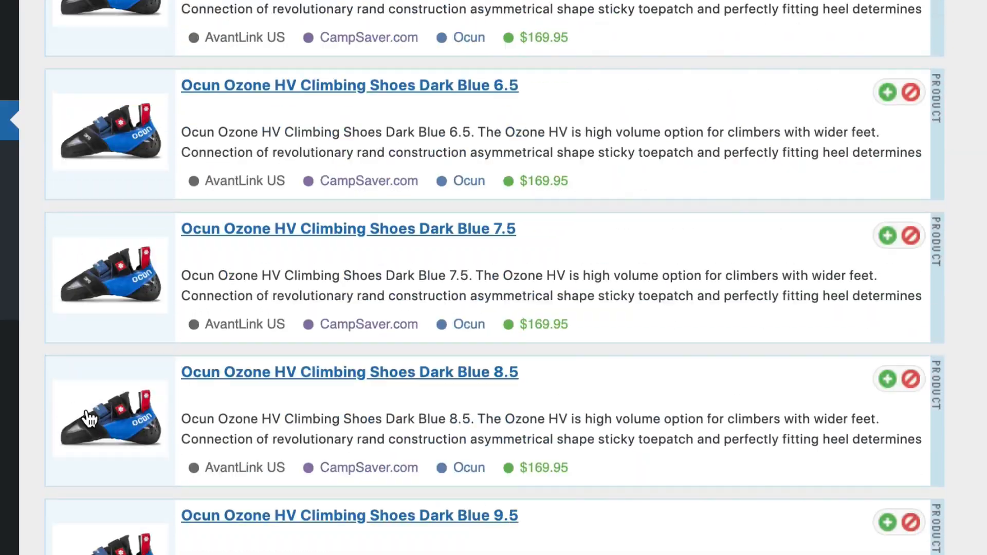
scroll(88, 419, down, 20)
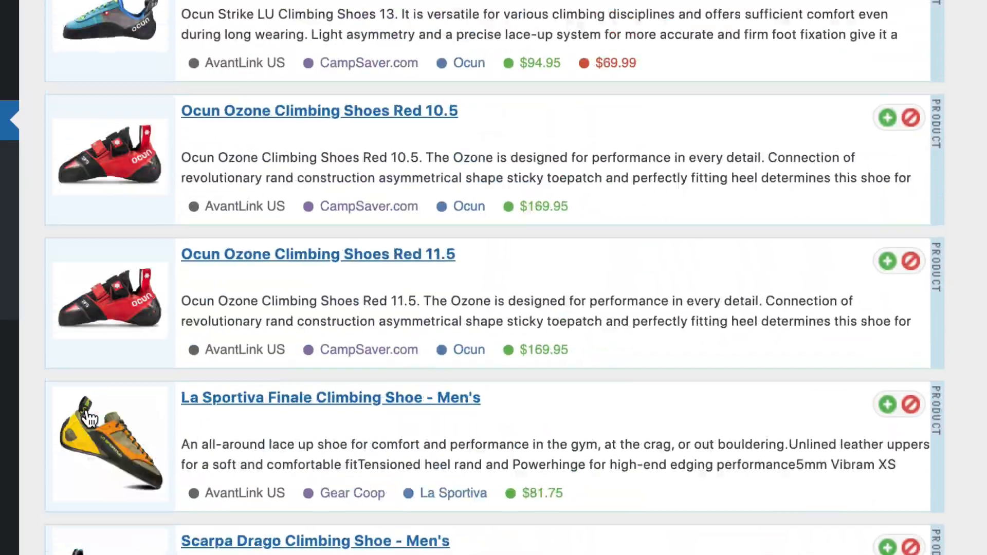
scroll(88, 418, down, 20)
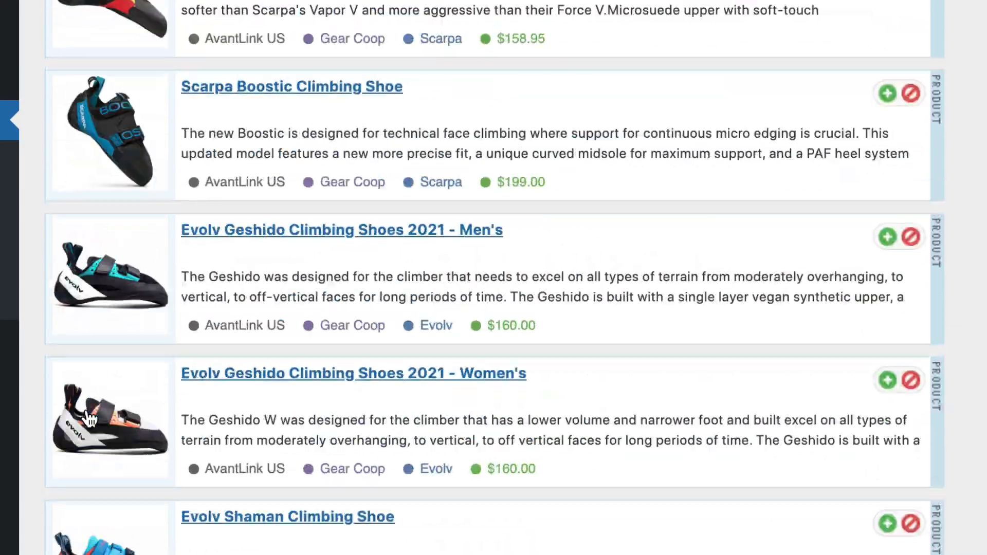
scroll(89, 419, down, 20)
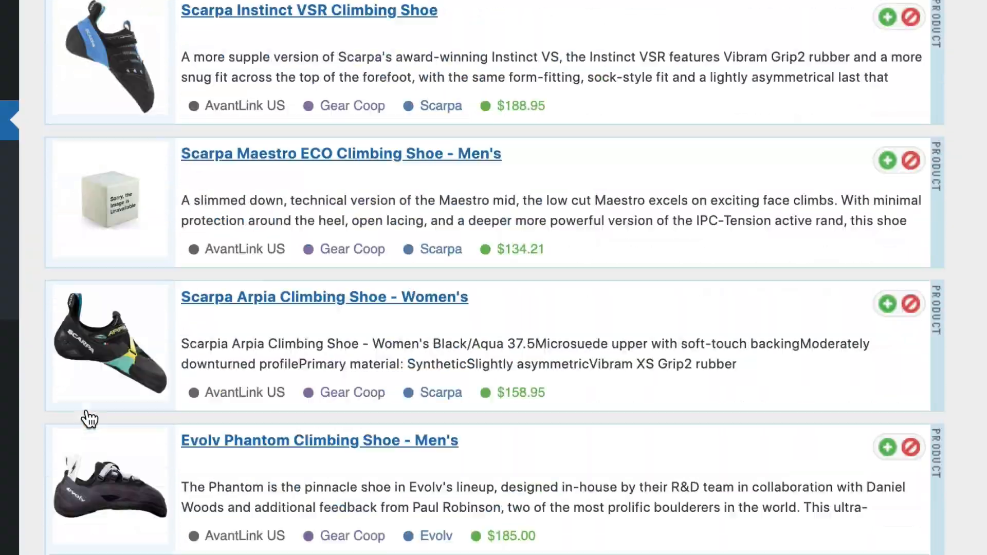
scroll(82, 436, down, 20)
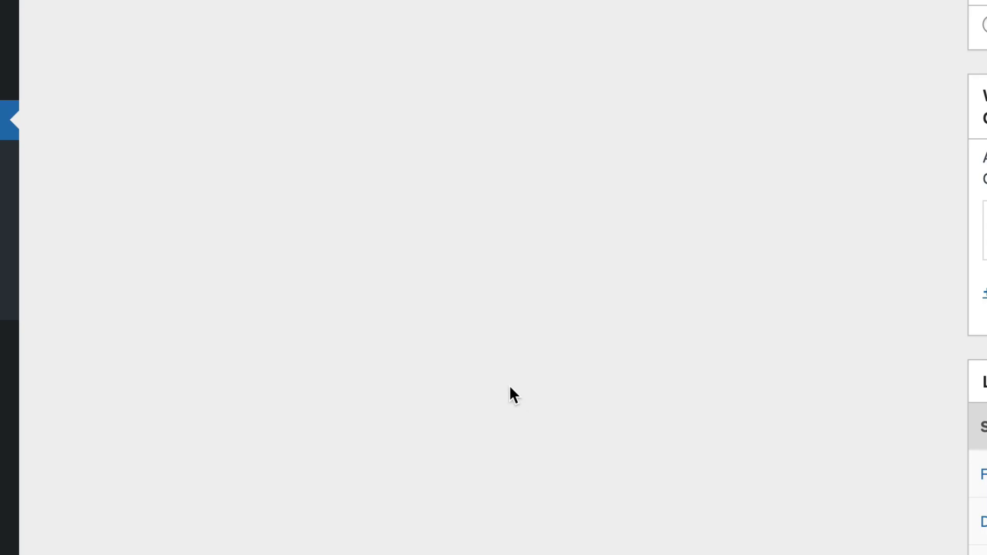
Check the third page of results for products that are not rock climbing shoes.
scroll(323, 344, down, 10)
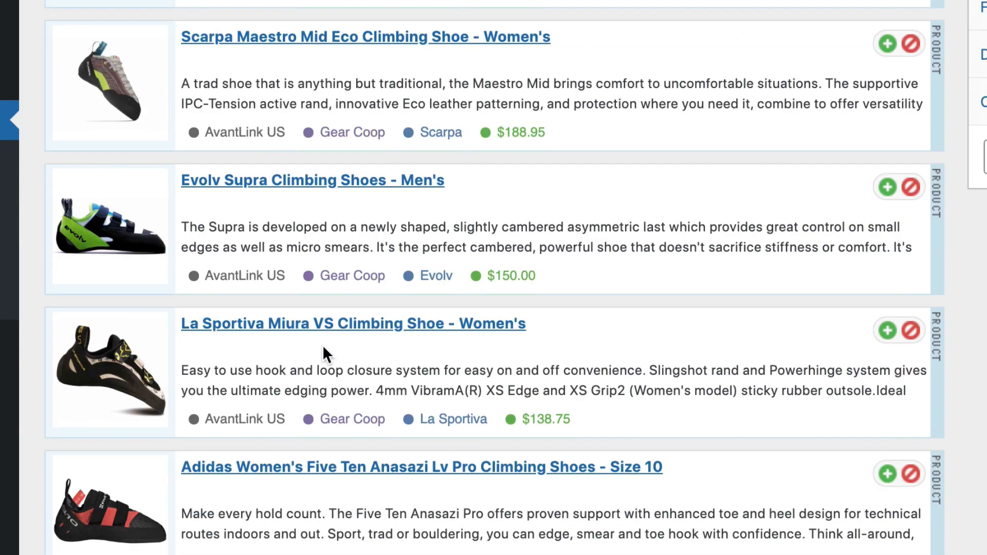
scroll(322, 344, down, 20)
scroll(323, 346, up, 7)
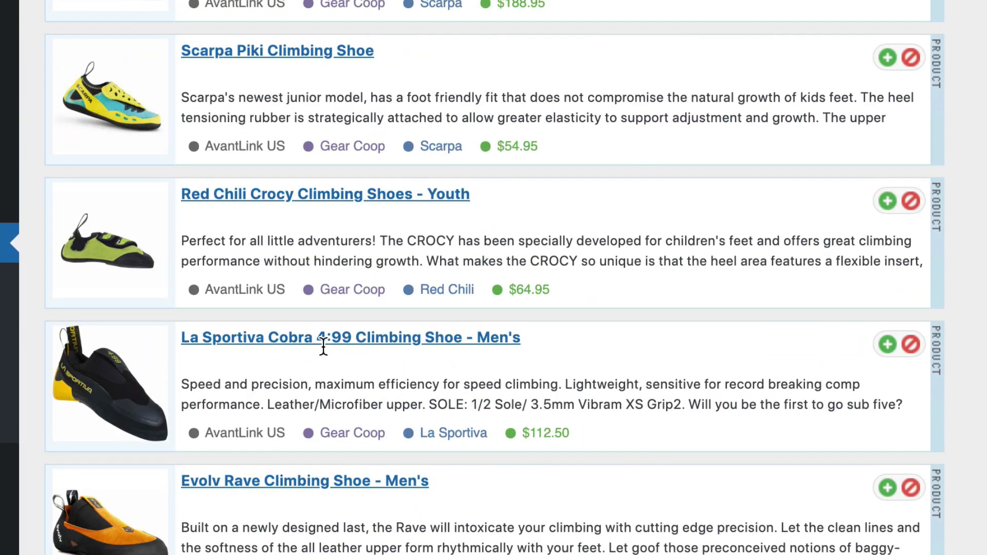
scroll(324, 354, down, 20)
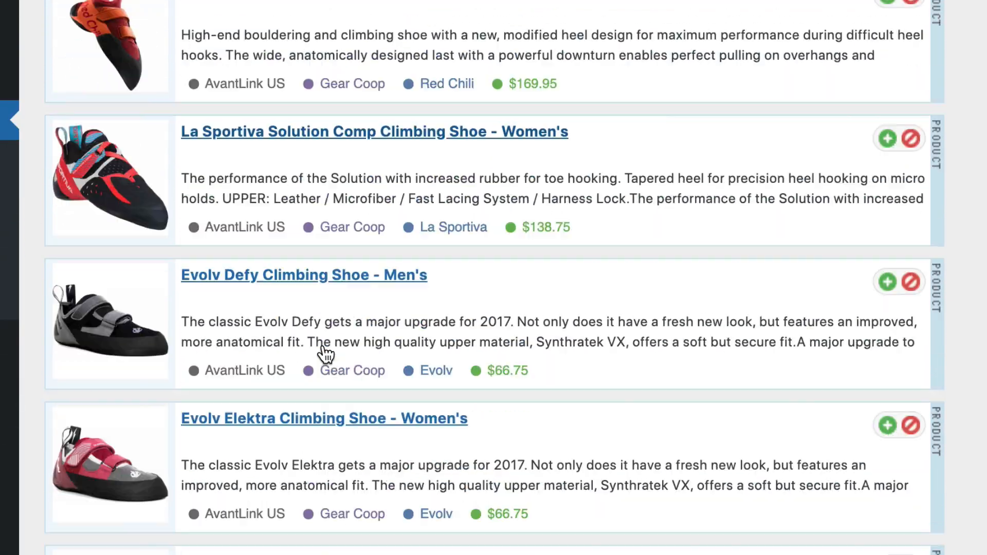
scroll(324, 354, down, 3)
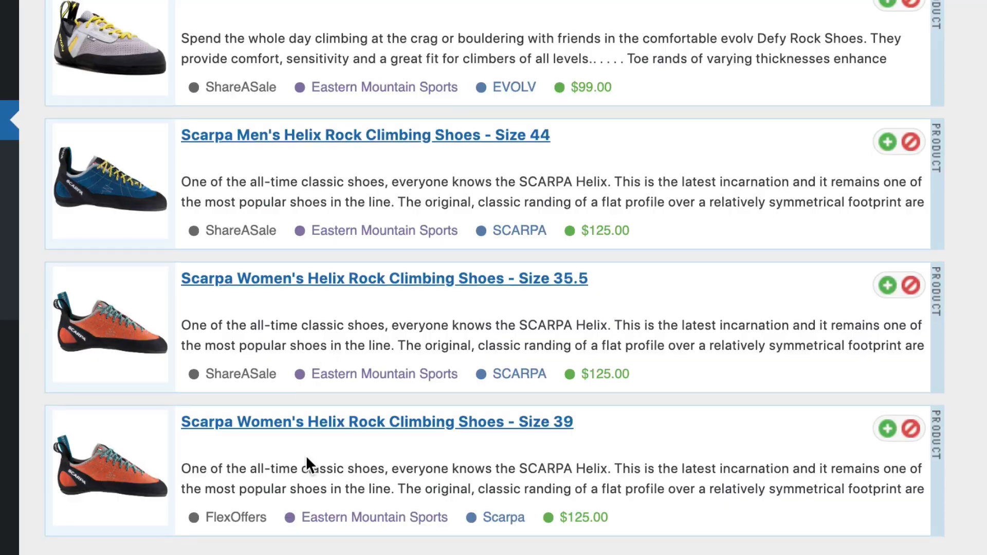
Add GTX to the excluded keywords in the Any Field filter and rerun the product search.
scroll(309, 465, up, 20)
scroll(773, 372, down, 2)
click(812, 335)
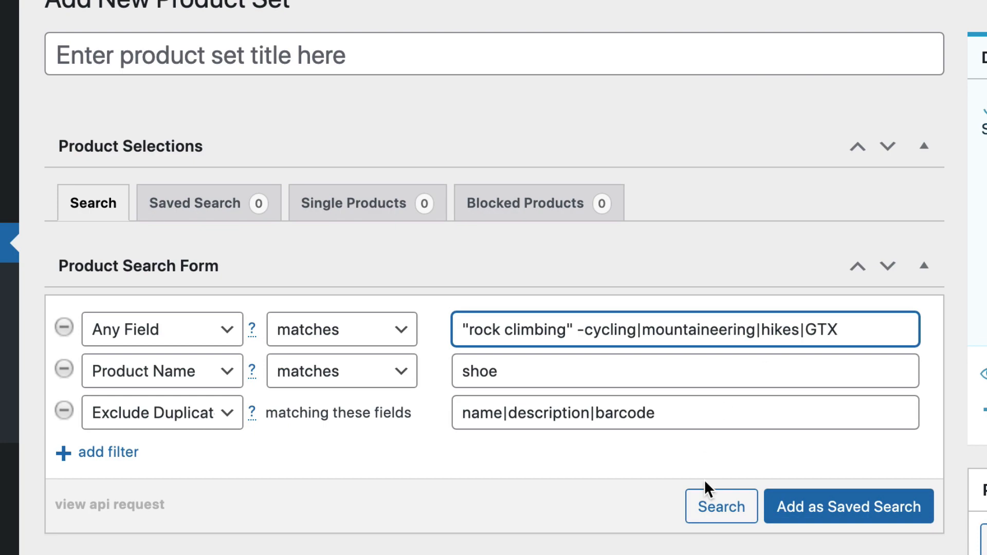
click(711, 498)
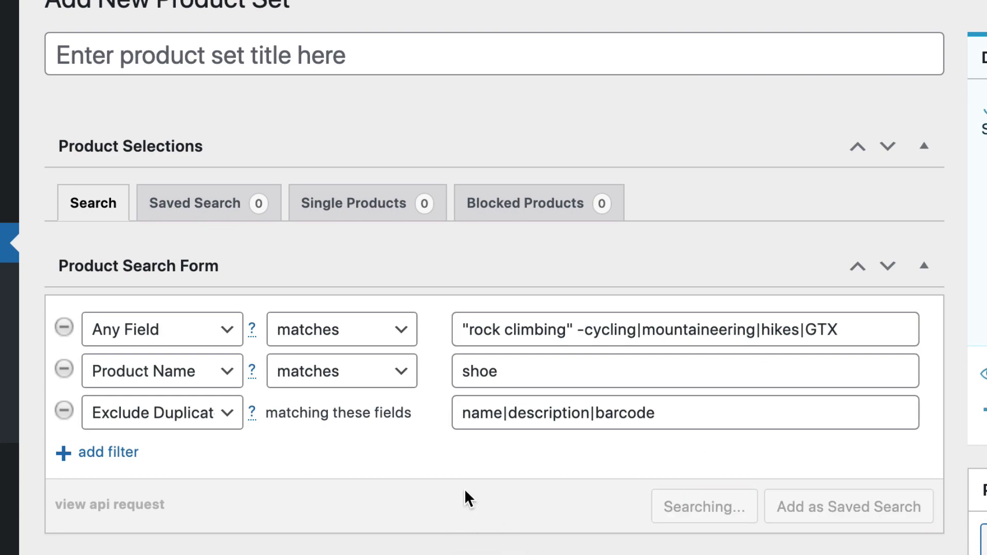
Scan the updated search results for unsuitable products and for products without a proper image.
scroll(450, 477, down, 6)
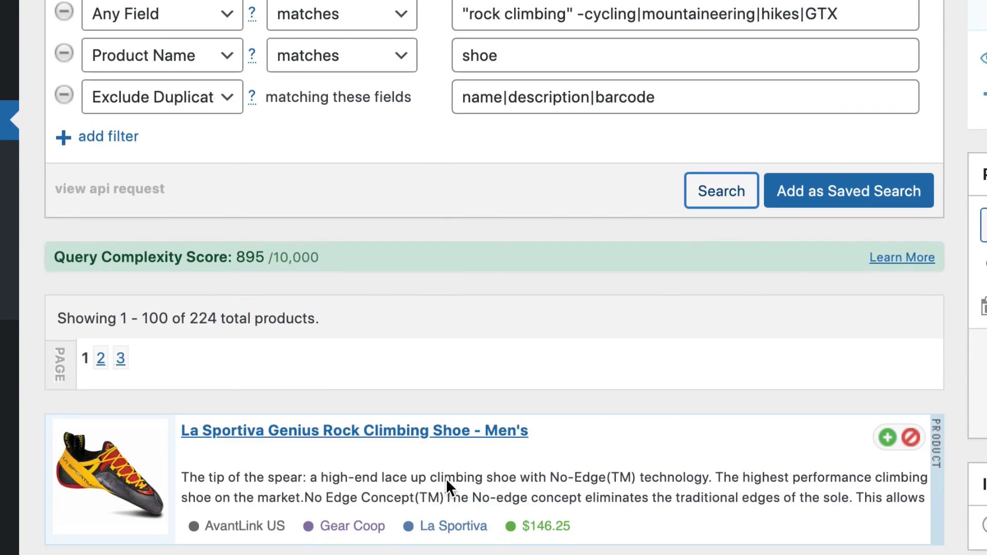
scroll(446, 478, down, 20)
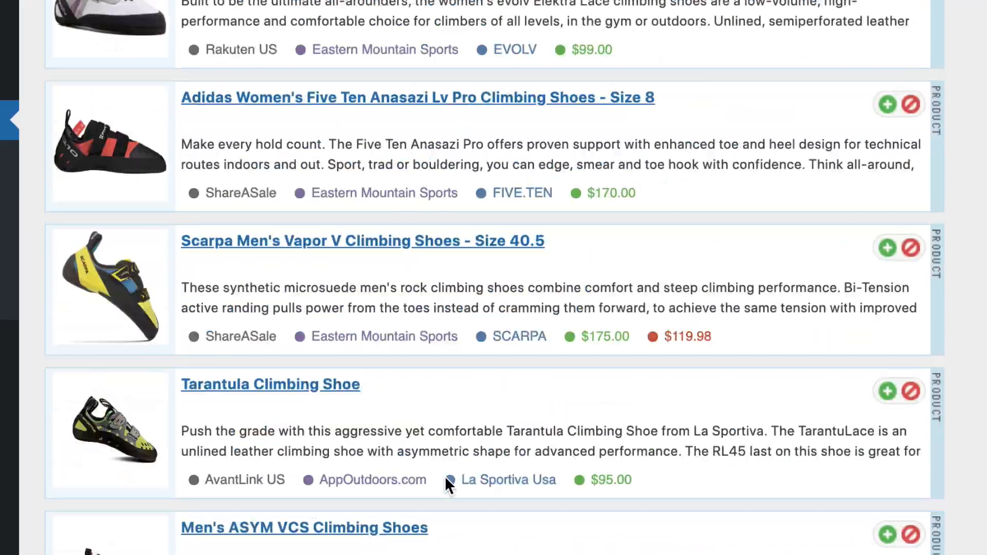
scroll(445, 477, down, 17)
scroll(445, 477, down, 20)
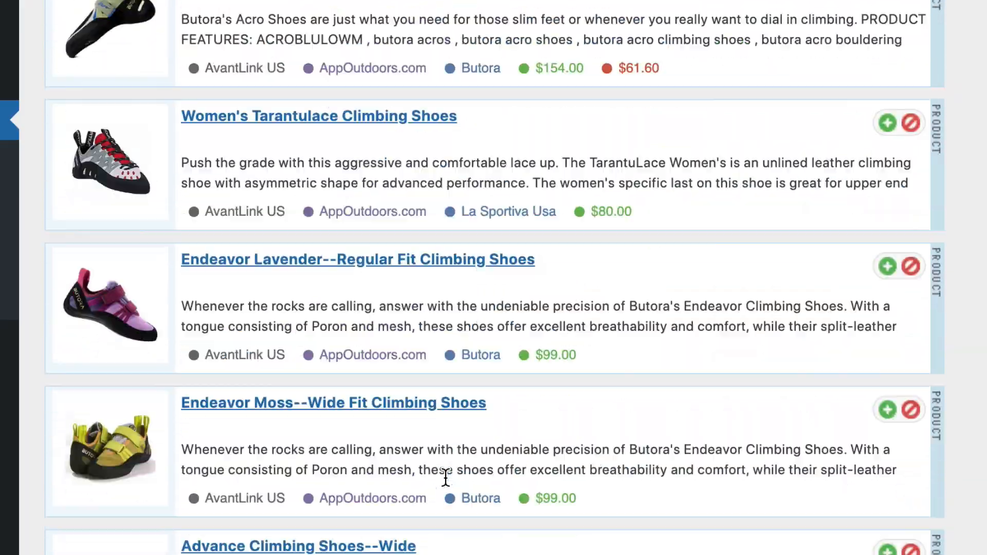
scroll(446, 481, down, 9)
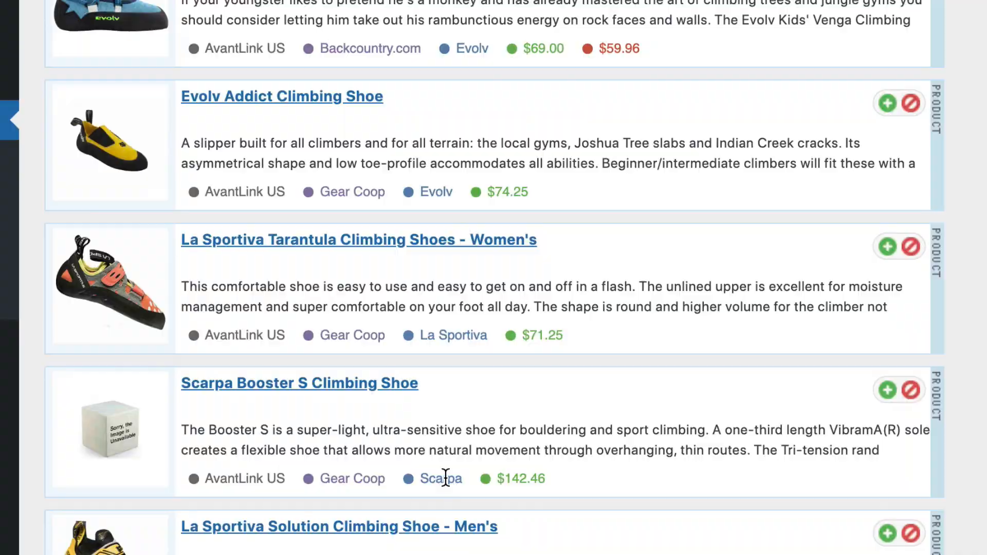
scroll(446, 477, down, 20)
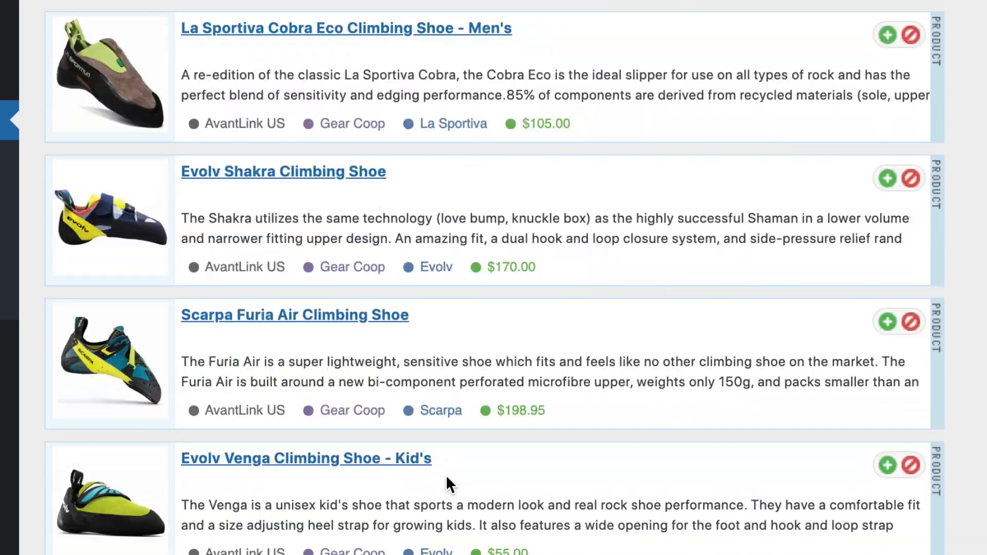
scroll(446, 473, up, 20)
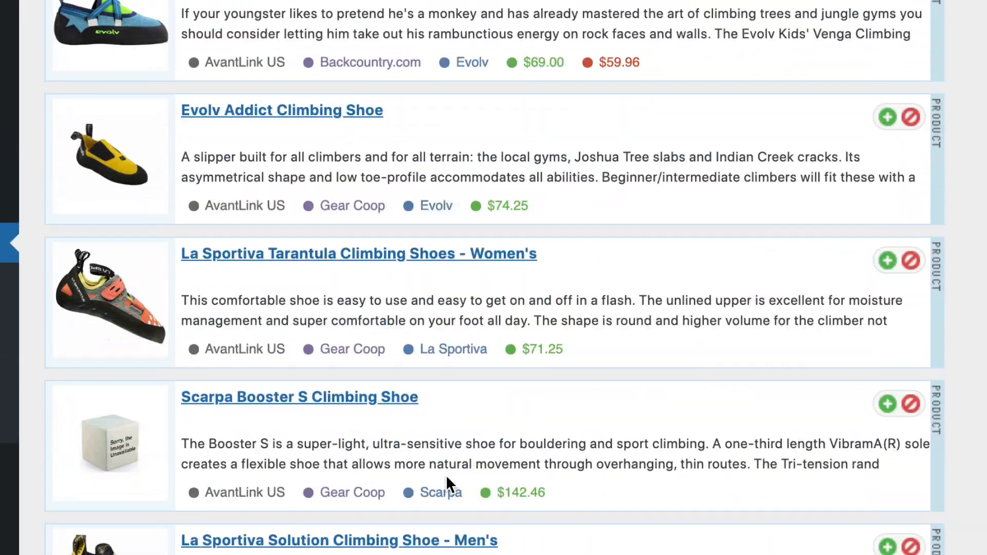
scroll(425, 459, down, 5)
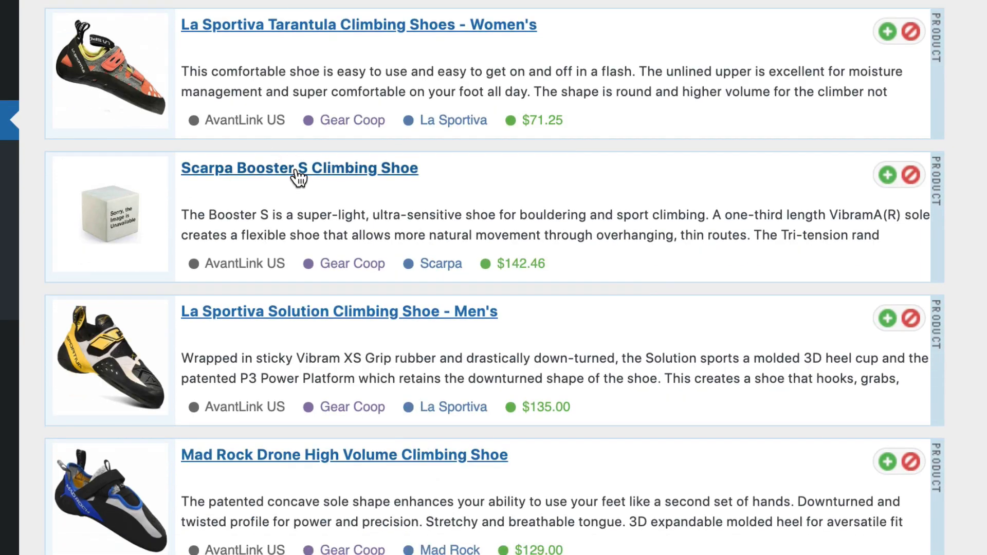
Expand the full product data of the Scarpa Booster S Climbing Shoe and examine its description and image fields.
click(210, 175)
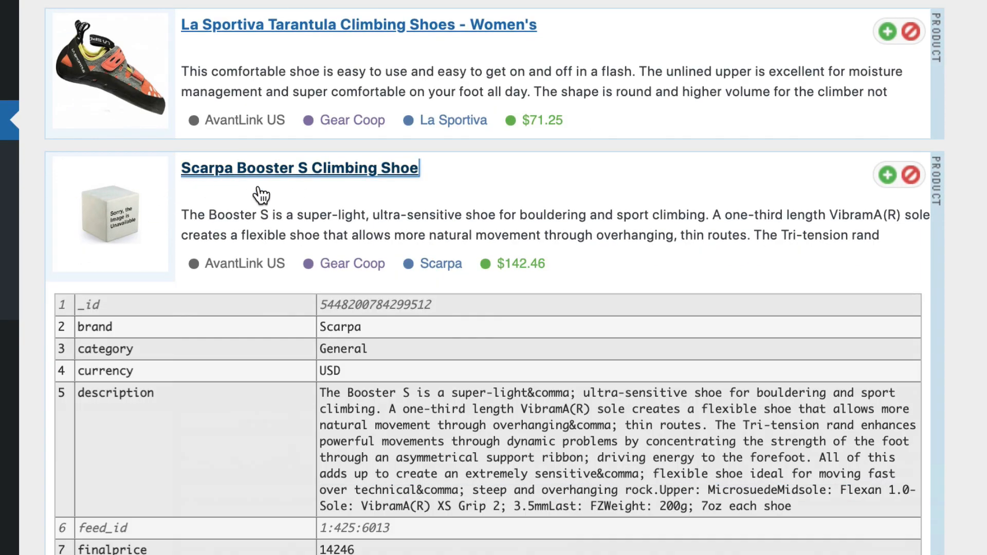
scroll(588, 345, down, 1)
scroll(587, 345, down, 5)
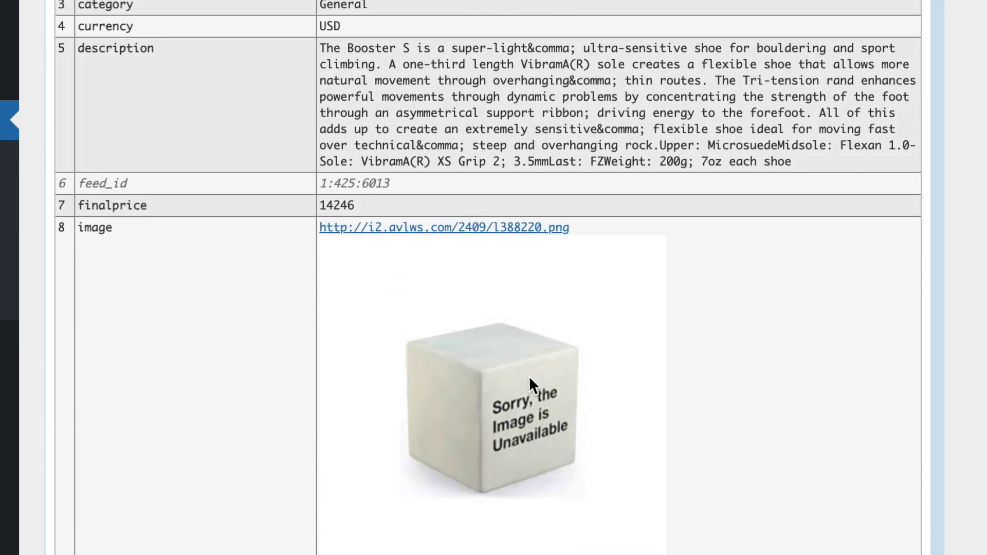
scroll(528, 380, up, 1)
scroll(573, 512, up, 1)
scroll(571, 514, down, 1)
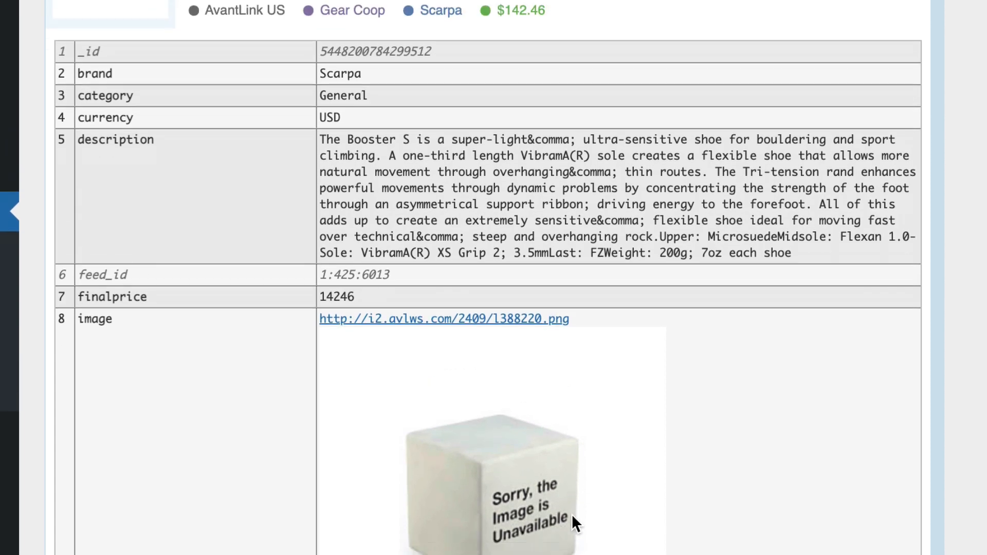
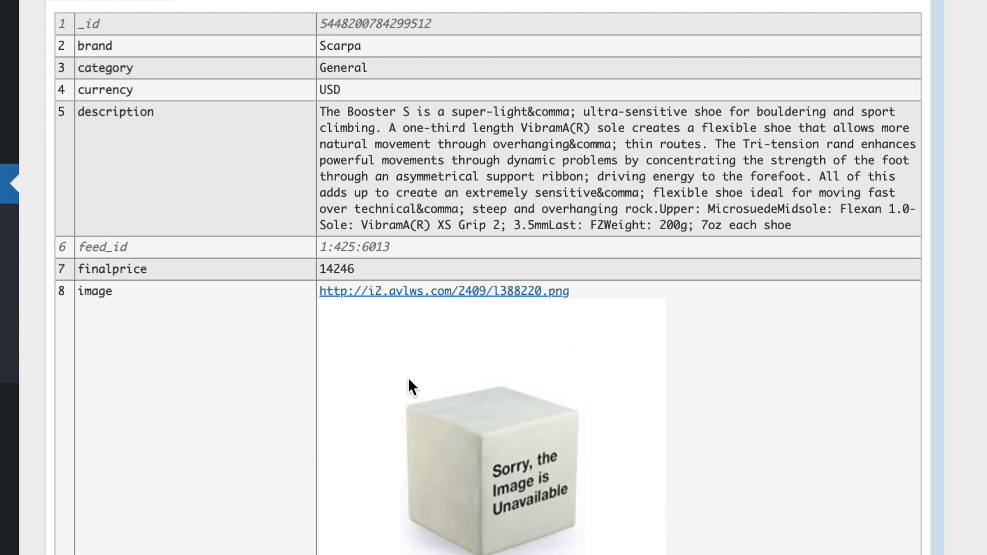
scroll(376, 400, up, 2)
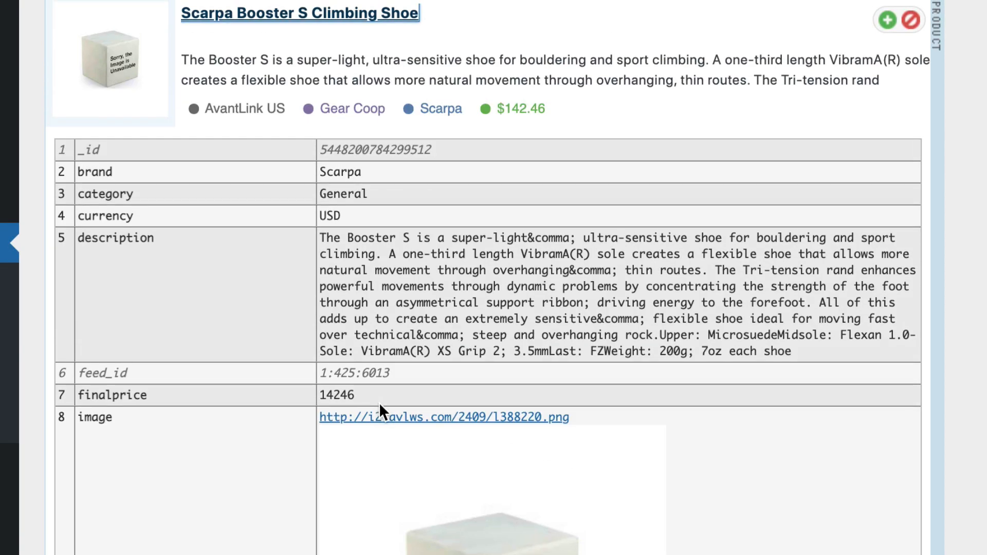
Add a fourth filter requiring Has Image to be yes, and rerun the product search.
scroll(377, 402, down, 20)
scroll(374, 402, up, 20)
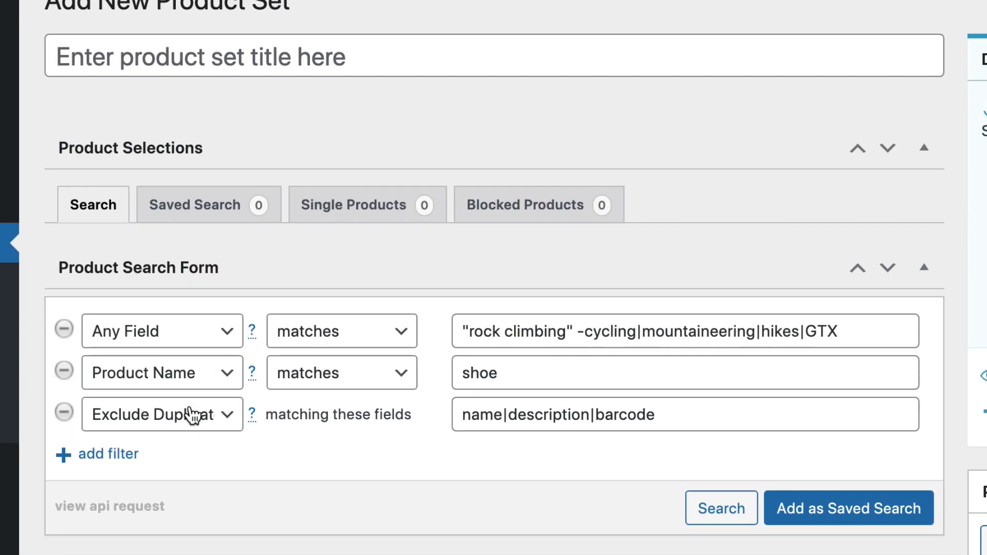
click(131, 163)
click(180, 194)
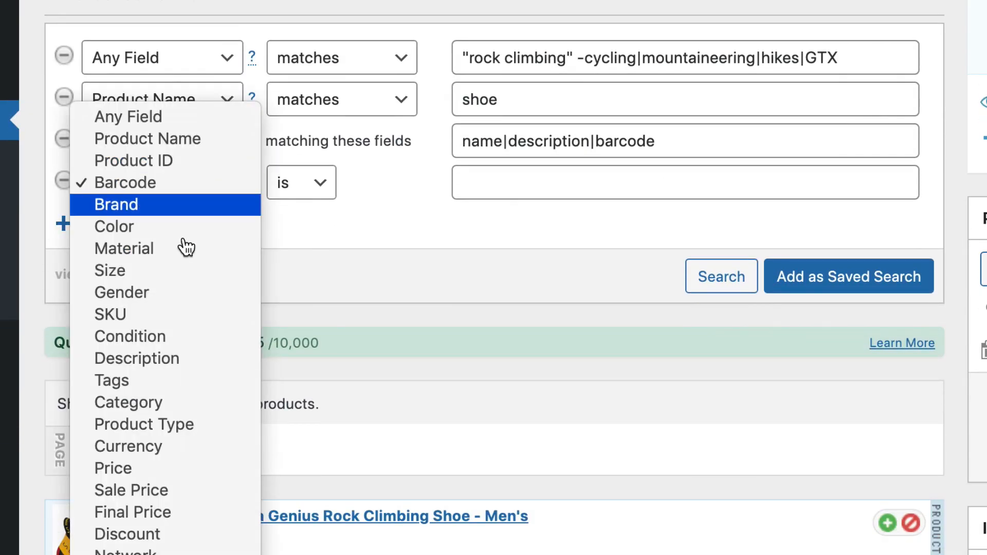
click(205, 553)
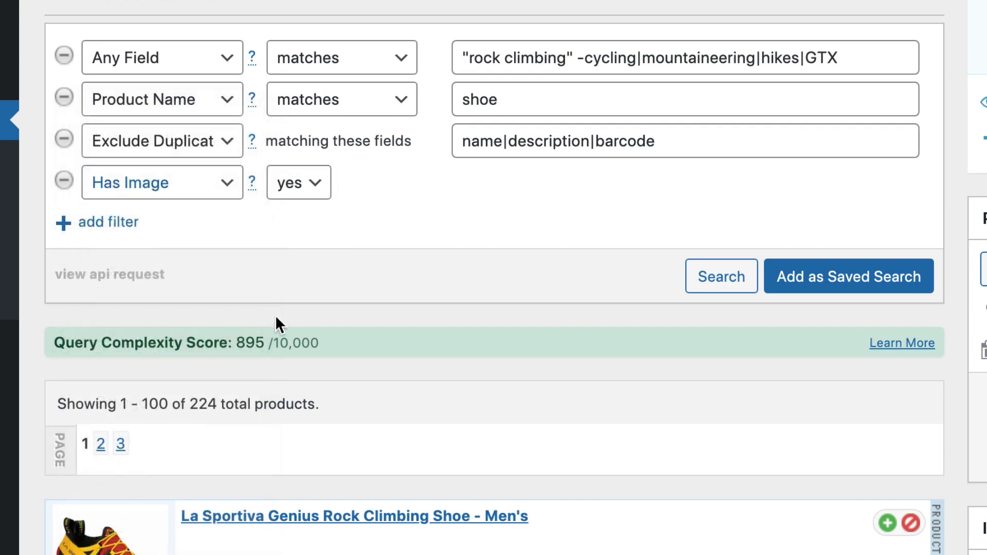
click(711, 279)
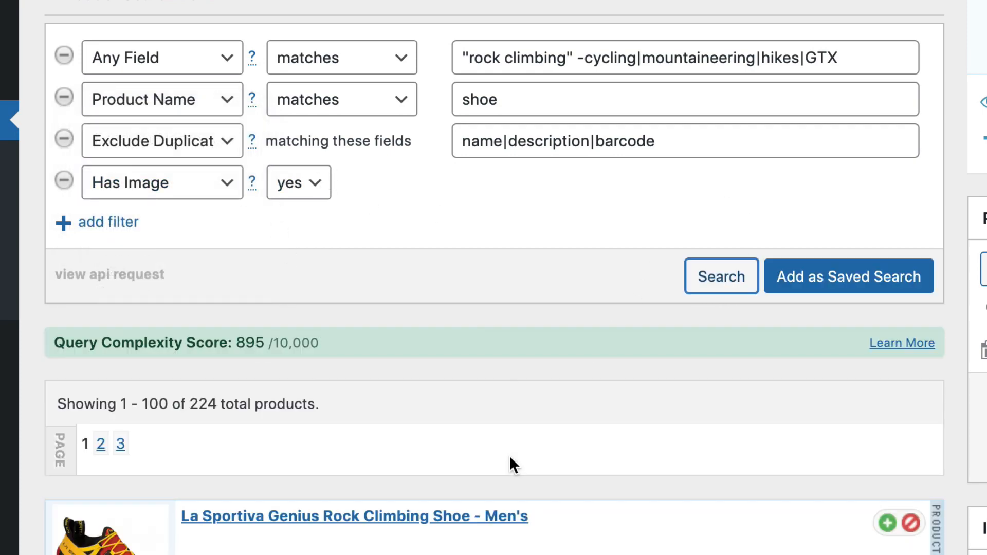
Scan the results for a missing product image, then expand the Scarpa Booster S Climbing Shoe data and examine its image fields.
scroll(427, 450, down, 15)
scroll(427, 448, down, 20)
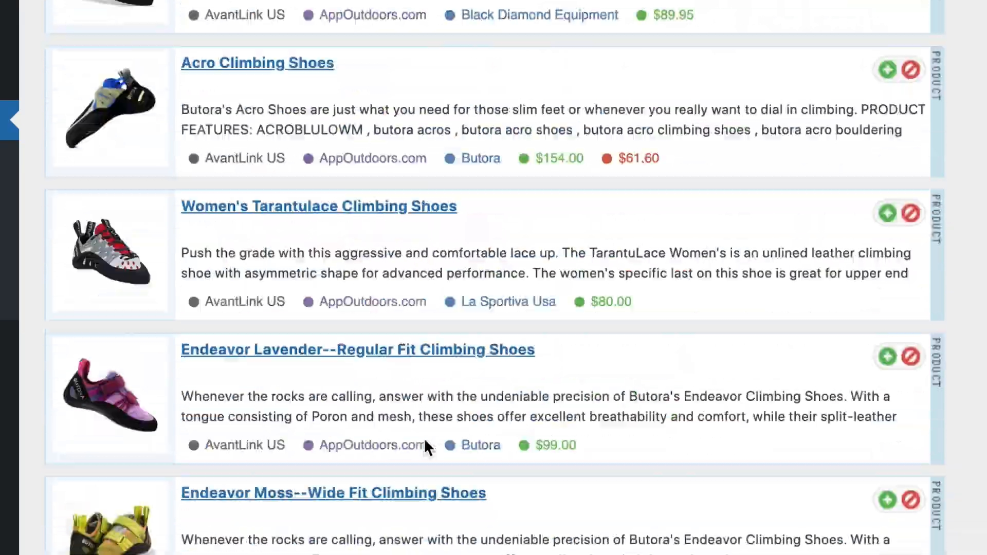
scroll(429, 445, down, 20)
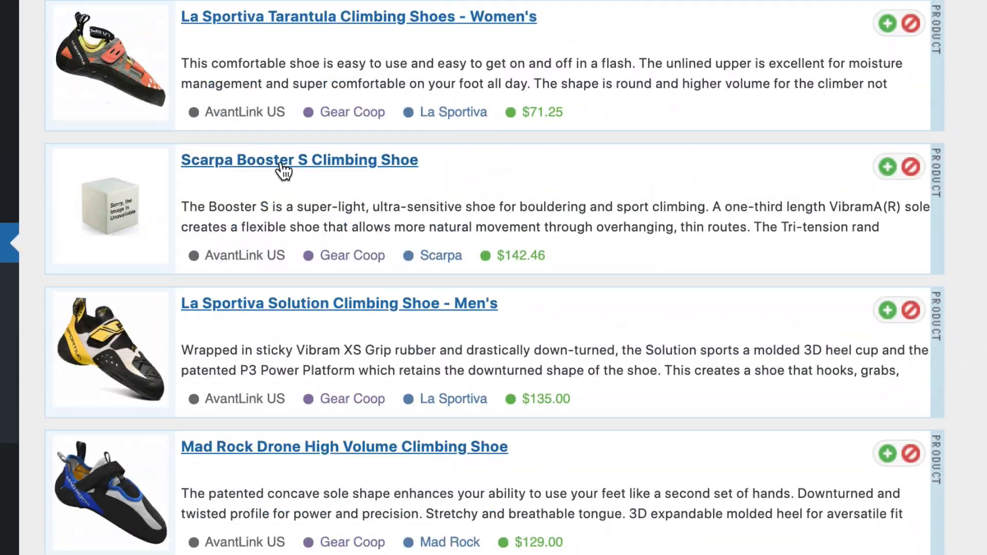
click(282, 169)
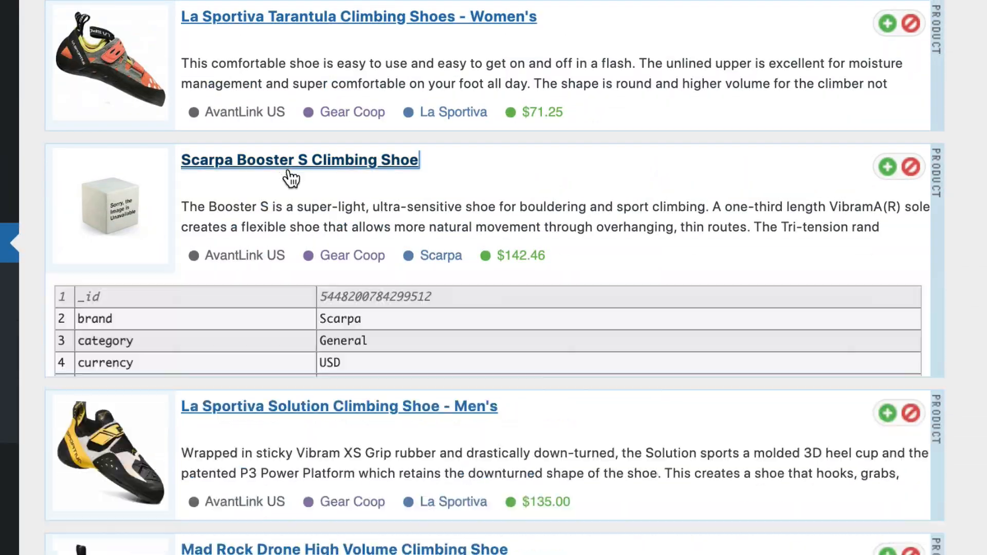
scroll(448, 270, down, 5)
scroll(437, 297, down, 8)
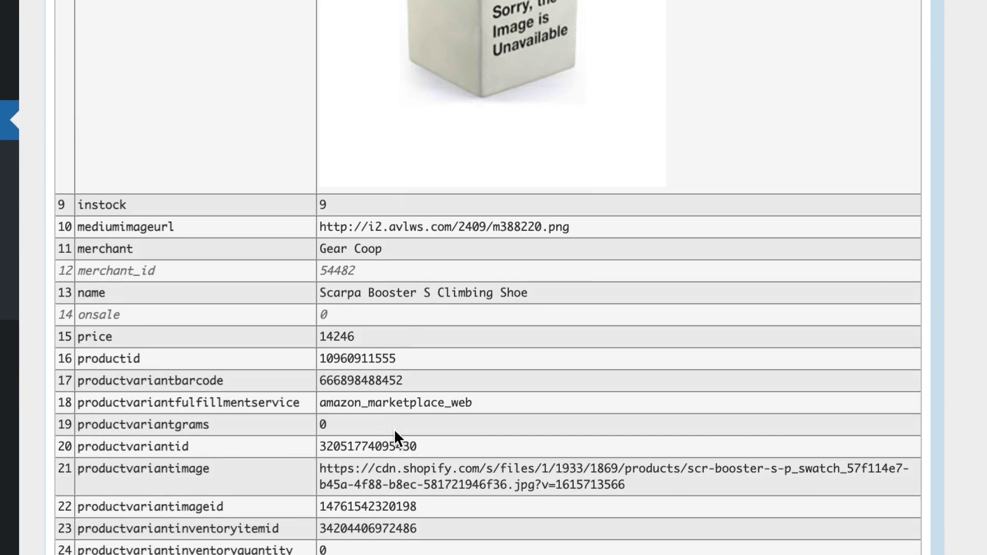
Check the product images in the results list all the way back up to the search filters.
scroll(393, 429, up, 20)
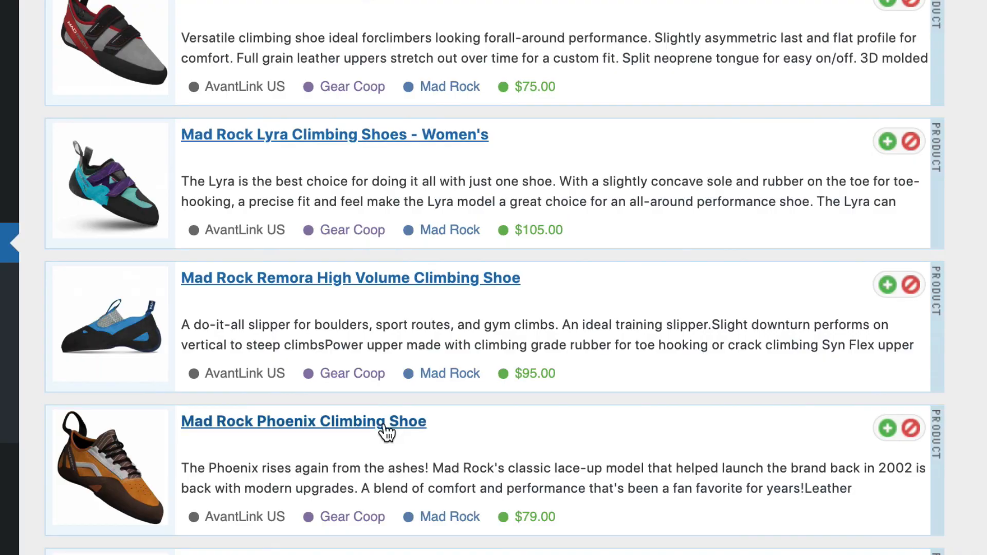
scroll(386, 427, up, 10)
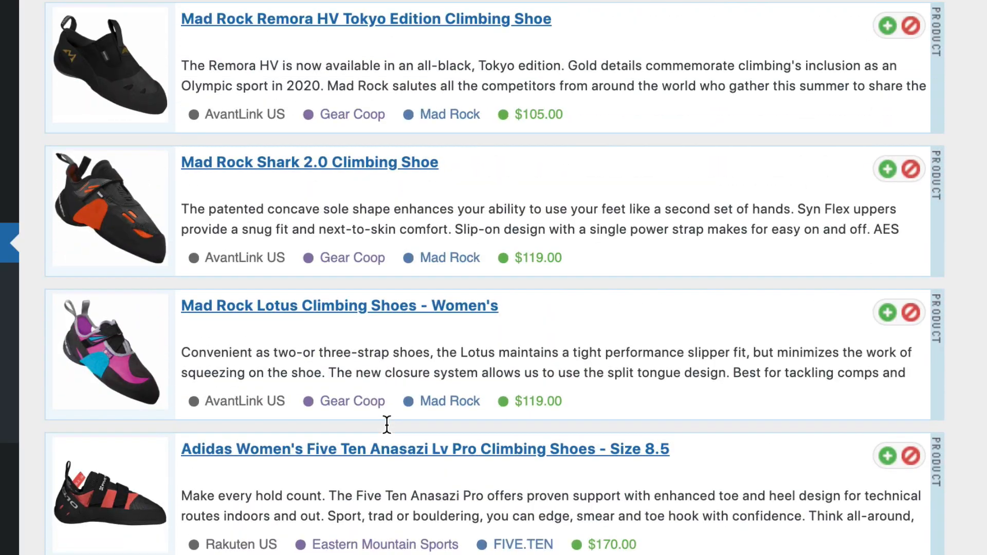
scroll(386, 424, up, 20)
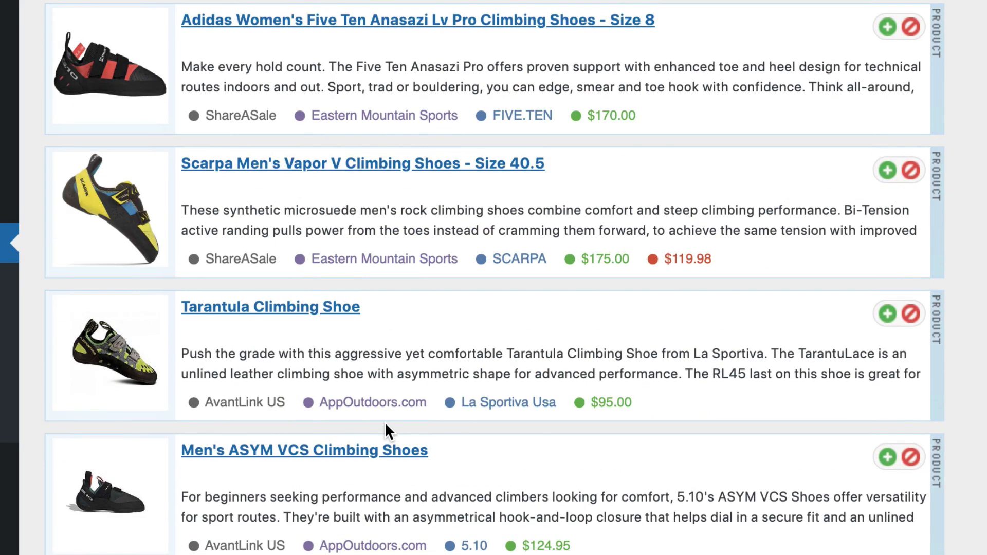
scroll(387, 424, up, 20)
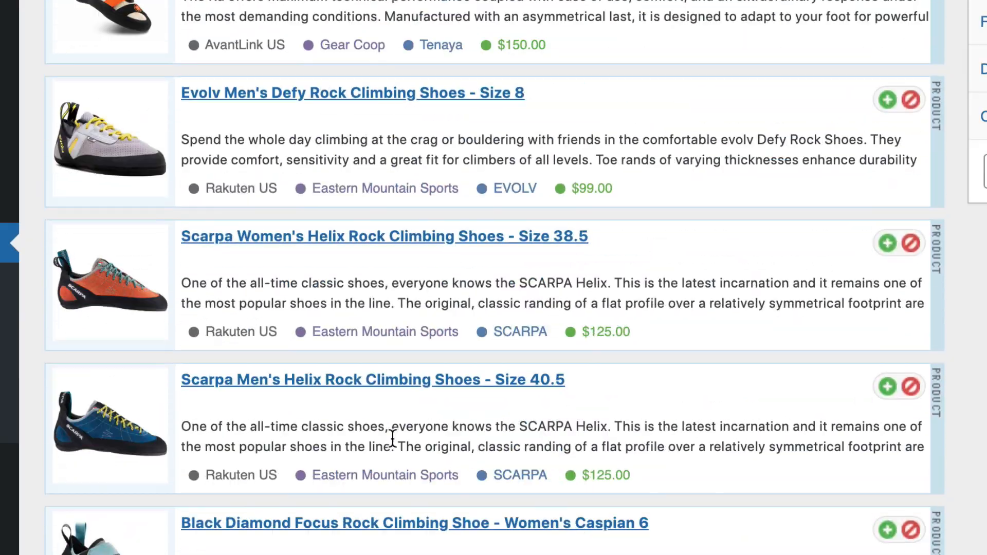
scroll(393, 436, up, 10)
scroll(380, 431, up, 5)
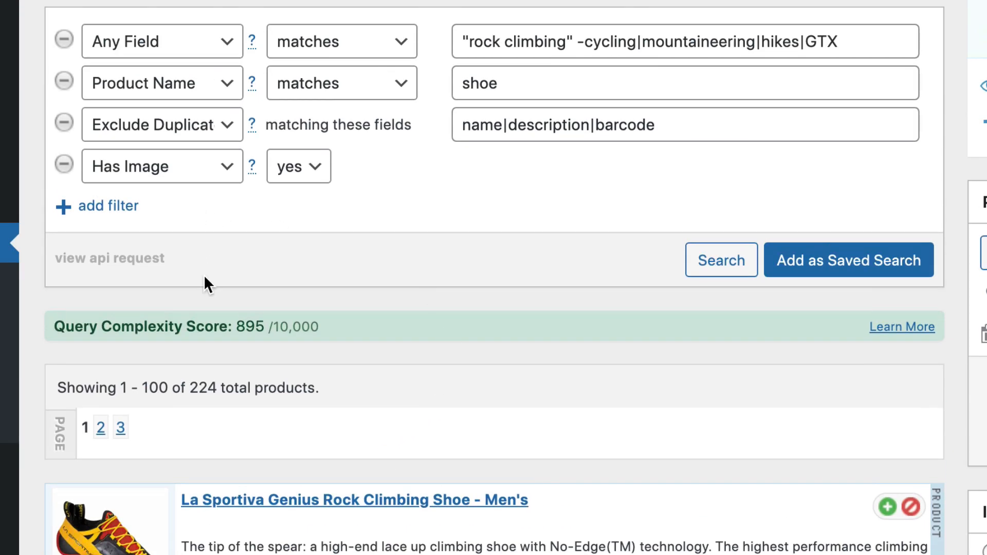
Change the Has Image filter to On Sale with the value yes, and rerun the product search.
scroll(204, 275, down, 2)
scroll(225, 285, up, 3)
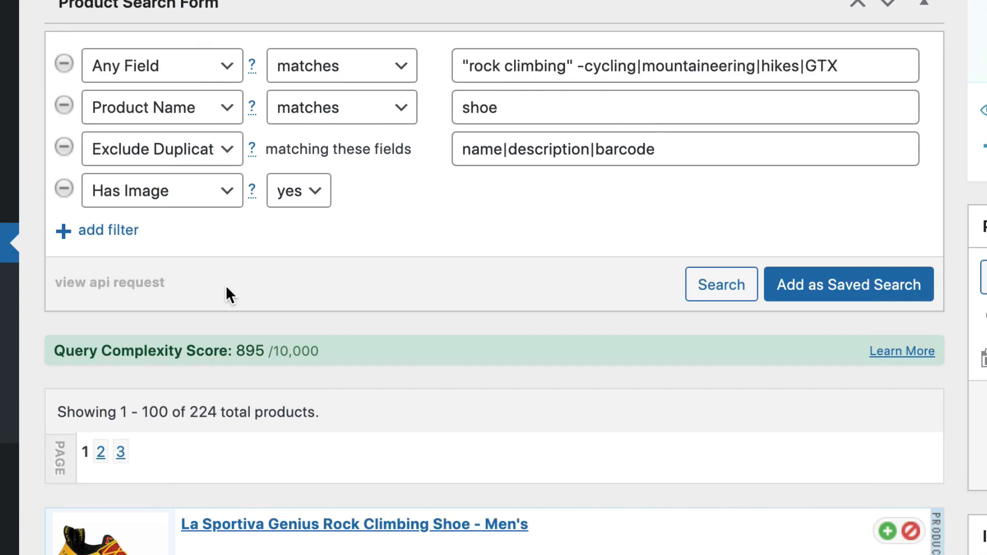
scroll(226, 285, up, 1)
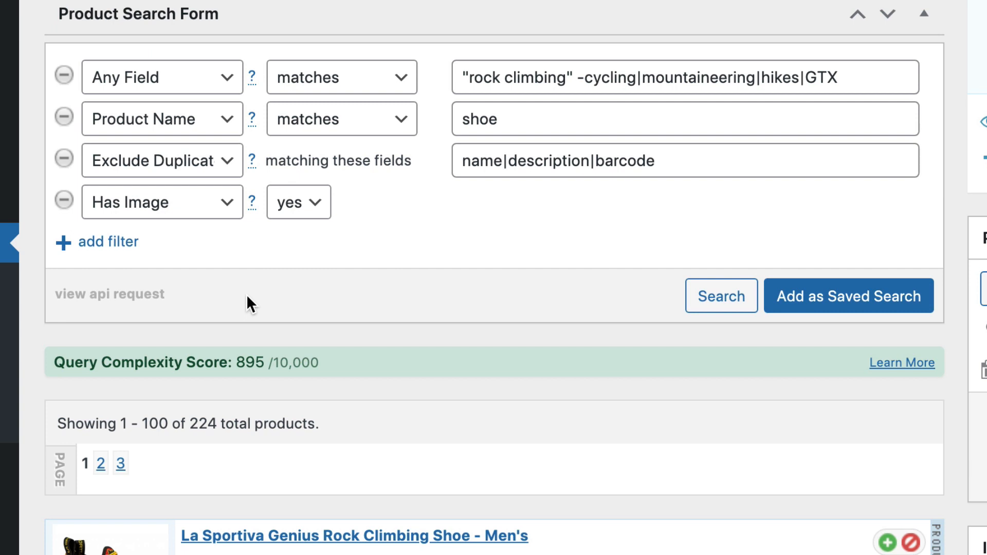
click(211, 211)
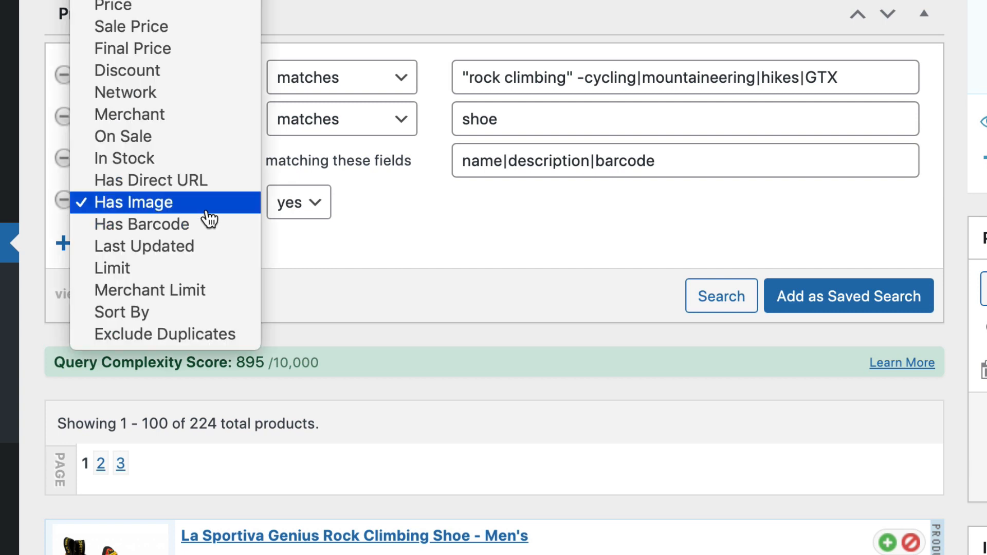
scroll(170, 29, up, 2)
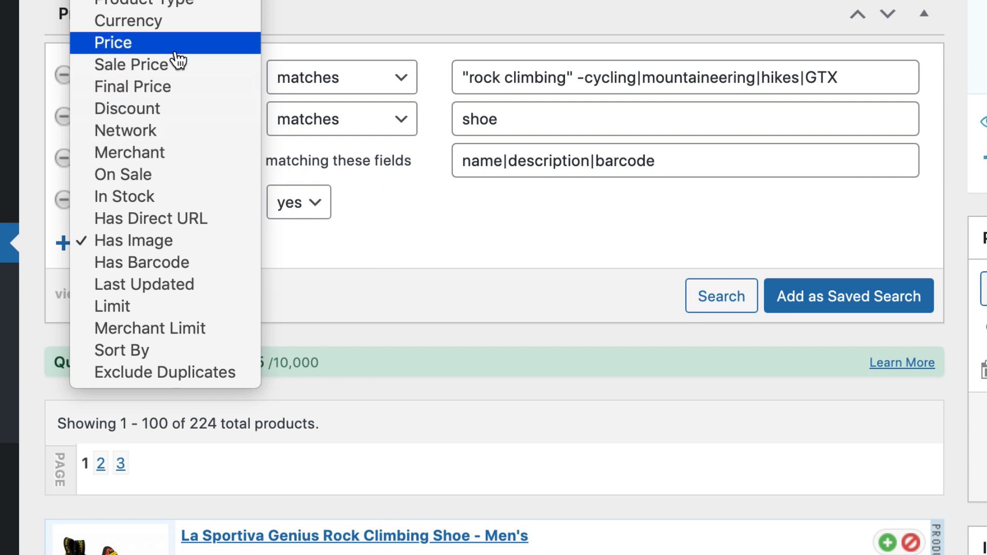
click(172, 175)
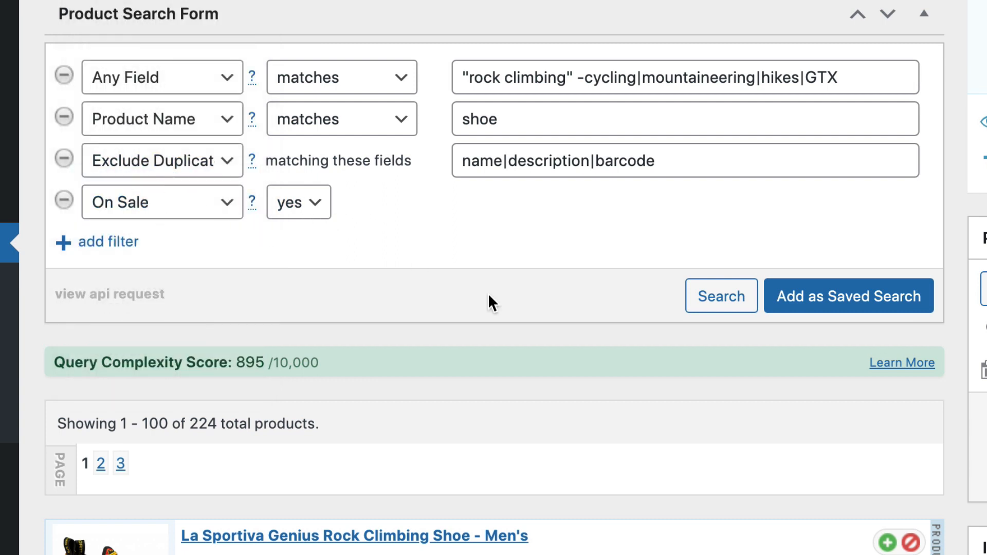
click(714, 305)
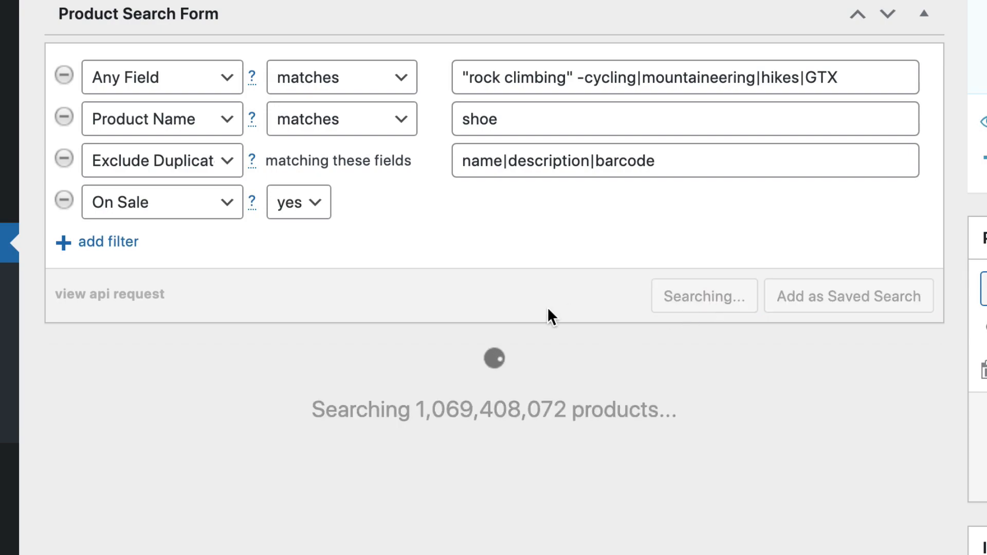
Look through the on-sale results, comparing each product's regular price with its sale price.
scroll(494, 308, down, 6)
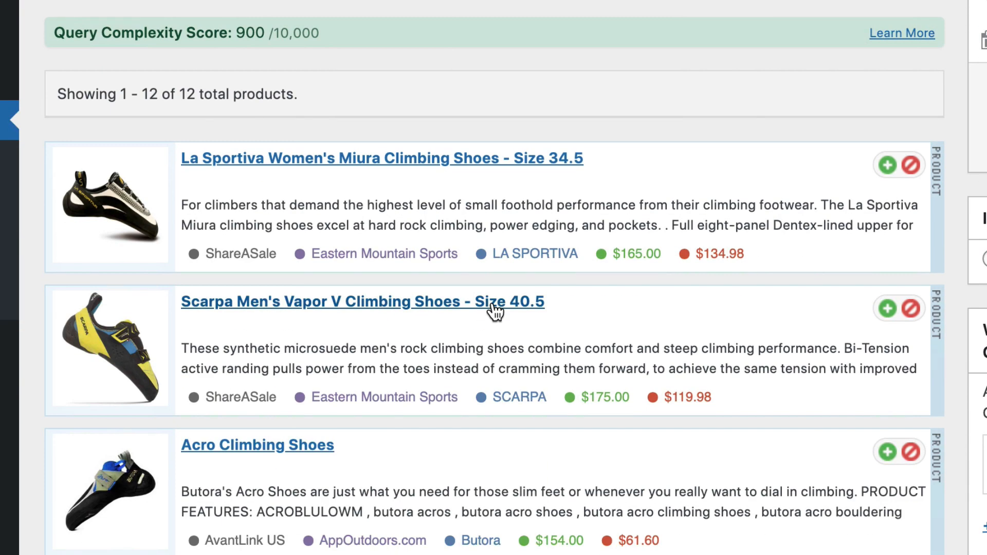
scroll(492, 304, down, 20)
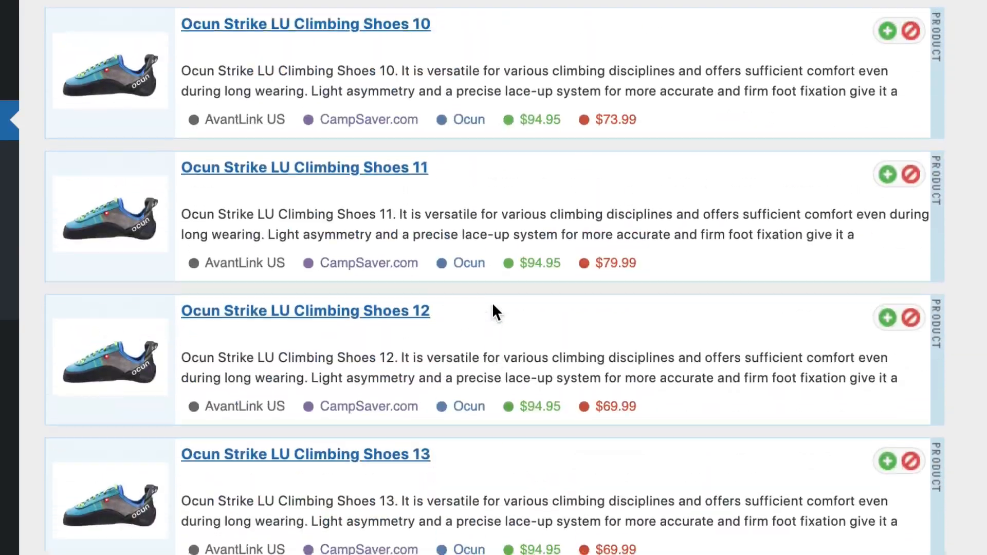
scroll(492, 303, up, 20)
scroll(492, 305, down, 5)
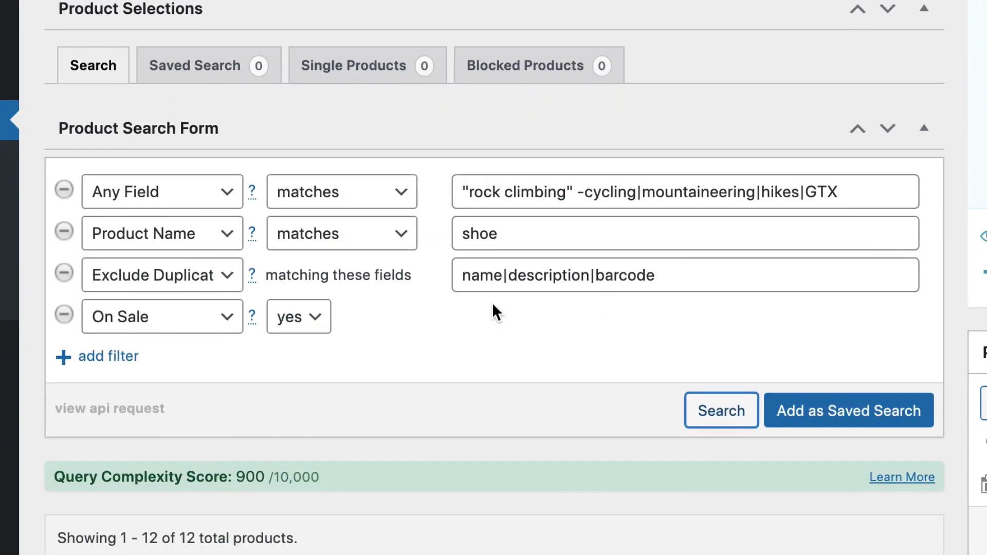
scroll(456, 316, down, 2)
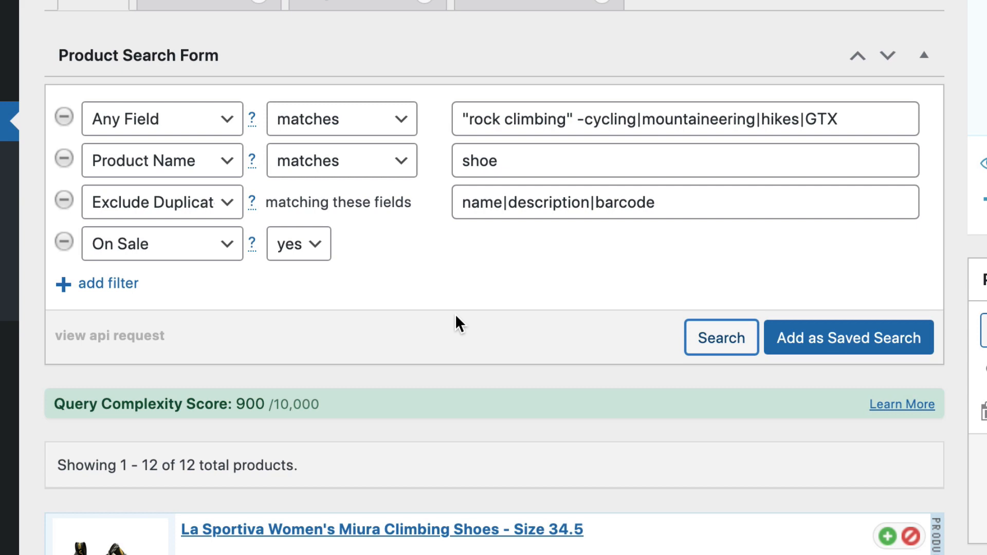
Add a fifth filter on Discount with the greater than or equal to operator.
click(110, 286)
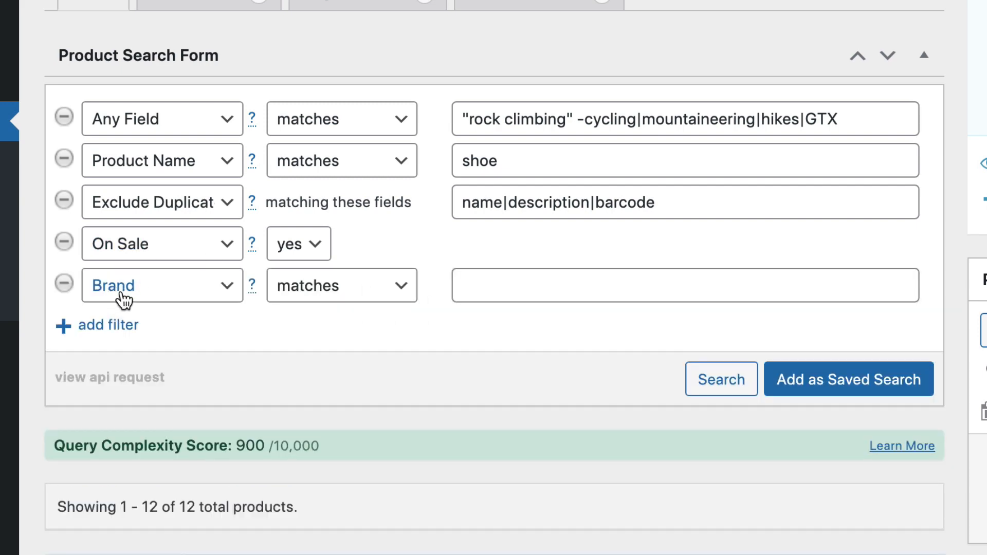
click(126, 298)
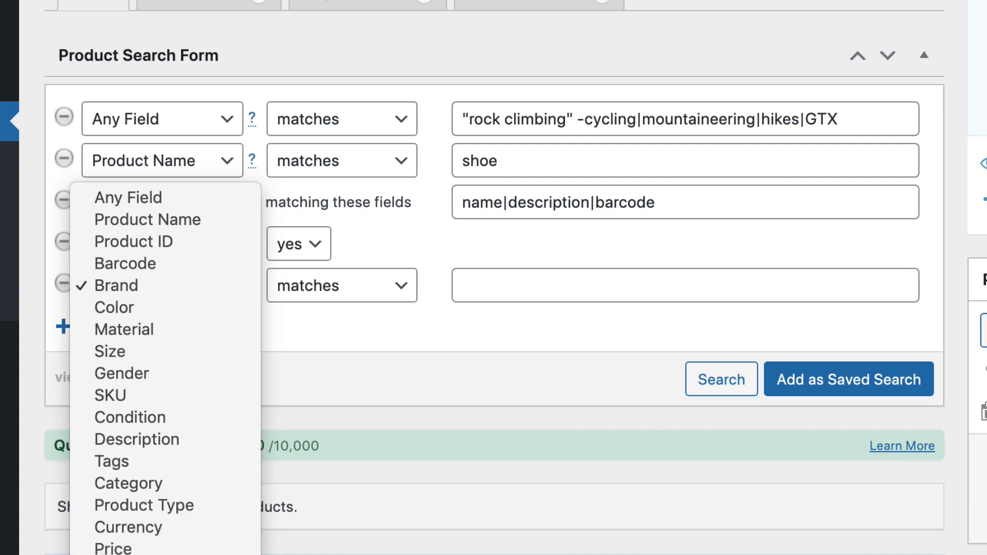
click(124, 553)
click(385, 298)
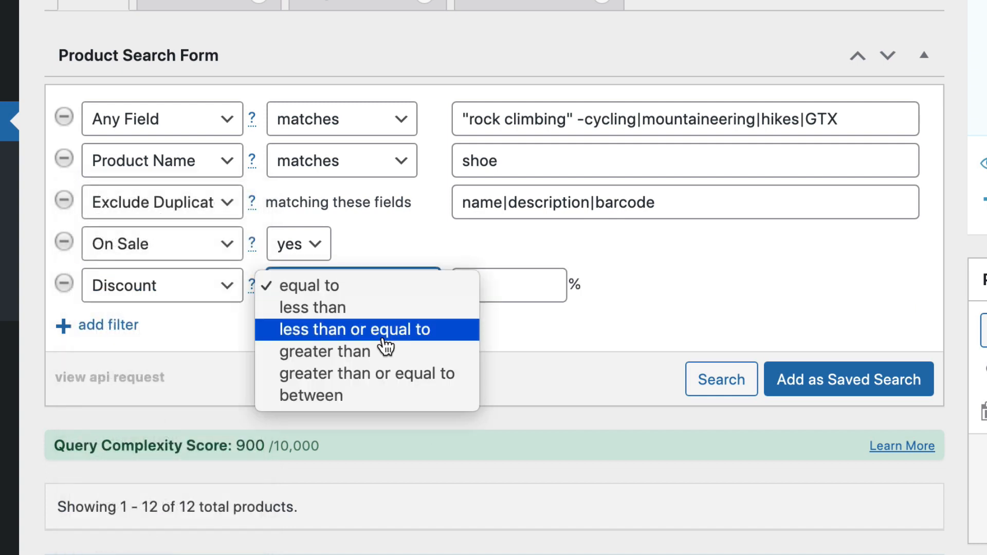
click(386, 380)
click(502, 281)
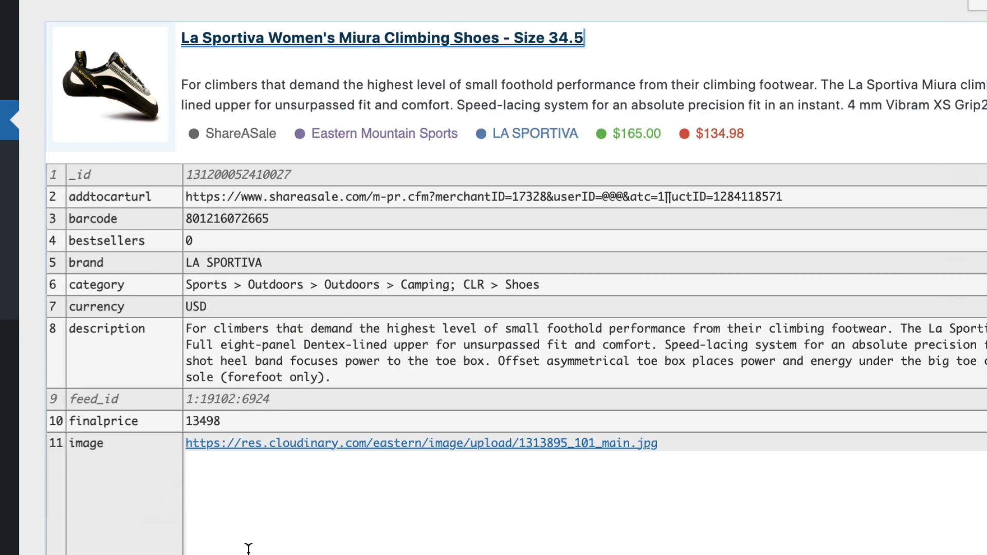
Examine the salediscount field in the product data of the La Sportiva Women's Miura Climbing Shoes.
scroll(247, 547, down, 10)
scroll(249, 550, down, 8)
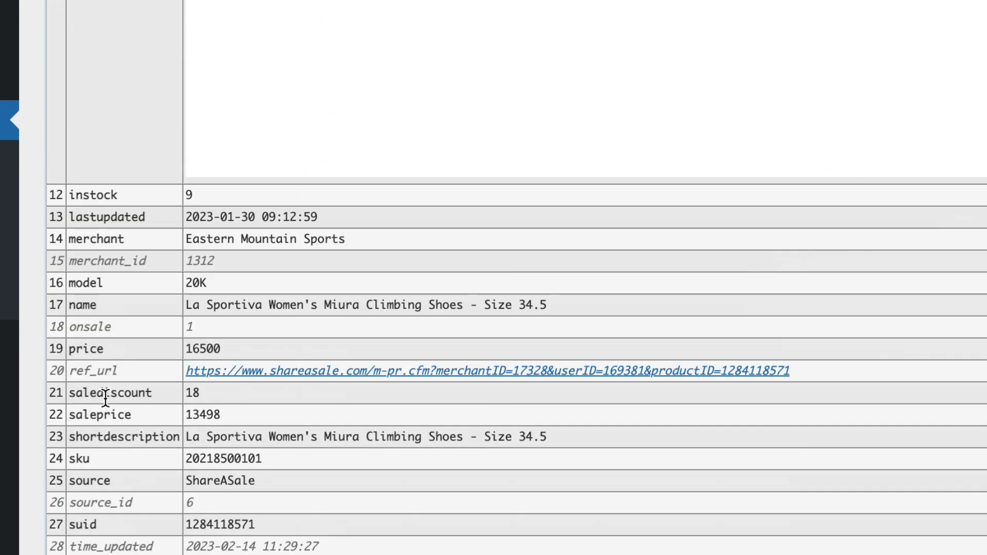
drag(125, 389, 298, 408)
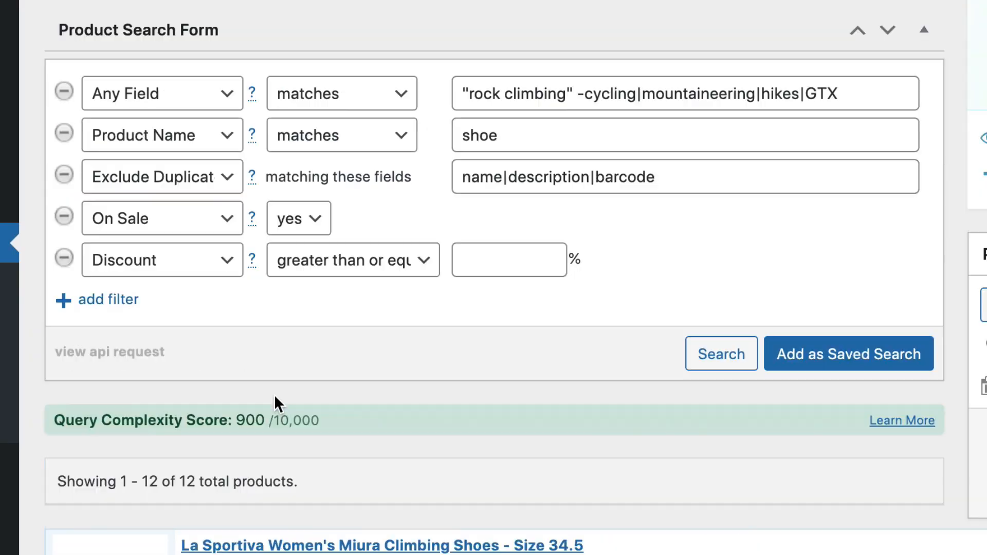
Set the Discount filter's value to 15% and rerun the product search.
scroll(276, 403, up, 4)
click(509, 498)
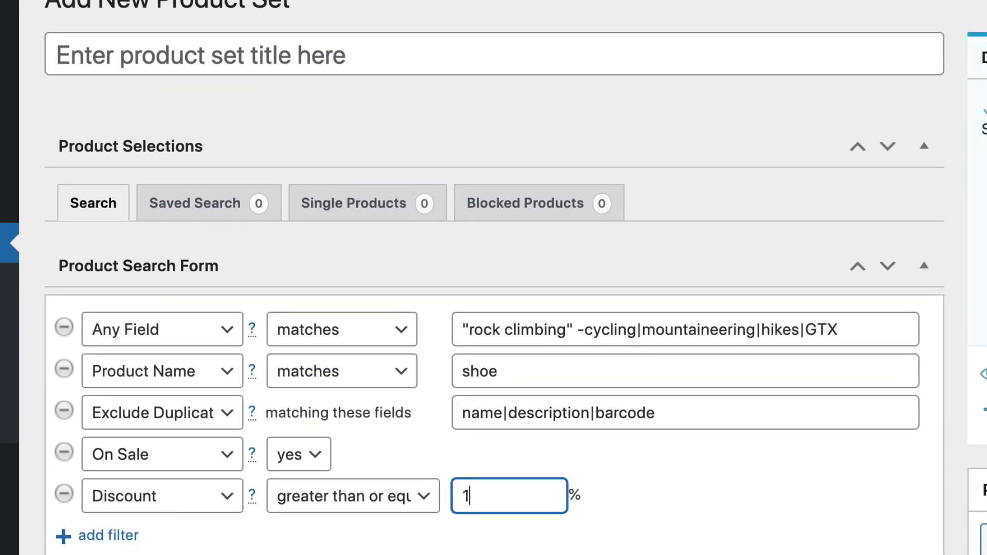
key(Tab)
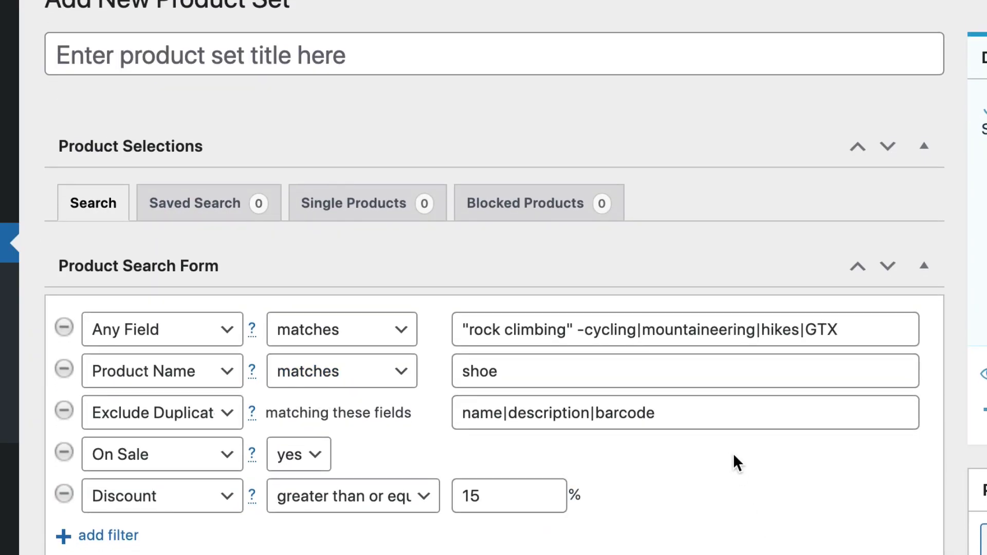
scroll(734, 452, down, 12)
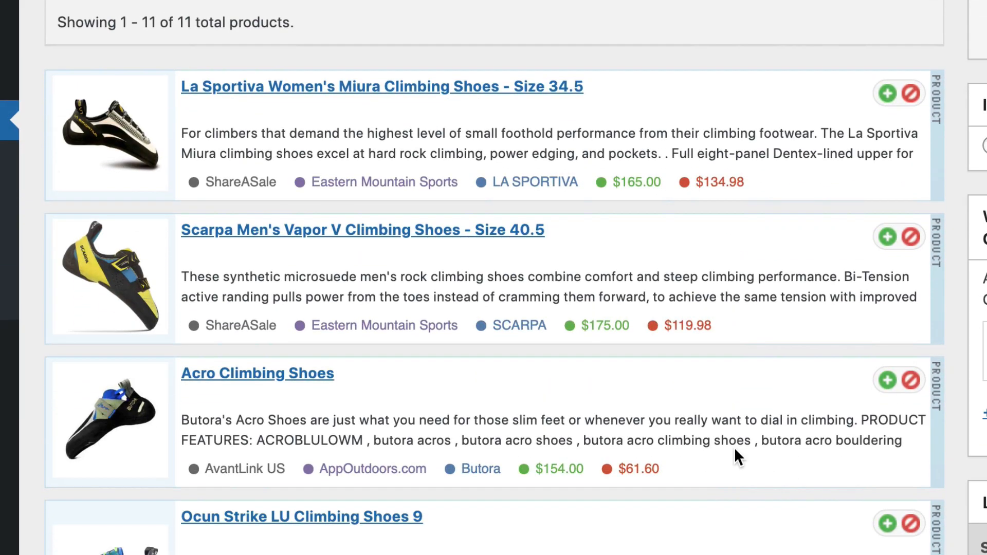
Review the discounted products together with the full set of filters and the query complexity score.
scroll(734, 448, up, 4)
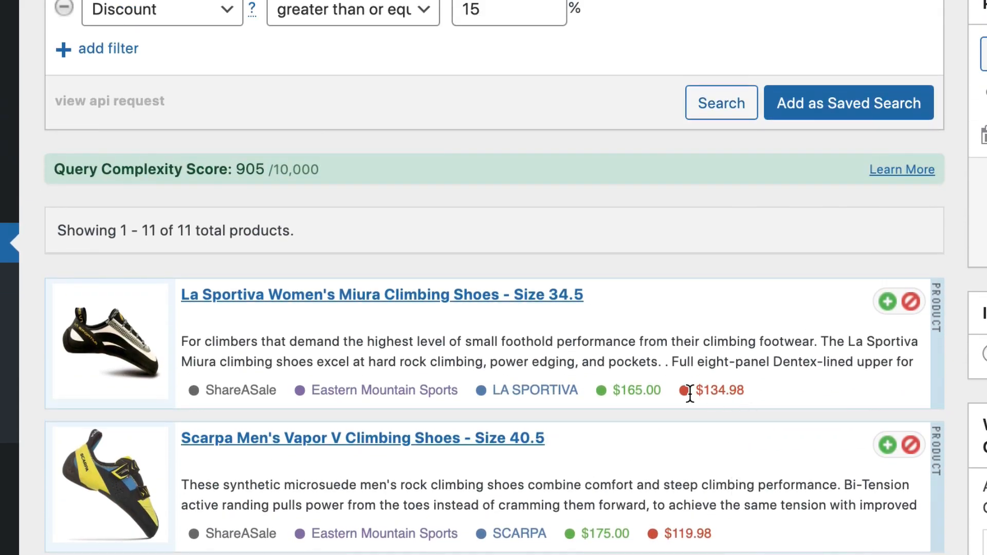
scroll(512, 227, up, 4)
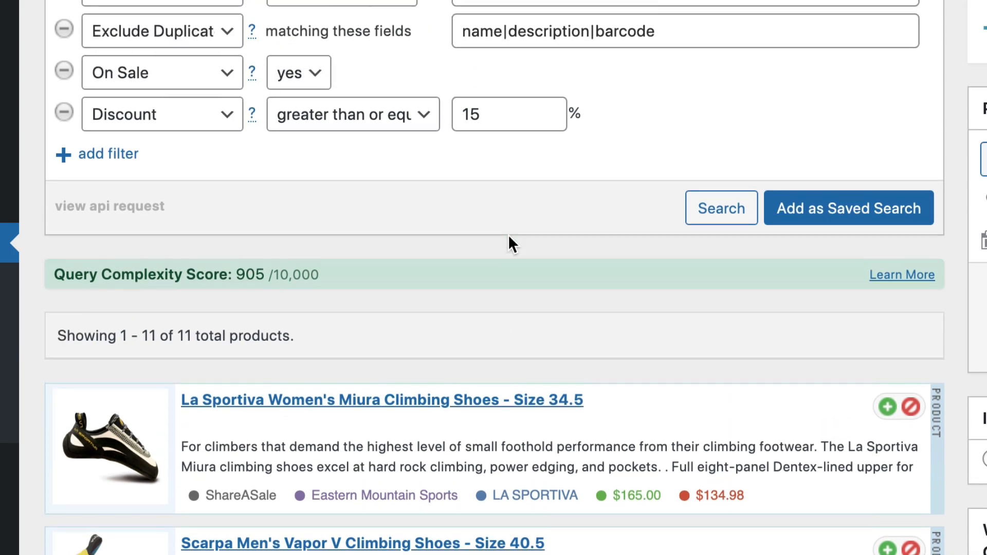
scroll(499, 284, up, 1)
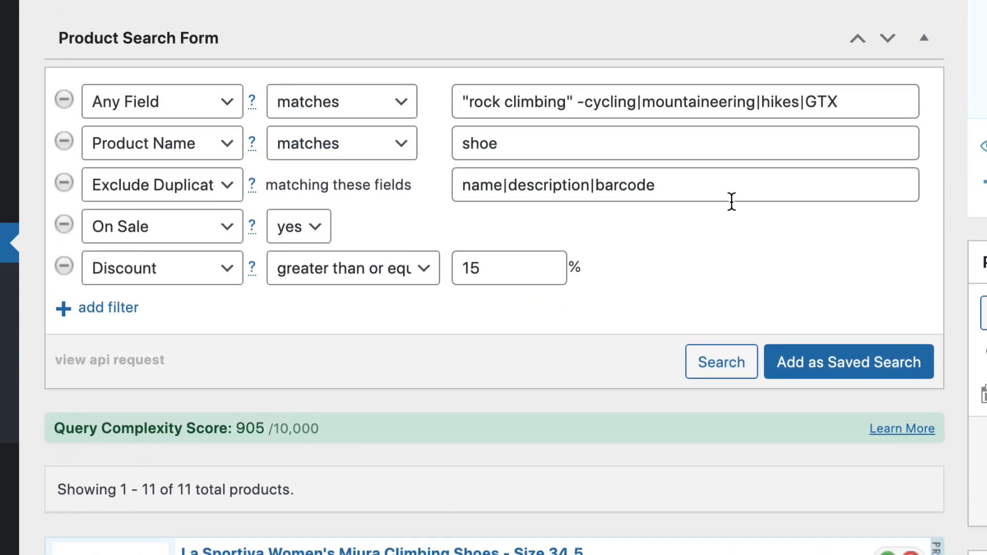
scroll(730, 247, up, 1)
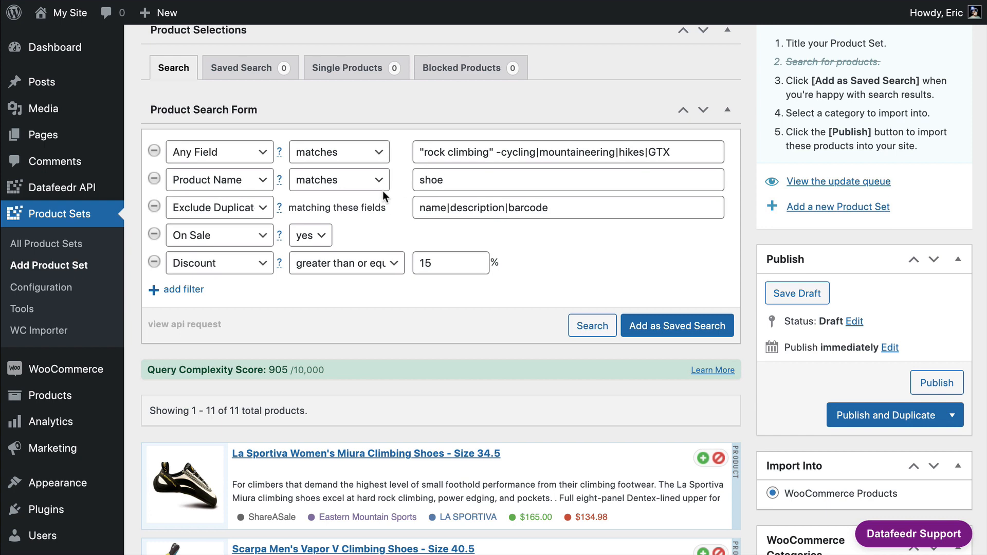
scroll(444, 246, down, 3)
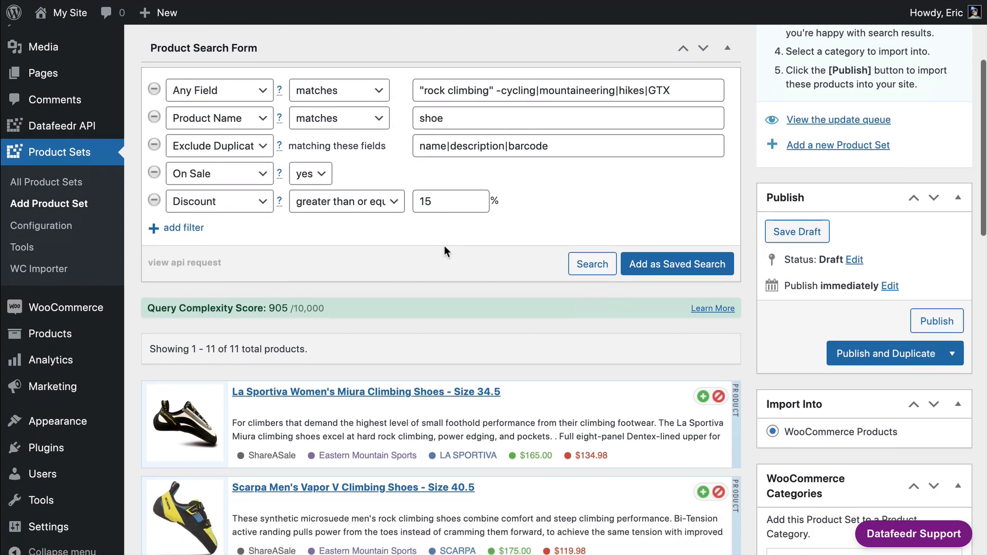
Add a sixth filter on Final Price with the greater than or equal to operator and the value 600.
scroll(444, 246, up, 2)
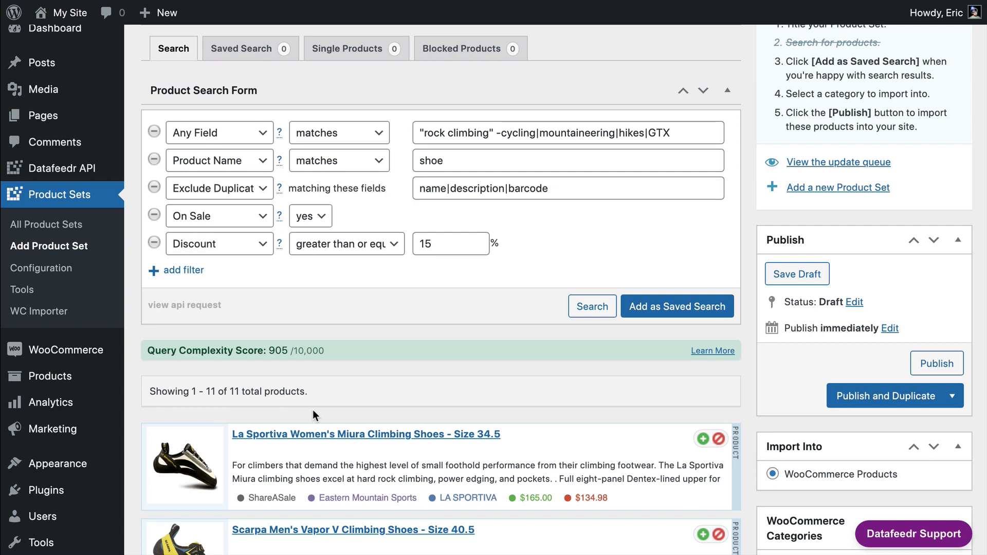
click(193, 270)
click(208, 273)
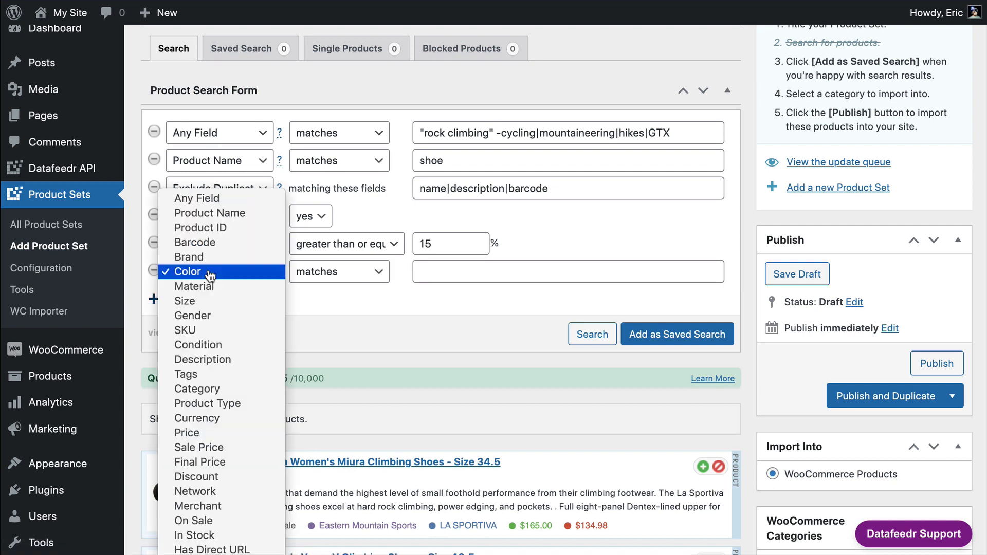
click(240, 462)
click(386, 272)
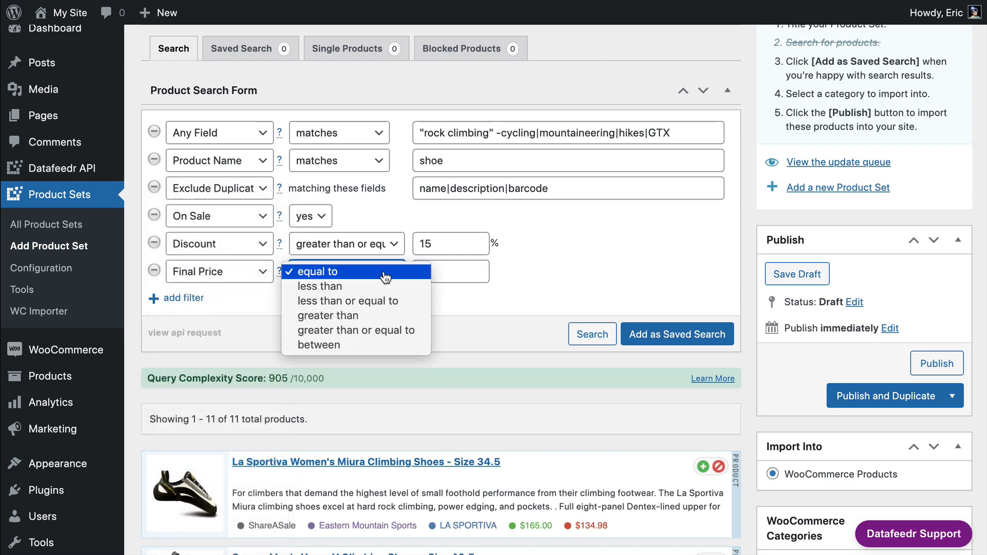
click(390, 333)
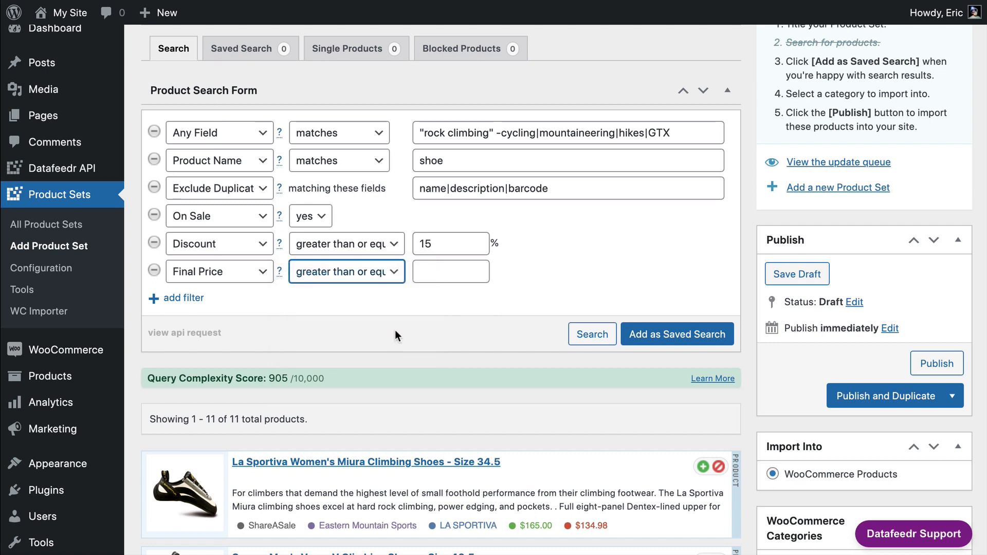
key(Tab)
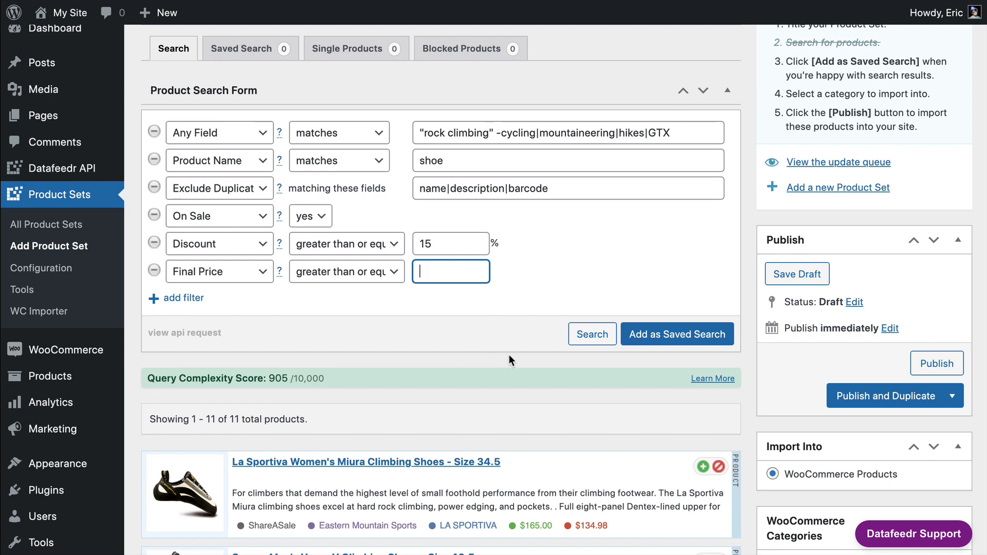
text(600)
click(310, 280)
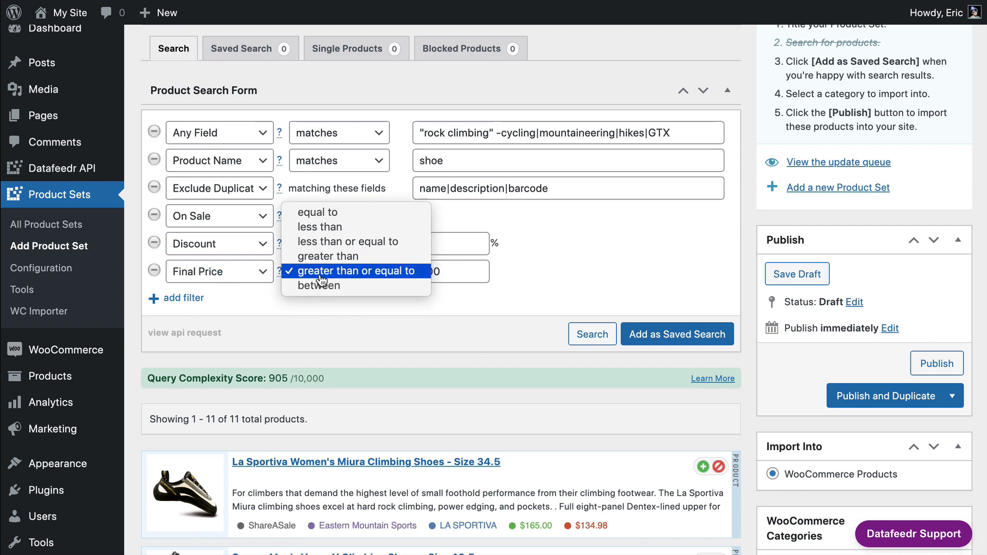
click(392, 312)
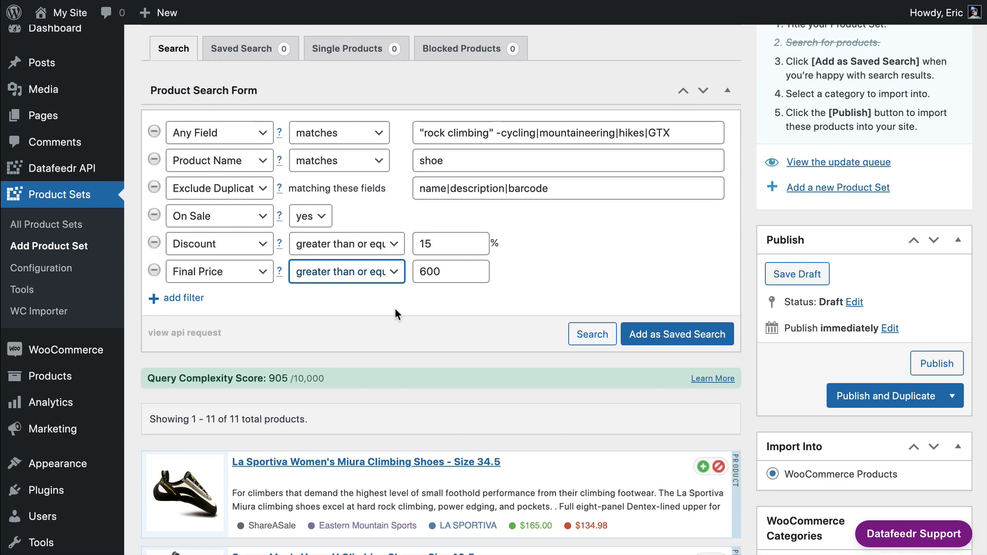
click(368, 310)
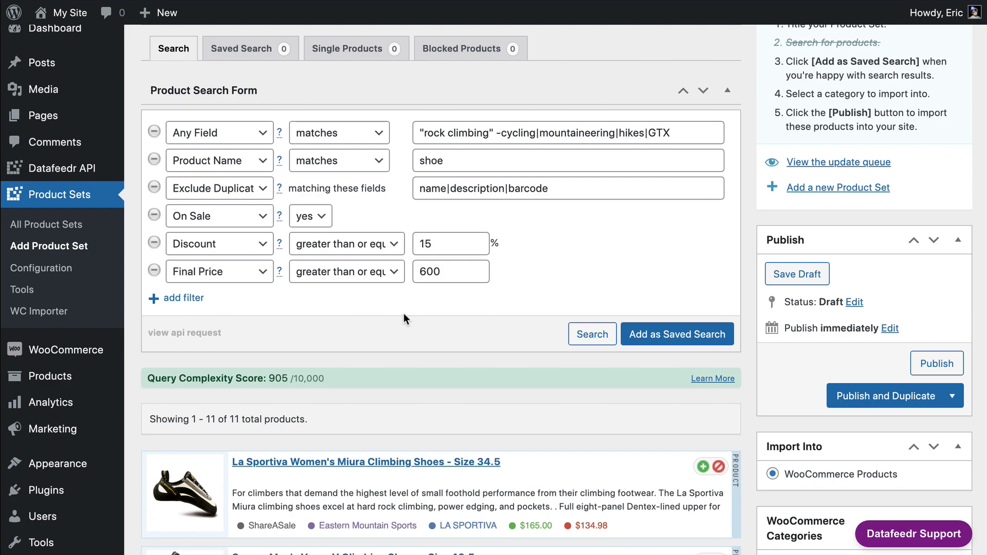
Remove the Discount and Final Price filters from the search form and rerun the product search.
scroll(504, 350, up, 2)
scroll(509, 359, down, 10)
scroll(507, 362, up, 5)
scroll(507, 359, up, 6)
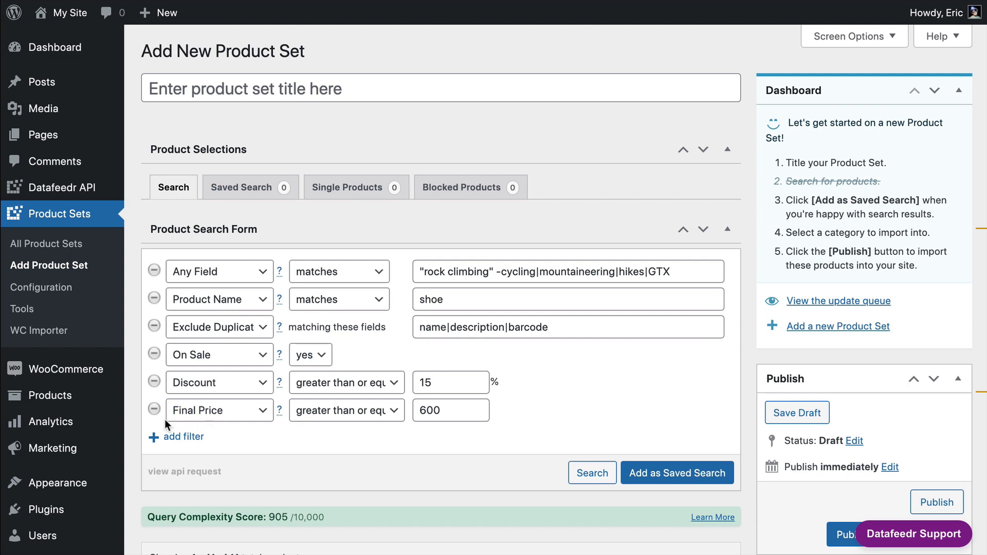
click(154, 381)
click(154, 384)
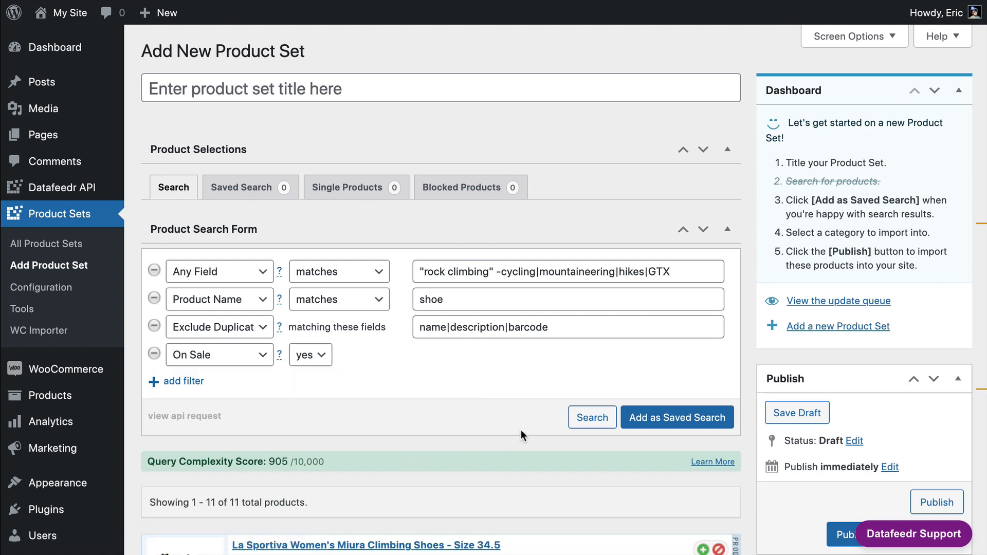
click(590, 417)
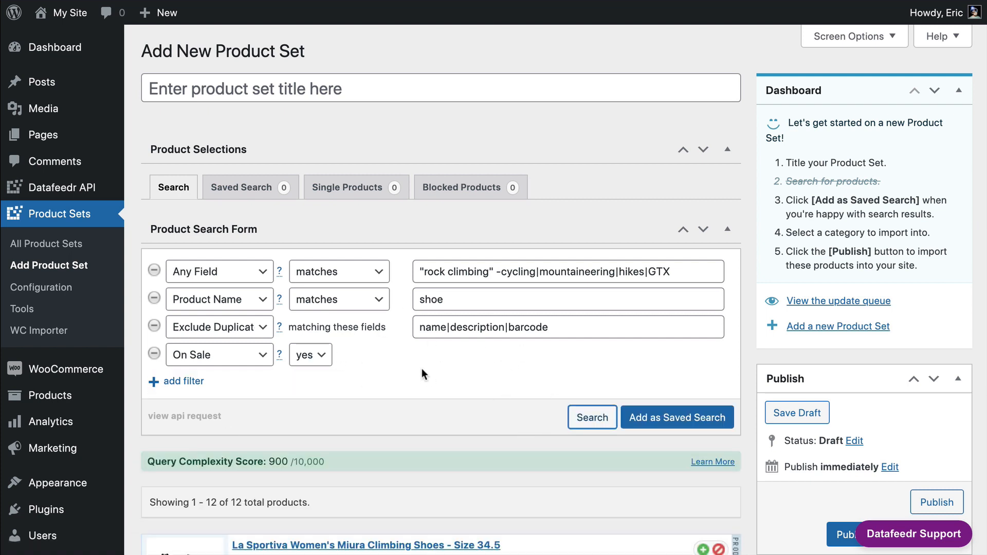
Check the results for repeated Ocun Strike LU shoes and append a | separator to the Exclude Duplicates field list.
scroll(420, 368, down, 20)
scroll(418, 366, down, 3)
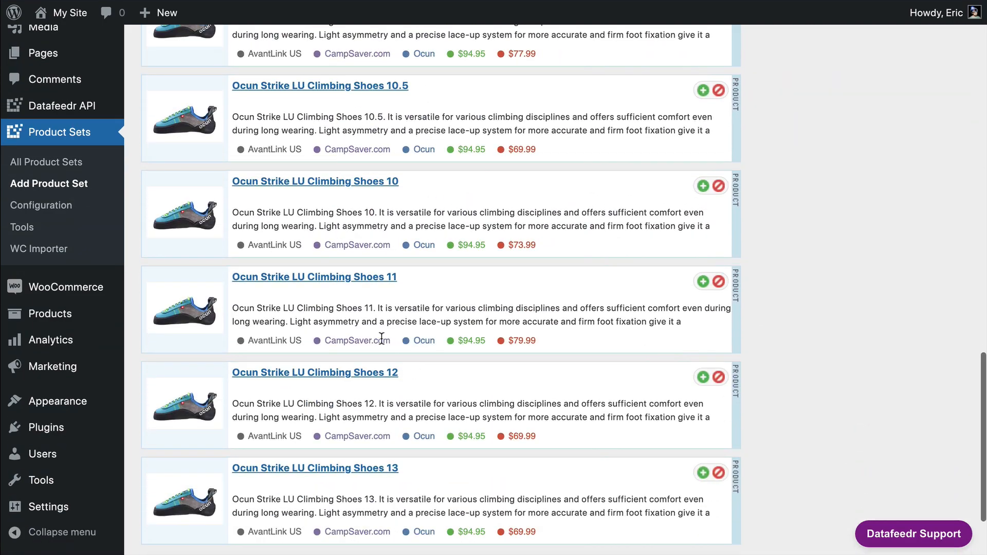
scroll(380, 344, up, 5)
scroll(377, 347, up, 2)
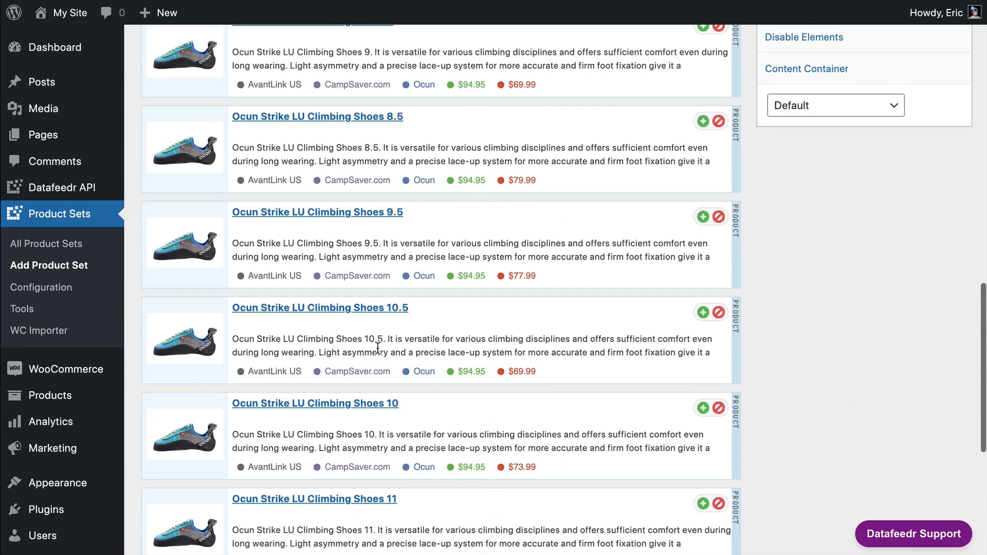
scroll(394, 374, up, 4)
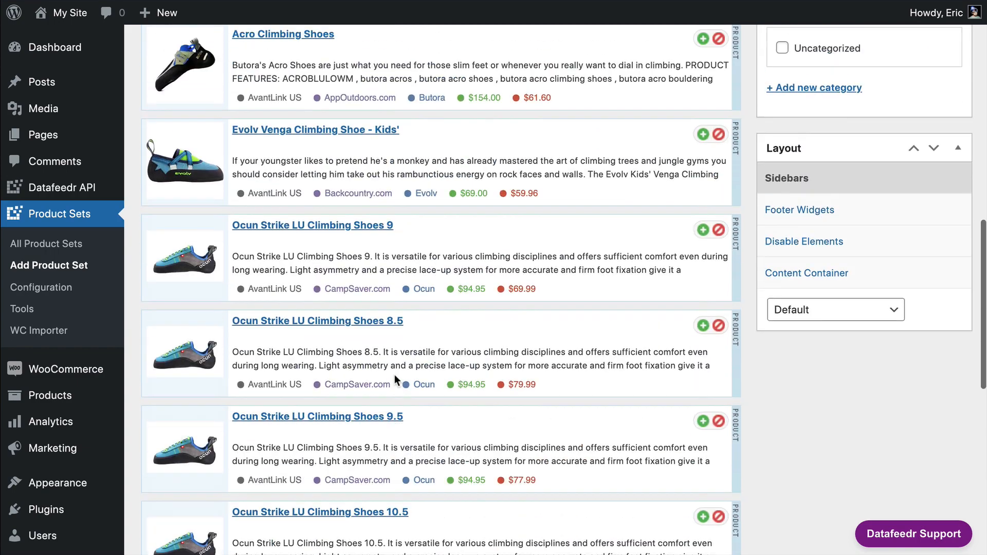
scroll(392, 379, up, 1)
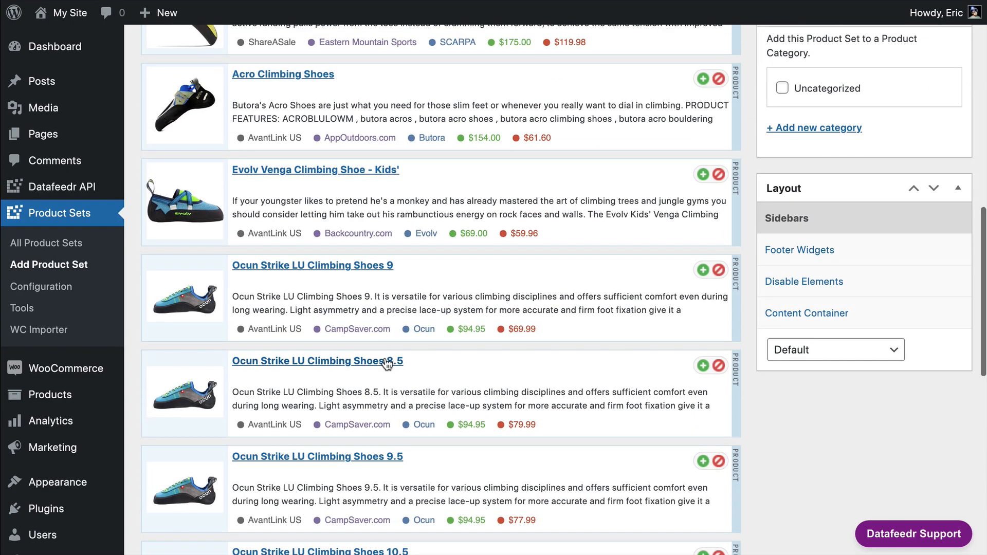
scroll(381, 358, up, 12)
click(566, 267)
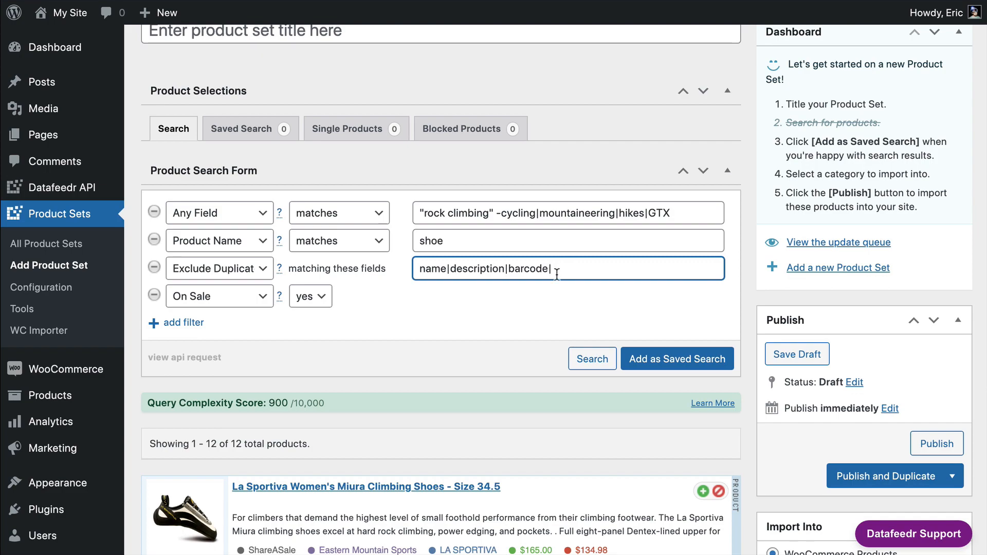
Compare the image field in the product data of the Ocun Strike LU Climbing Shoes 9 and 8.5.
scroll(554, 277, down, 5)
scroll(554, 276, down, 5)
click(329, 226)
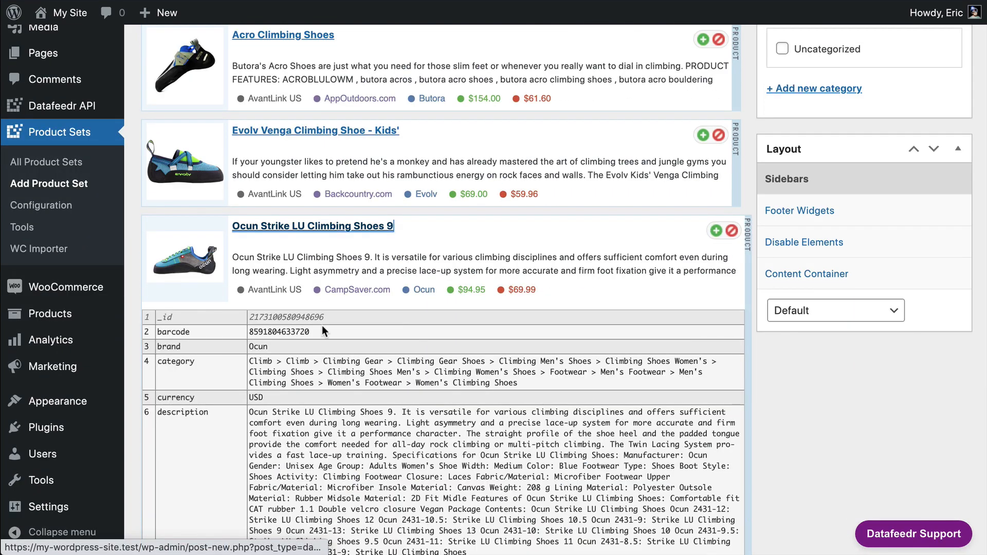
scroll(322, 326, down, 5)
scroll(321, 347, down, 2)
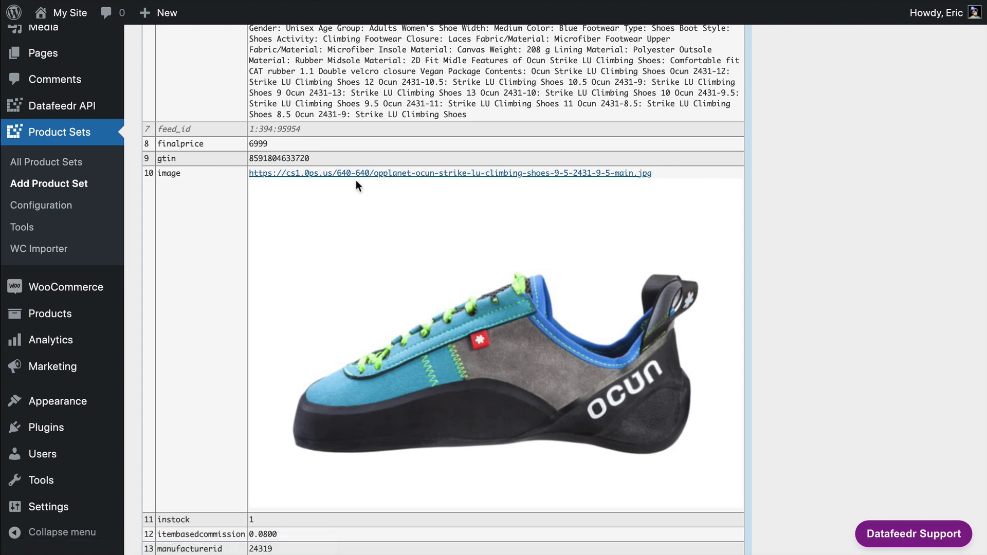
scroll(358, 203, down, 10)
click(360, 270)
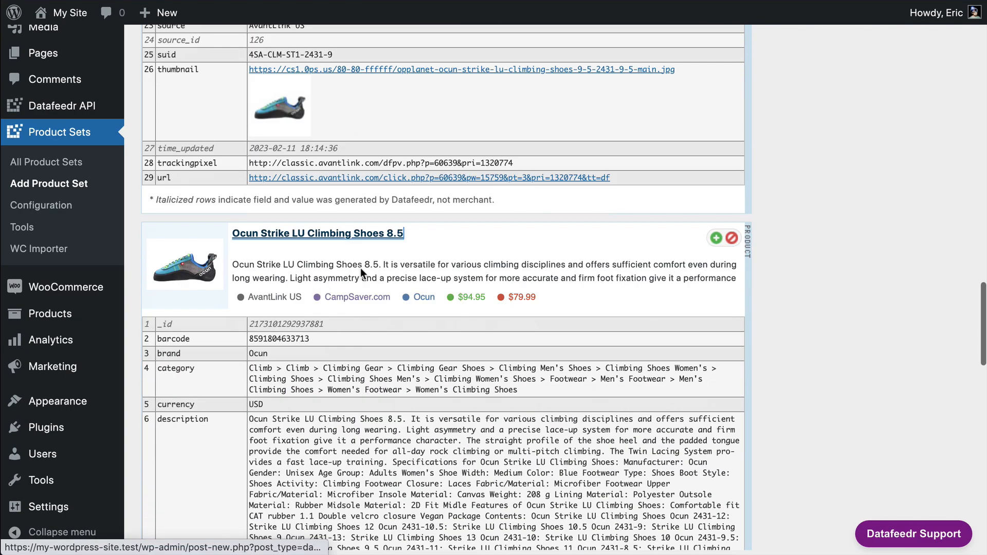
scroll(437, 255, down, 8)
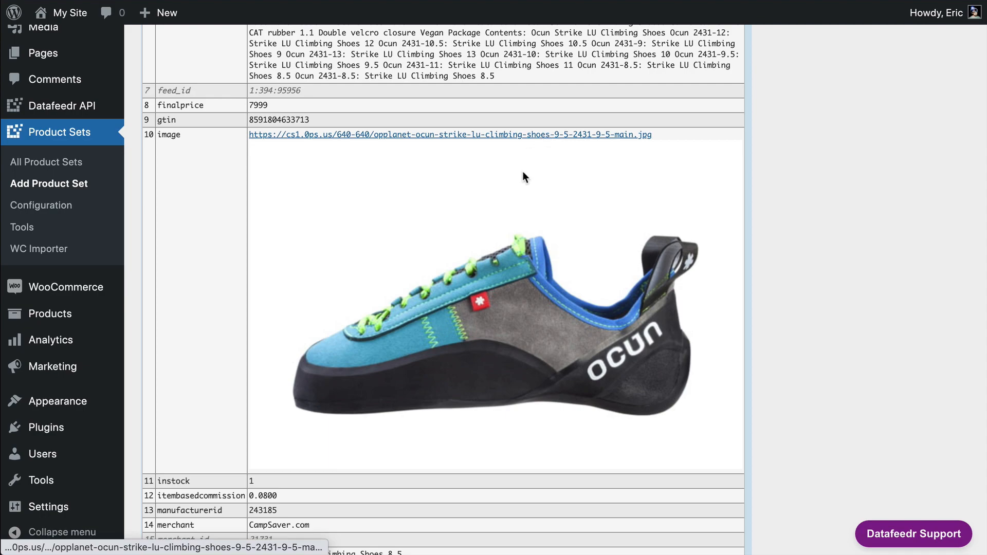
Complete the Exclude Duplicates fields as name|description|barcode|image and rerun the product search.
scroll(523, 175, up, 15)
scroll(522, 174, up, 20)
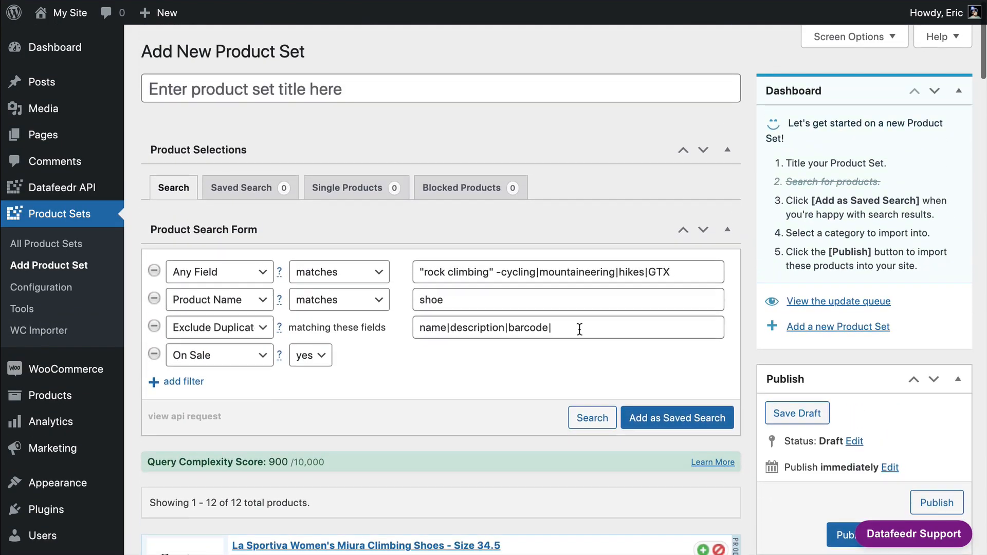
click(604, 329)
text(image)
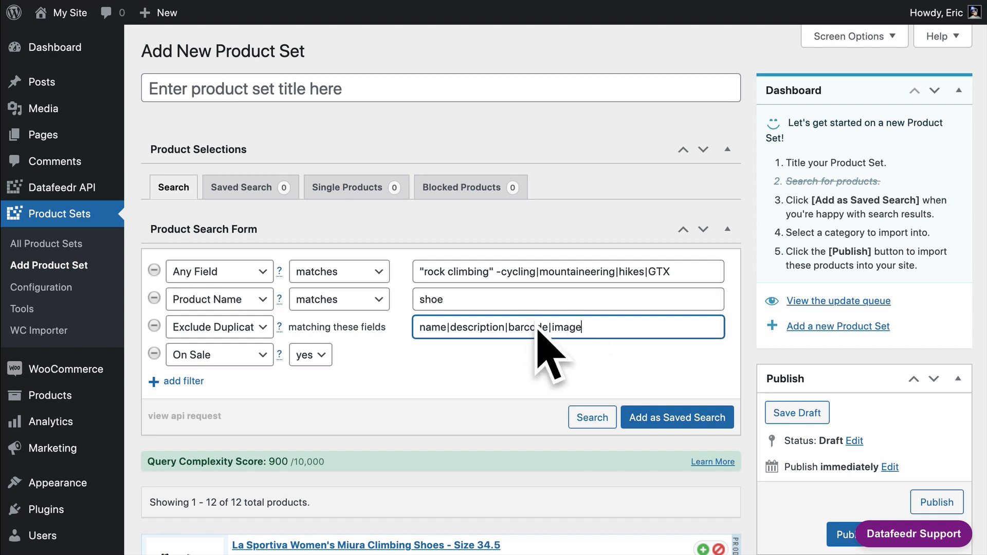
drag(549, 327, 552, 326)
click(559, 370)
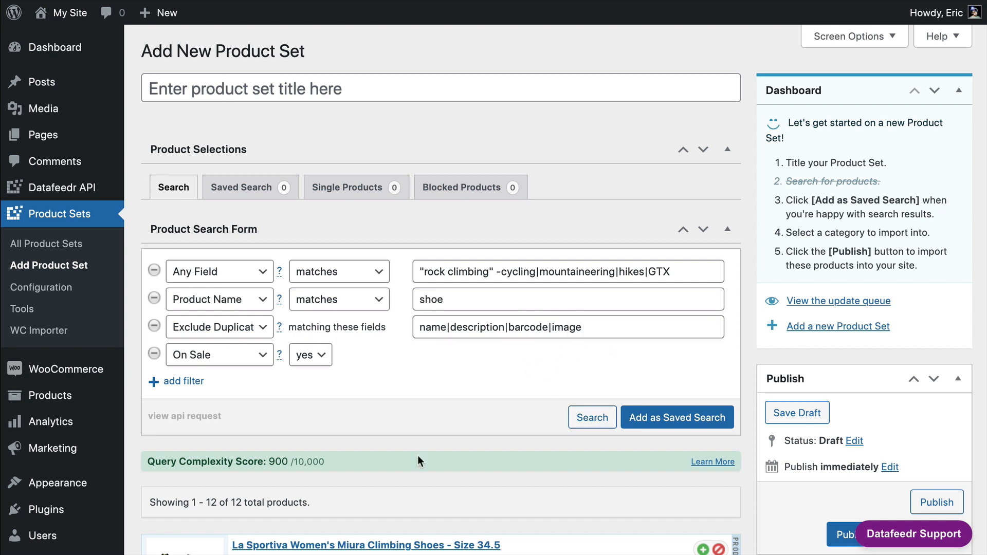
click(579, 419)
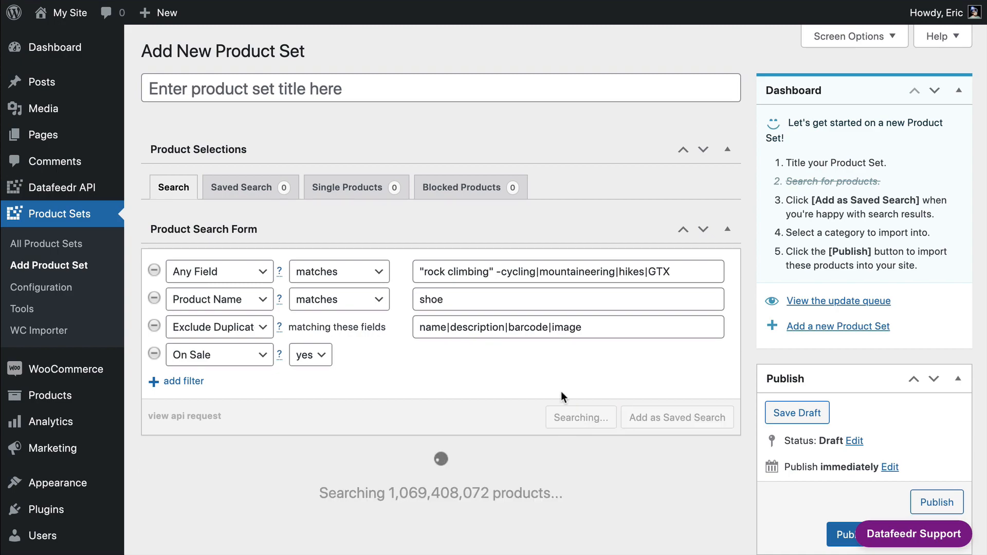
Review the rerun search results for remaining duplicate climbing shoes.
scroll(553, 383, down, 2)
scroll(554, 383, down, 8)
scroll(554, 381, up, 3)
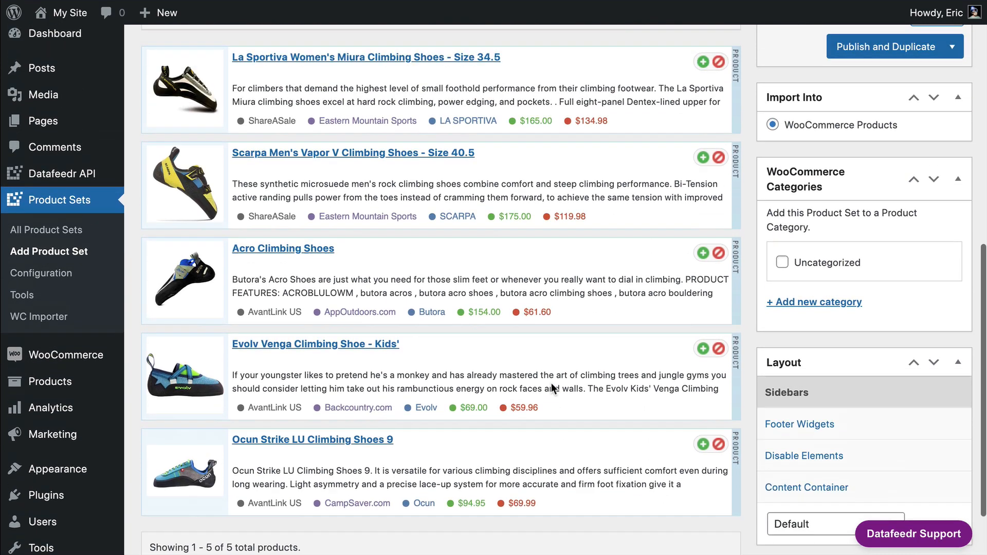
scroll(551, 383, down, 1)
scroll(553, 385, down, 1)
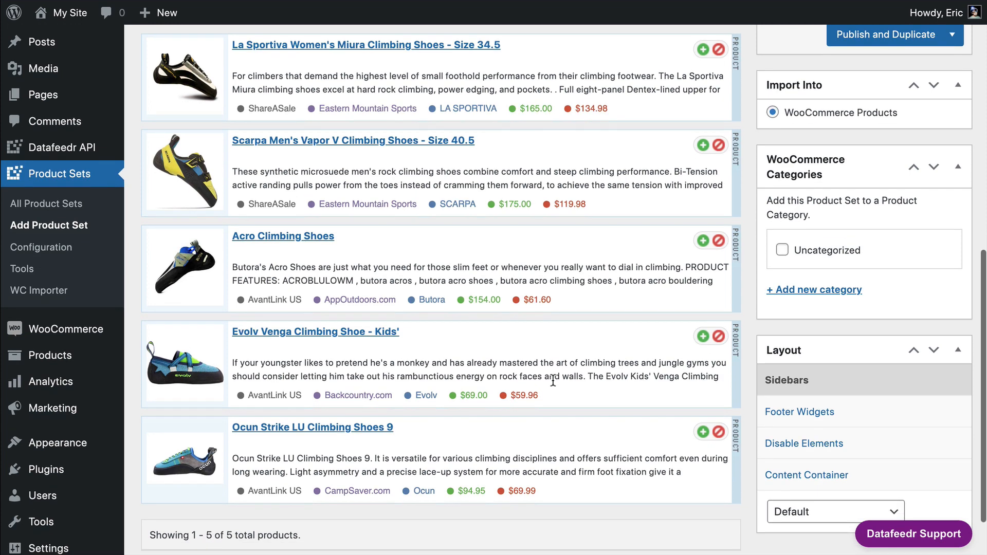
scroll(553, 383, up, 1)
scroll(553, 379, up, 1)
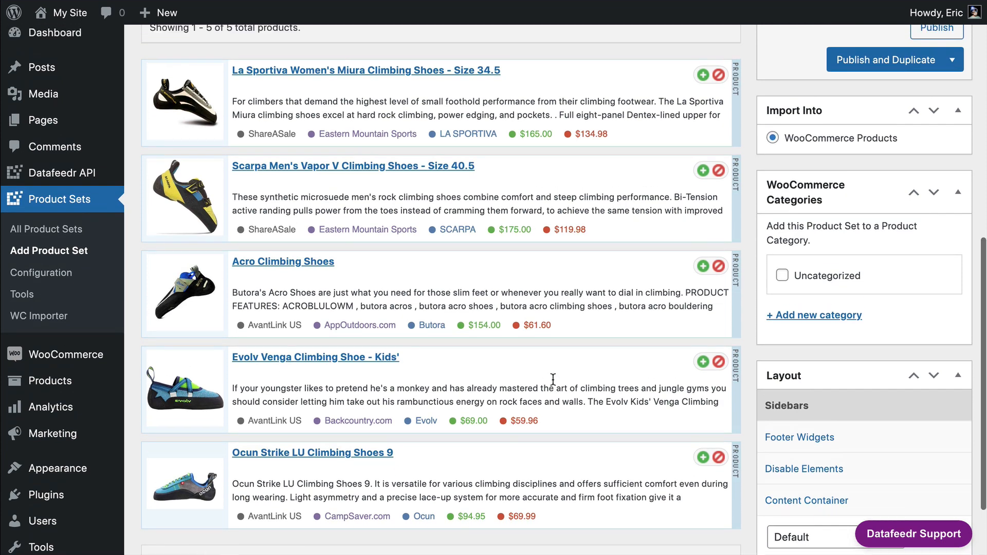
scroll(553, 379, down, 1)
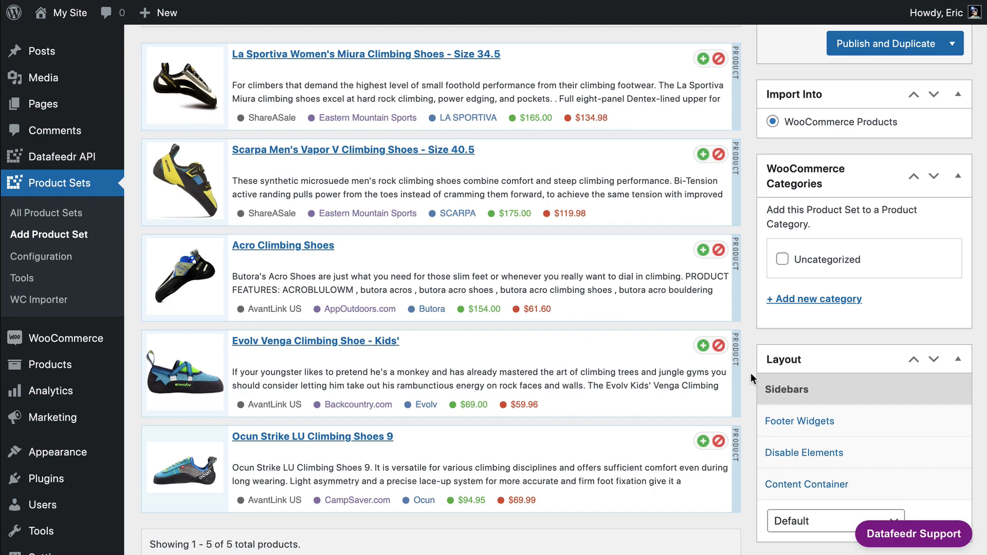
scroll(749, 375, up, 3)
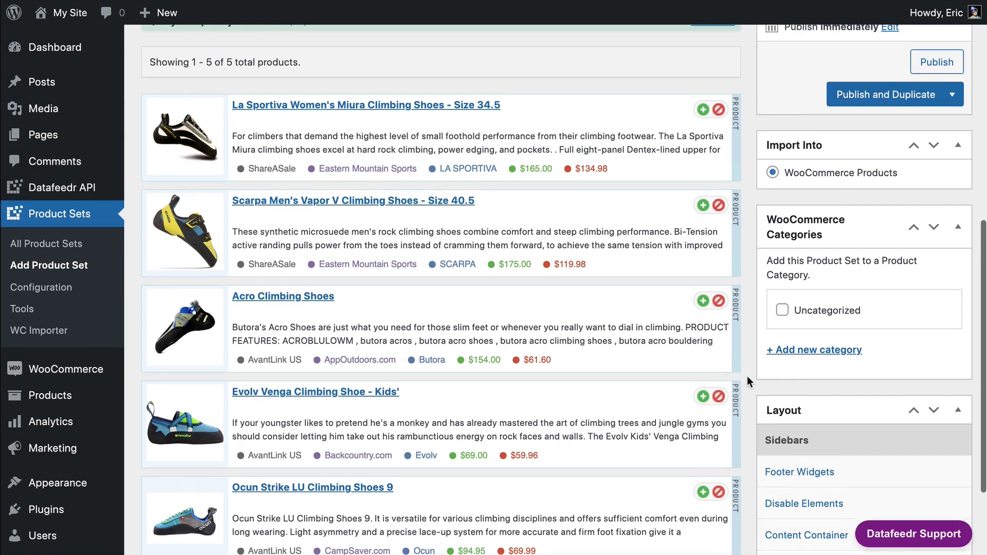
scroll(747, 380, down, 1)
Go over the Product Name value, the Any Field phrase and excluded keywords, and the Exclude Duplicates fields.
scroll(747, 378, up, 9)
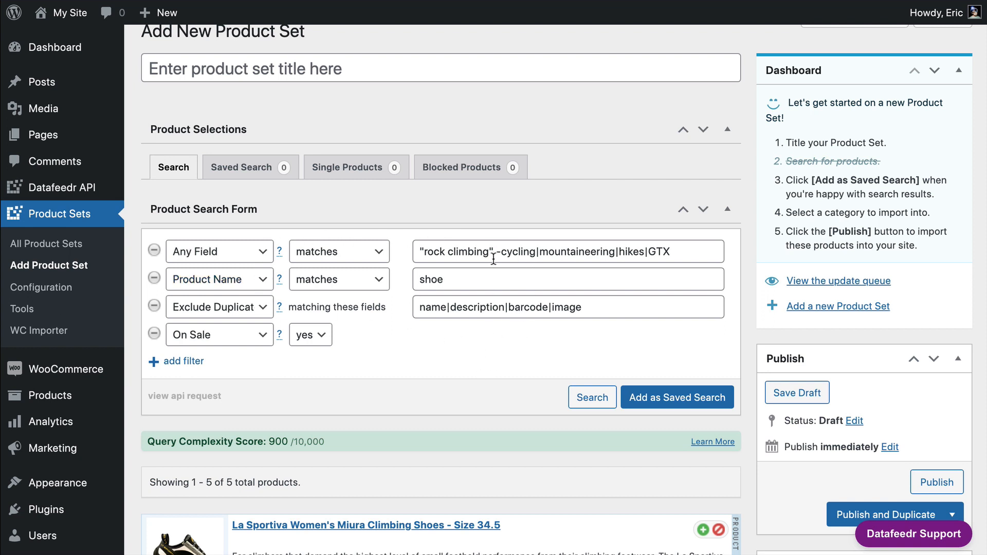
double_click(456, 278)
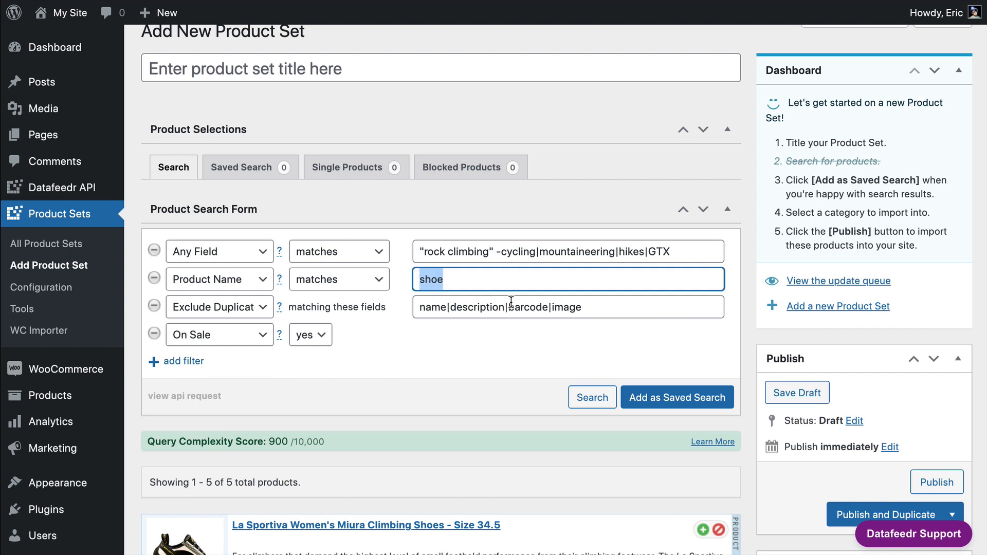
drag(494, 251, 467, 251)
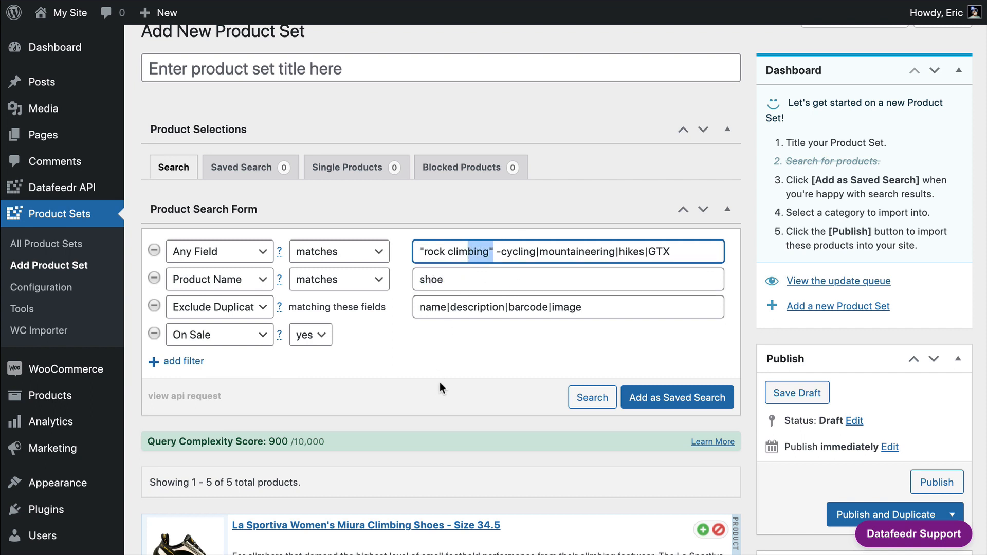
drag(508, 251, 557, 284)
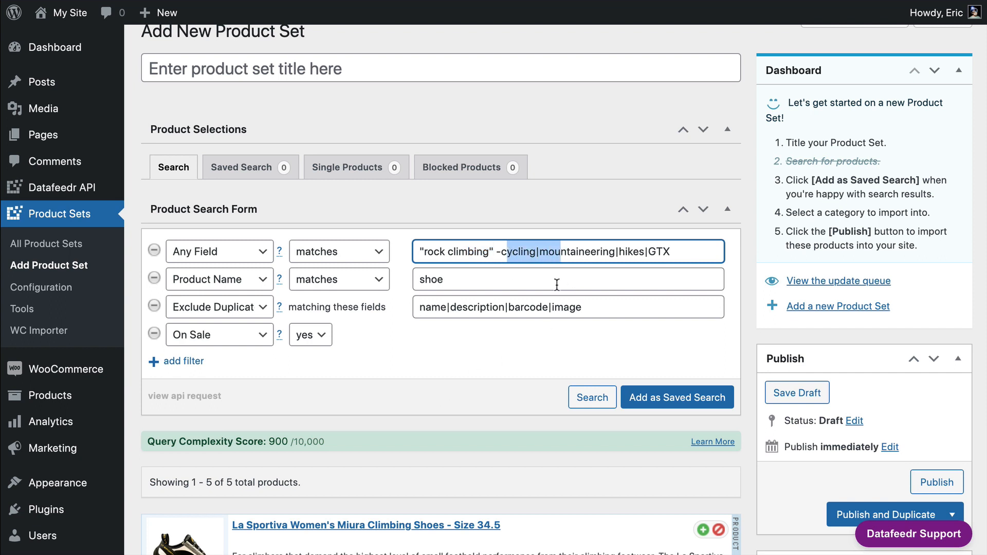
drag(451, 307, 491, 312)
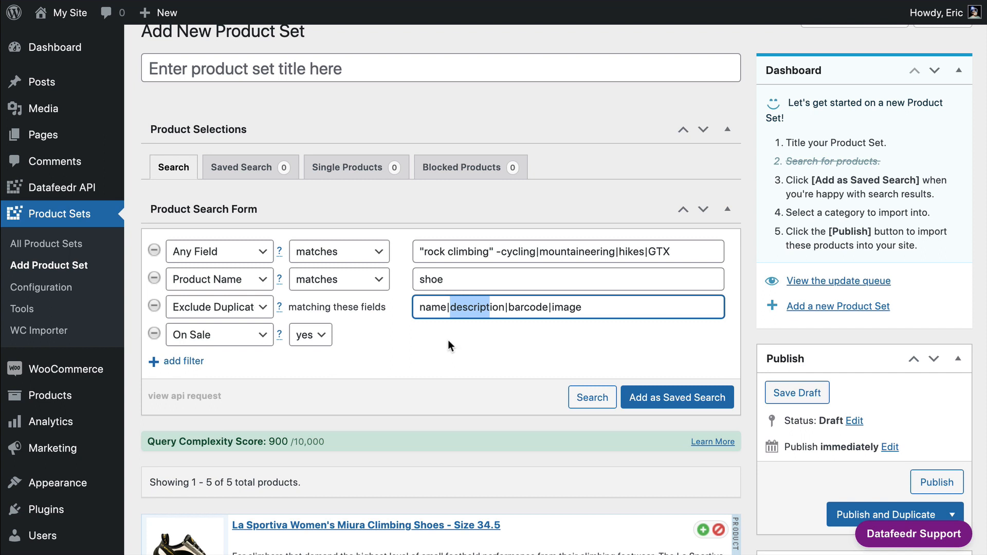
Add another filter row below the On Sale filter and remove it again.
click(184, 360)
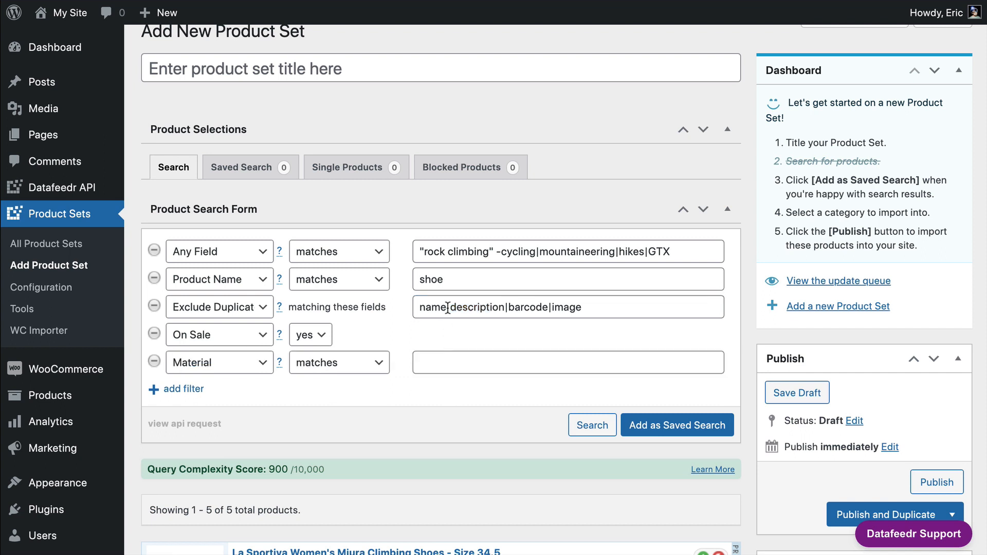
click(154, 361)
Examine the Query Complexity Score against its limit, along with the search filters and the product results.
scroll(232, 467, down, 1)
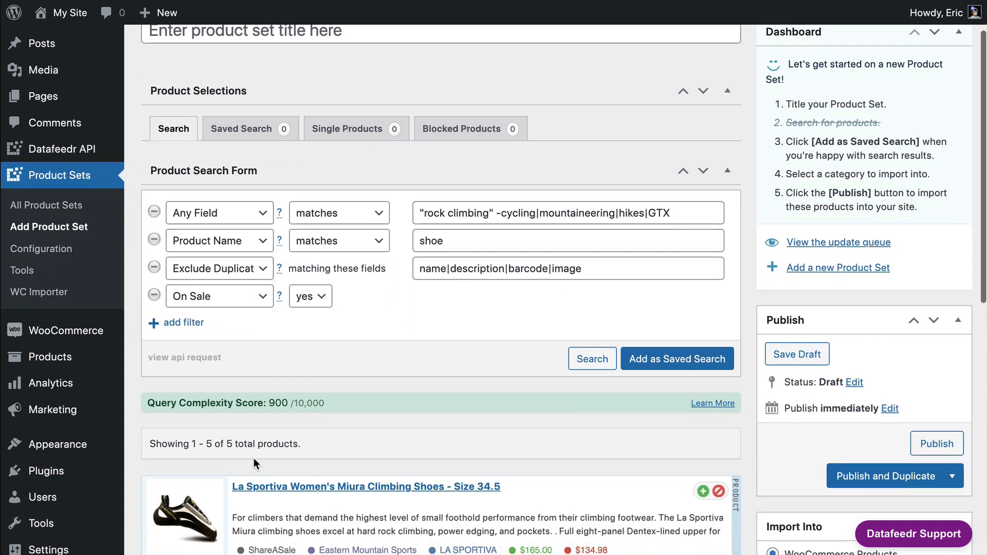
drag(329, 404, 271, 403)
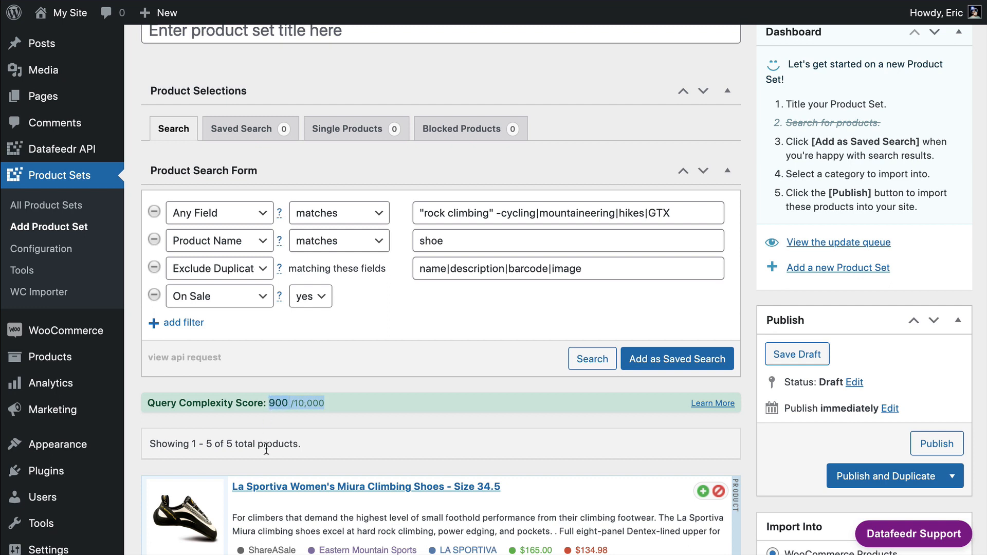
click(279, 403)
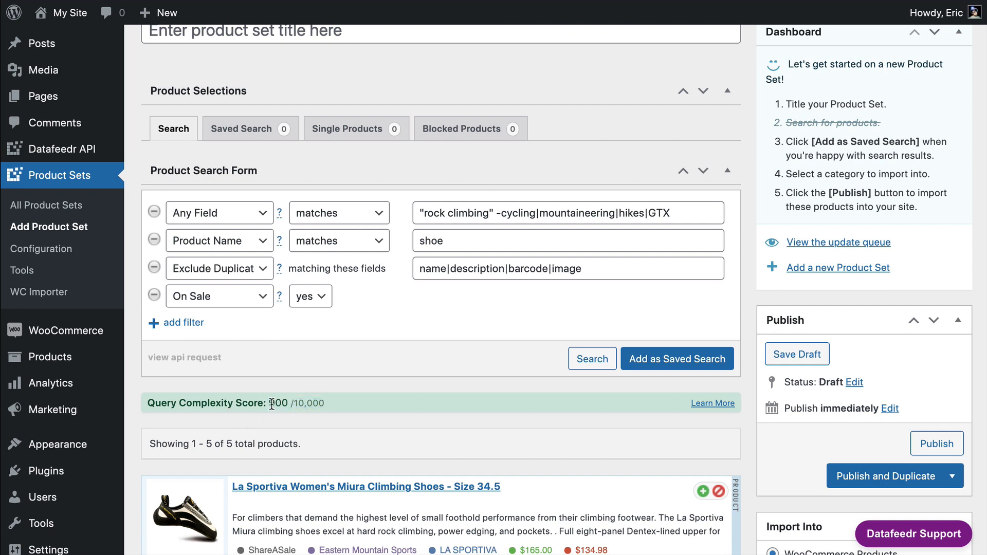
drag(269, 404, 283, 404)
scroll(473, 378, up, 1)
scroll(466, 401, up, 1)
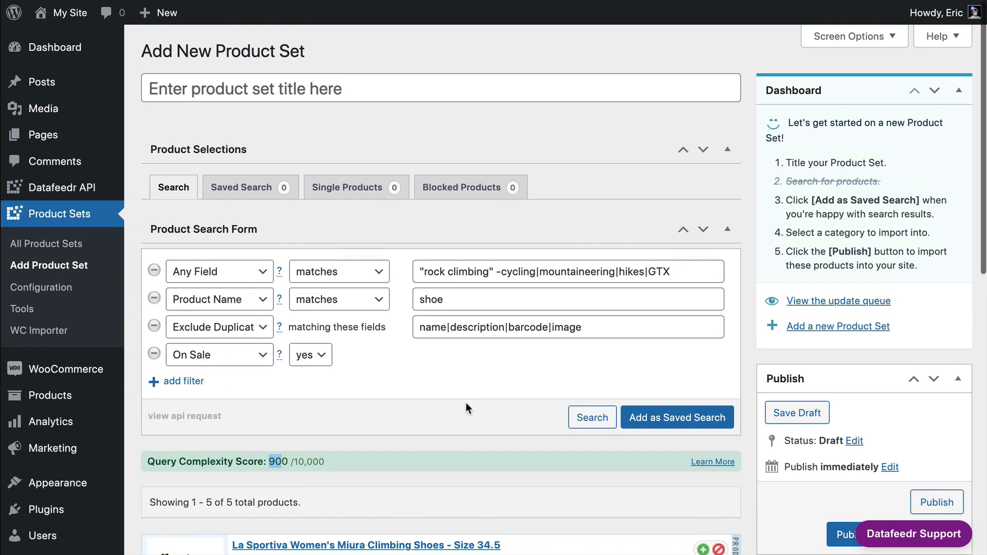
scroll(465, 405, down, 3)
scroll(464, 404, down, 1)
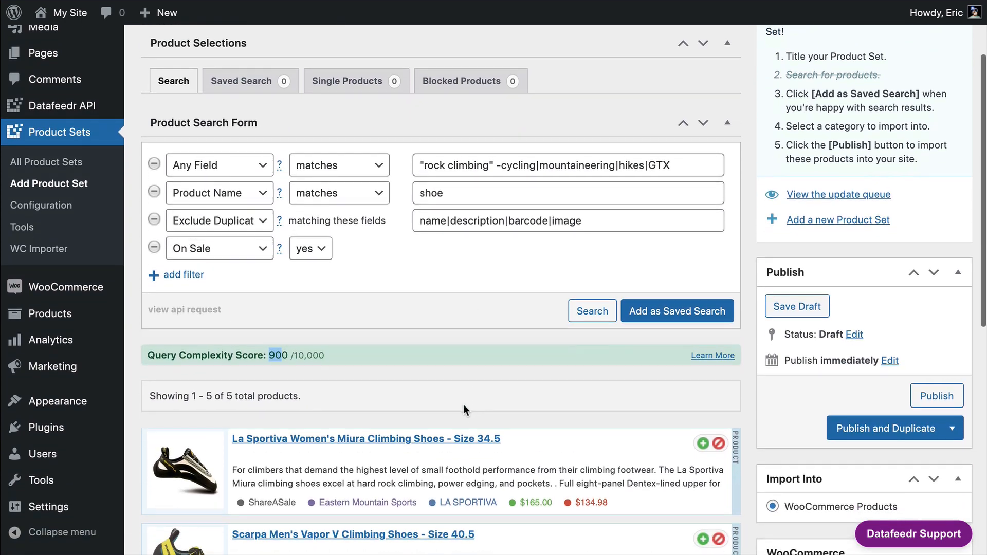
scroll(463, 405, up, 1)
scroll(464, 404, down, 1)
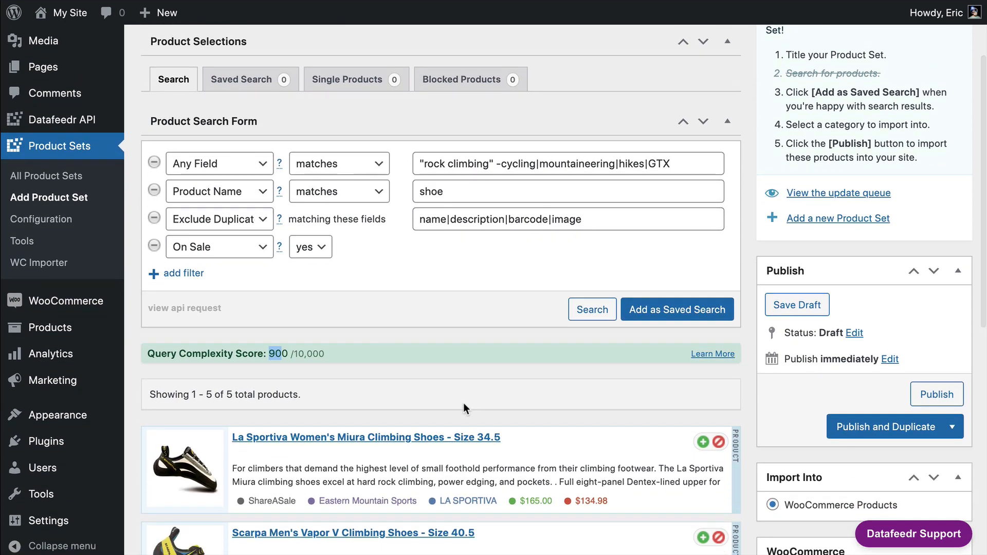